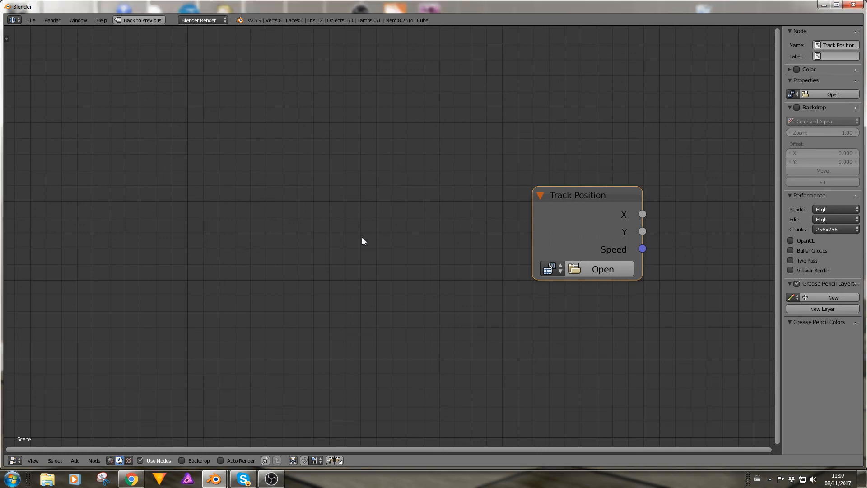
Restore the maximized node editor, switch to the Motion Tracking layout and go to frame 0
key("ctrl+Up")
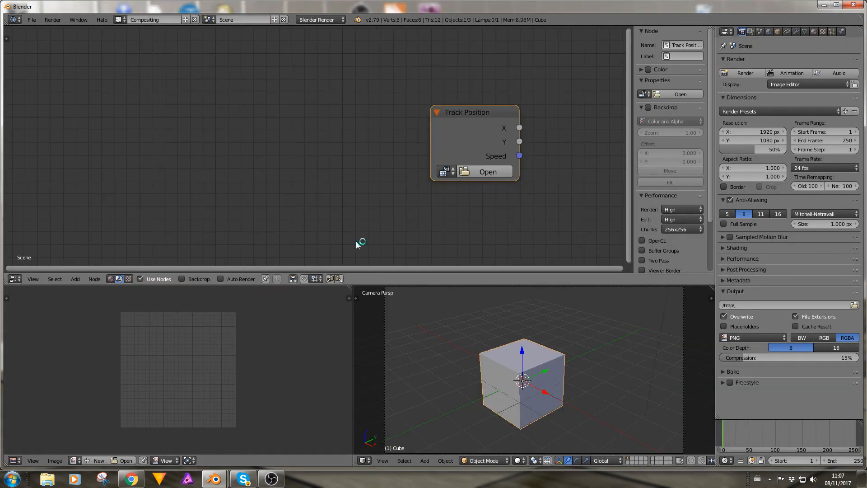
left_click(118, 20)
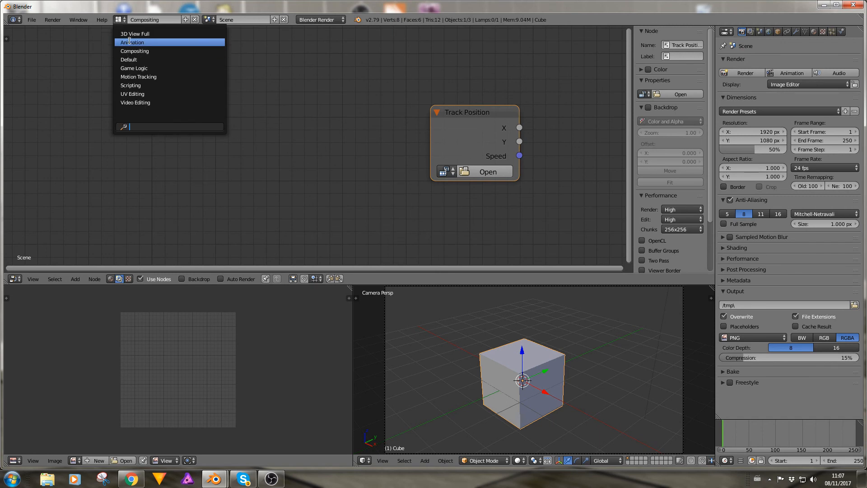
left_click(144, 77)
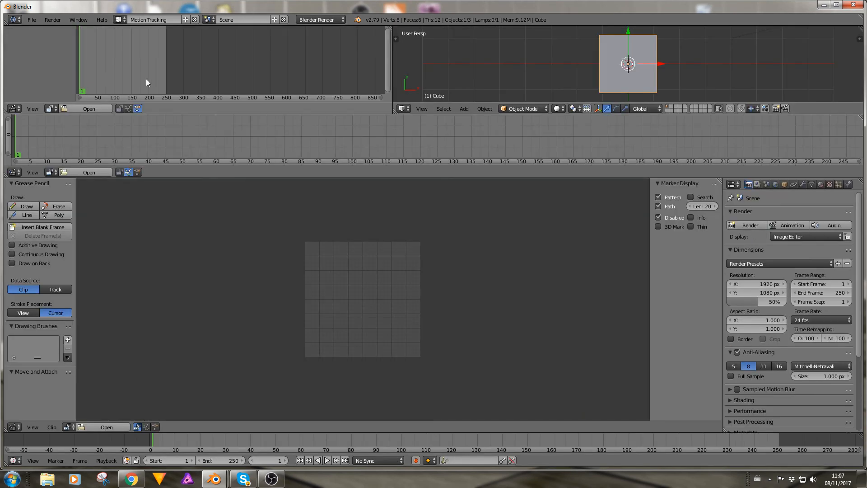
key("Left")
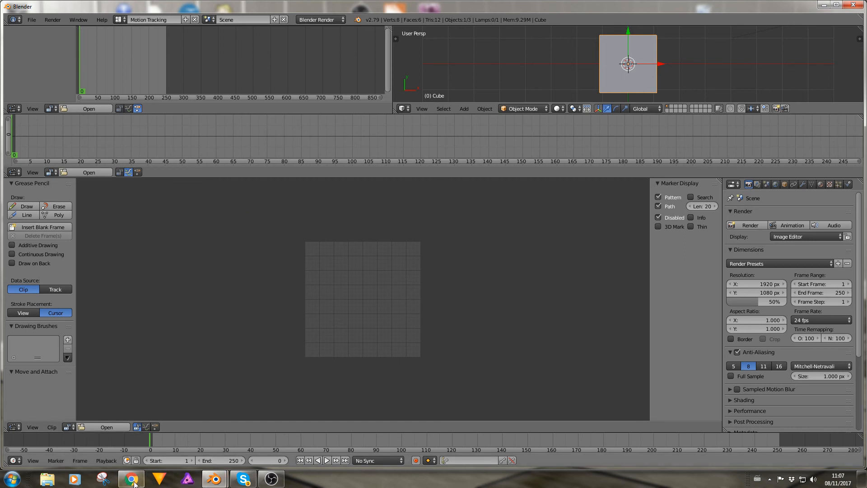
Load the movie clip 20171102_124846.mp4 from the bookmarked Dropbox folder and match the scene frame range to it
left_click(97, 427)
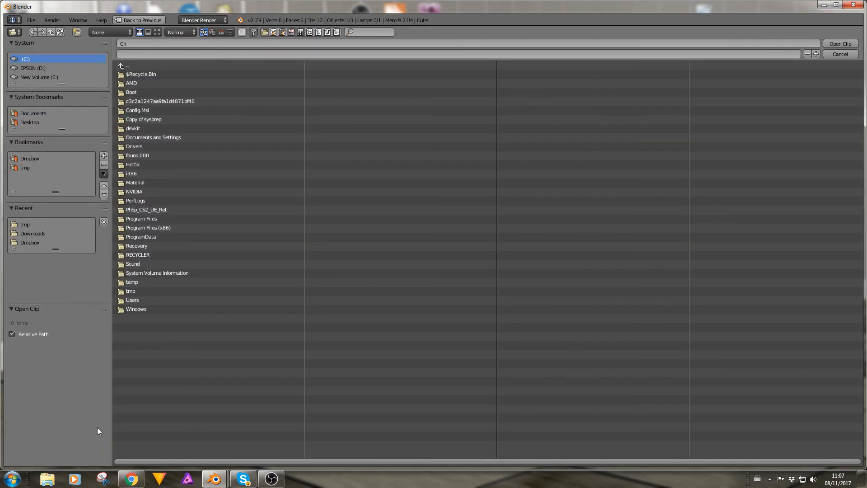
left_click(27, 160)
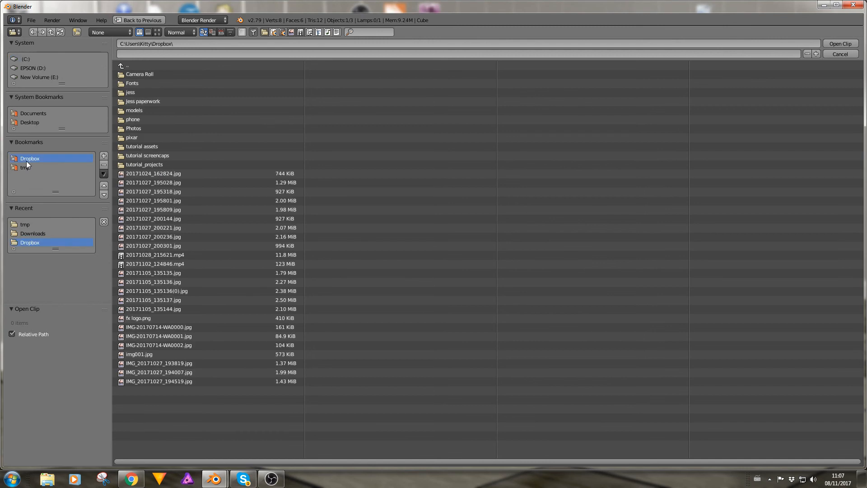
left_click(159, 32)
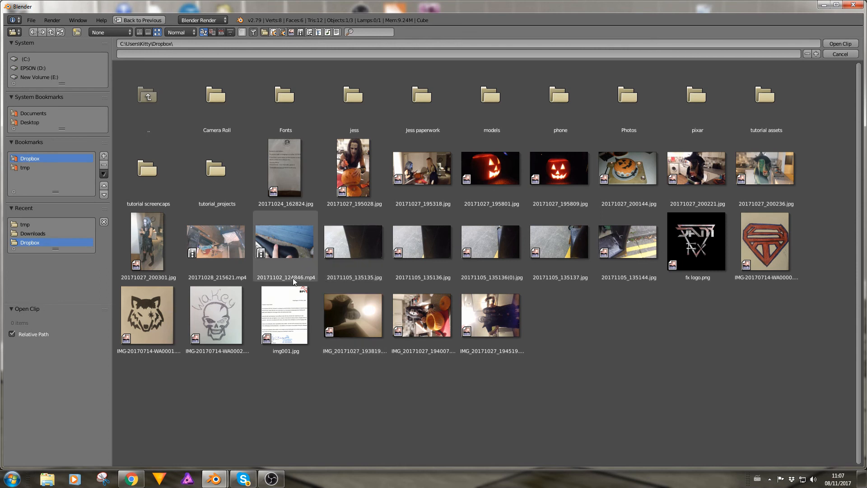
left_click(285, 249)
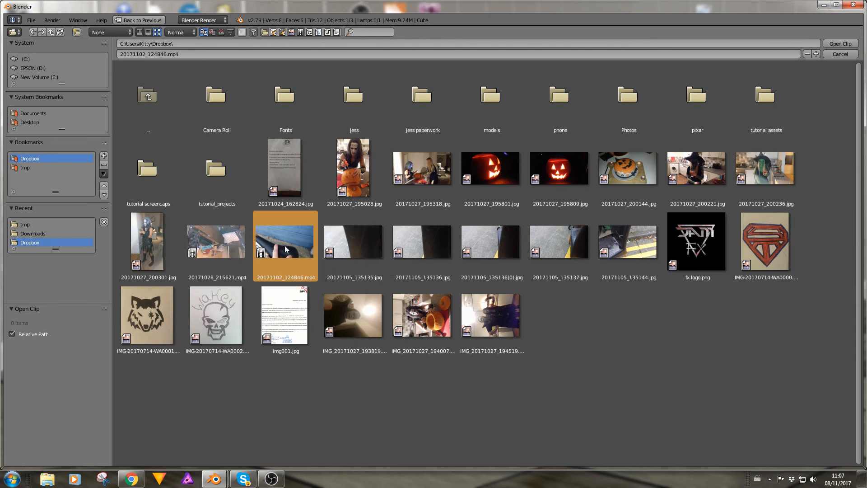
left_click(840, 43)
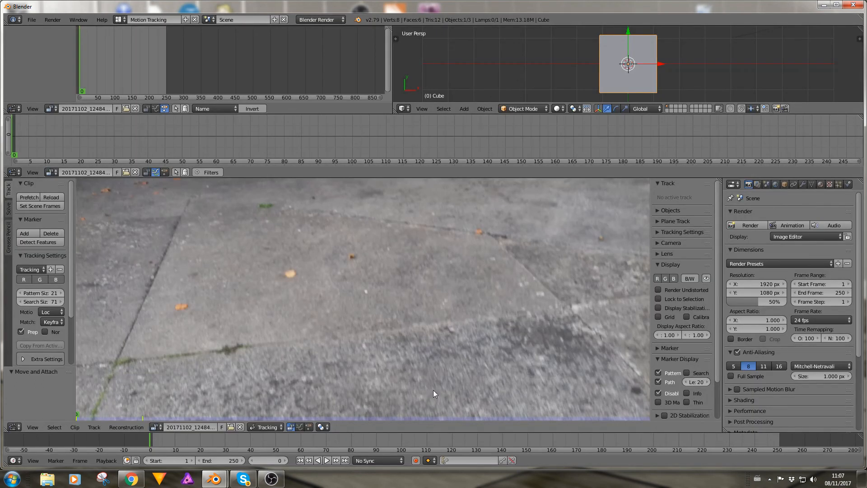
left_click(37, 206)
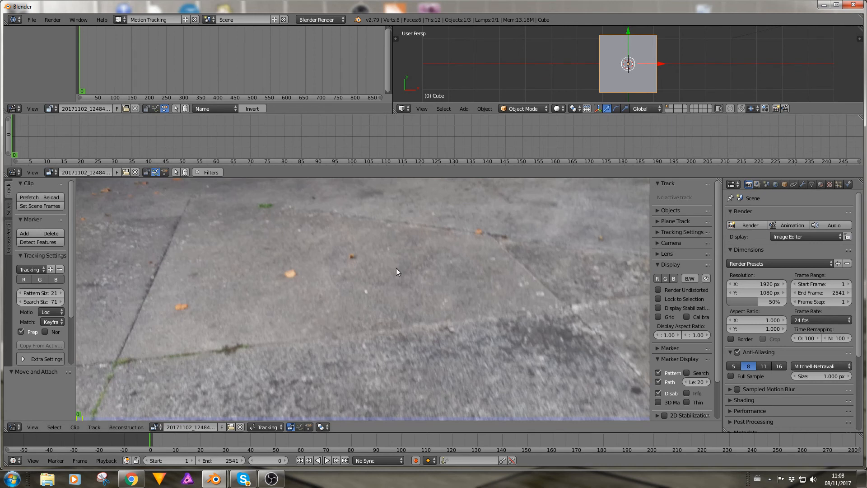
scroll(397, 269, "down", 3)
scroll(397, 269, "up", 2)
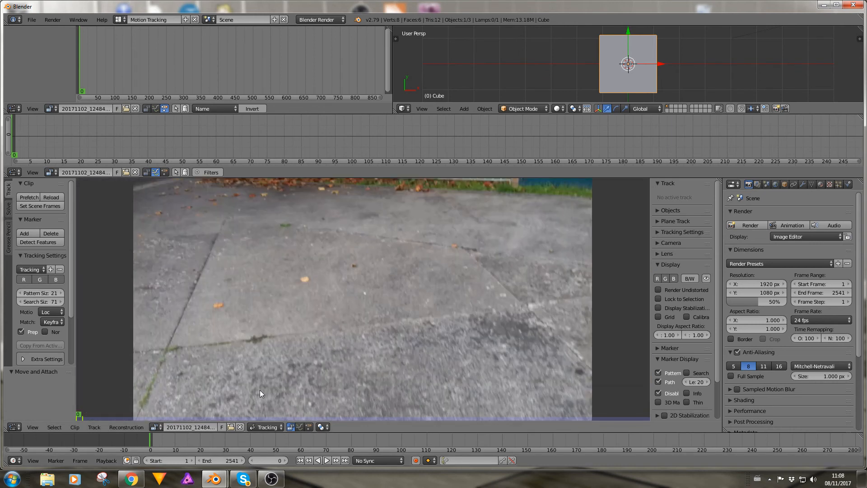
Discard the loaded clip by starting a new file, and set it to the Motion Tracking layout
left_click(239, 427)
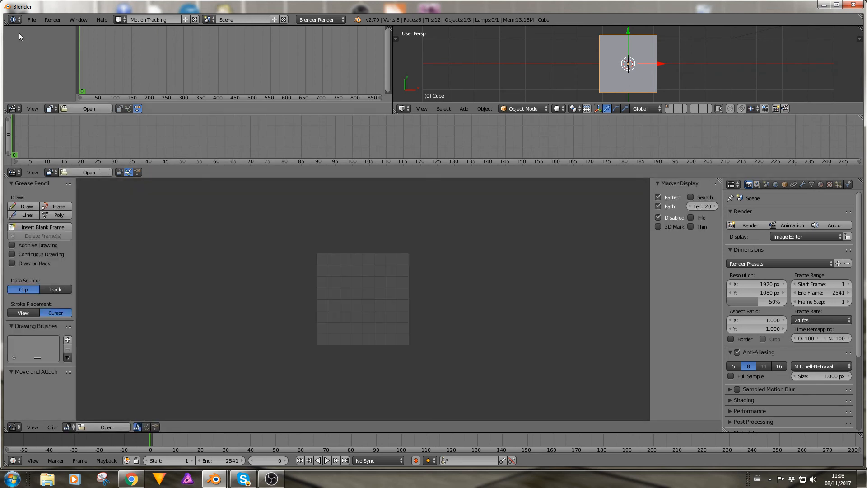
left_click(31, 20)
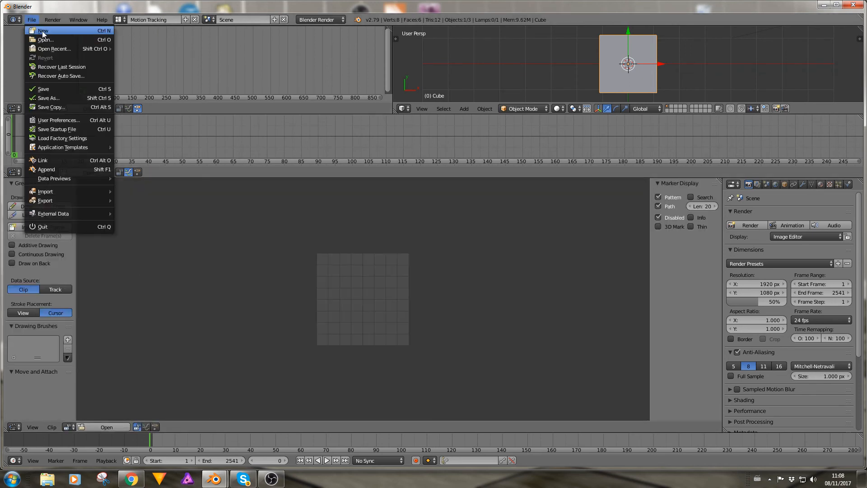
left_click(43, 32)
left_click(50, 37)
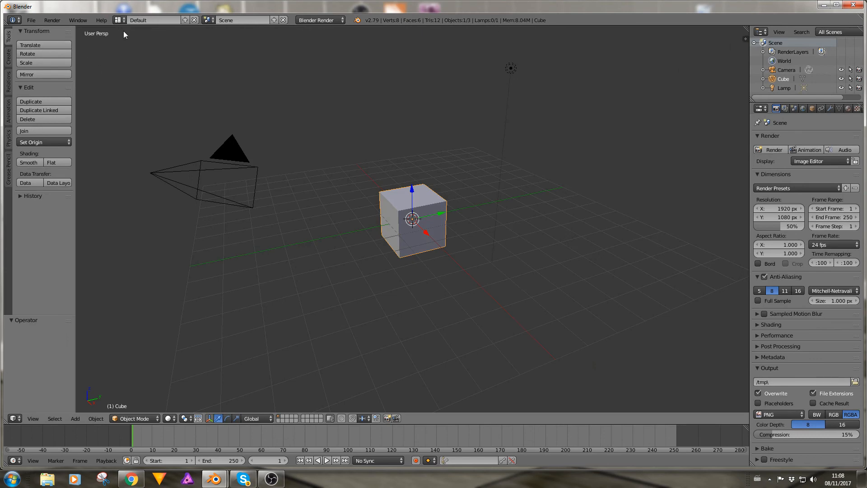
left_click(119, 20)
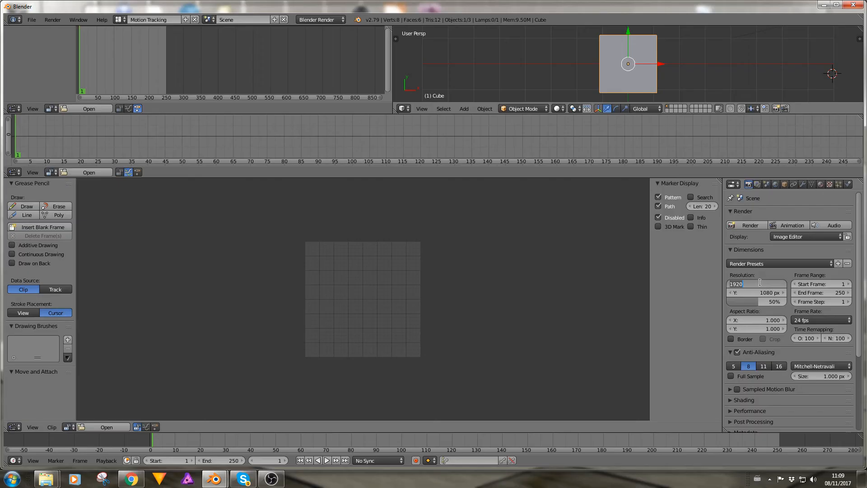
Set the render resolution to 1280 × 720 px at 100% scale
type("1280")
key("Return")
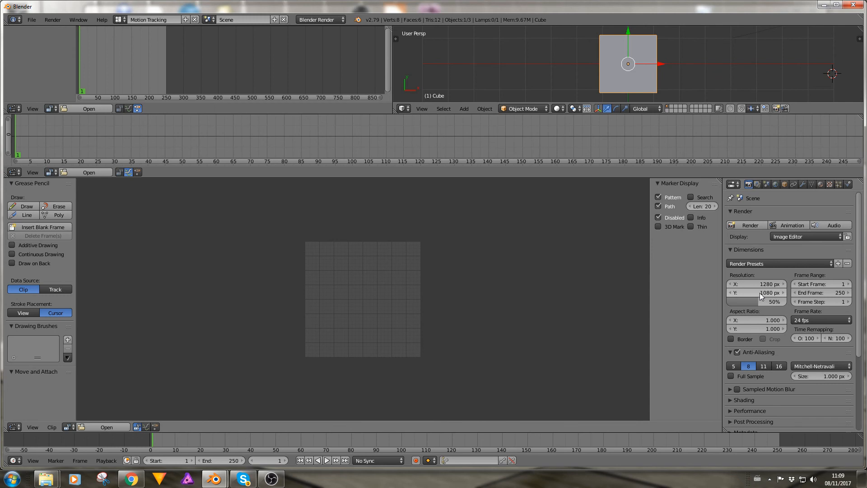
double_click(761, 293)
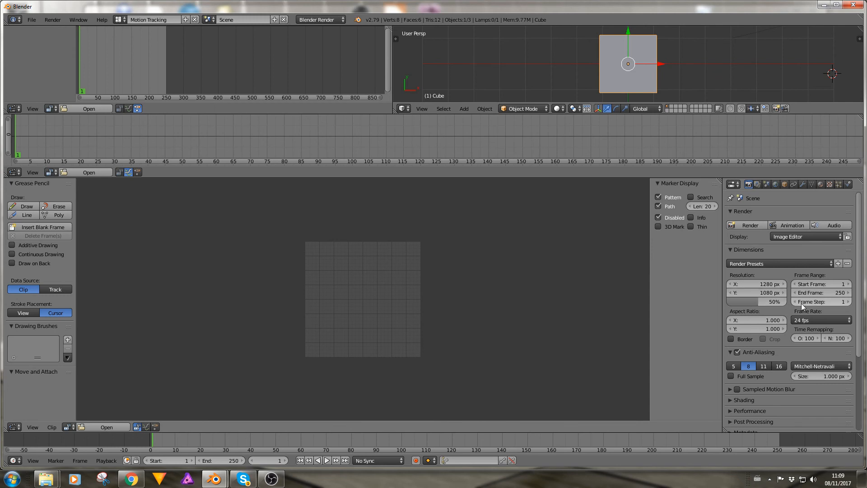
double_click(752, 284)
double_click(753, 292)
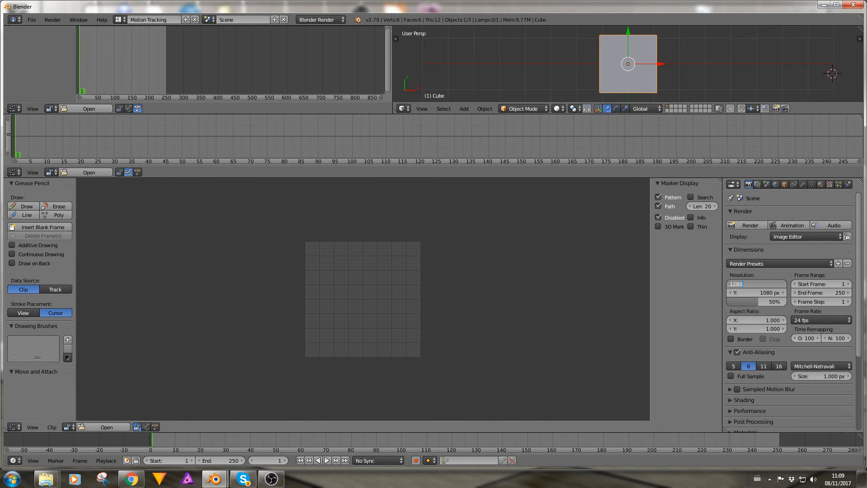
type("720")
key("Return")
left_click_drag(756, 303, 787, 302)
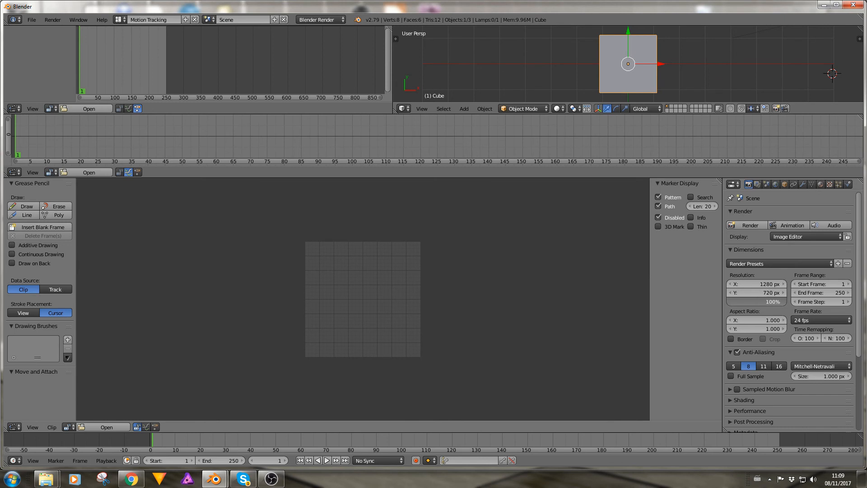
Set a custom render frame rate of 29 fps
left_click(804, 320)
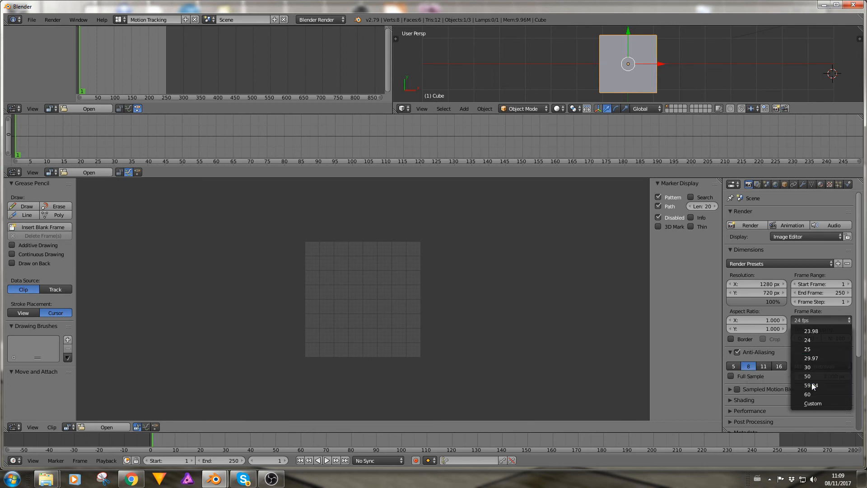
left_click(813, 402)
left_click(814, 330)
type("2")
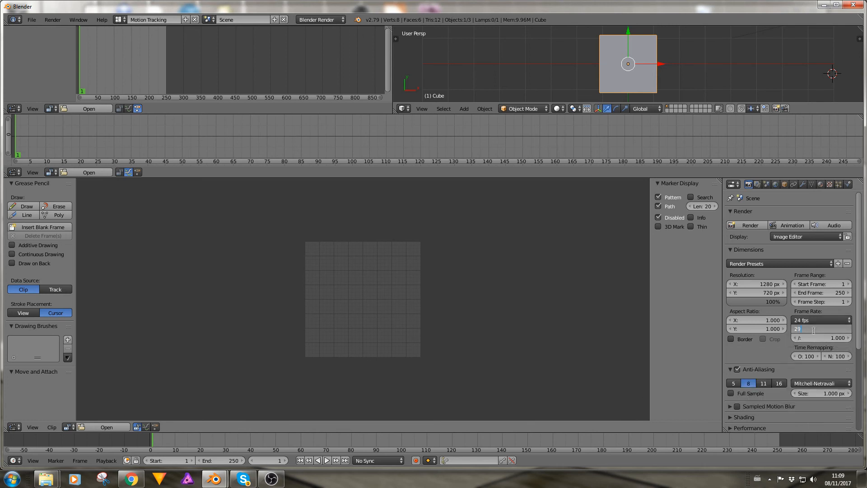
type("9")
key("Return")
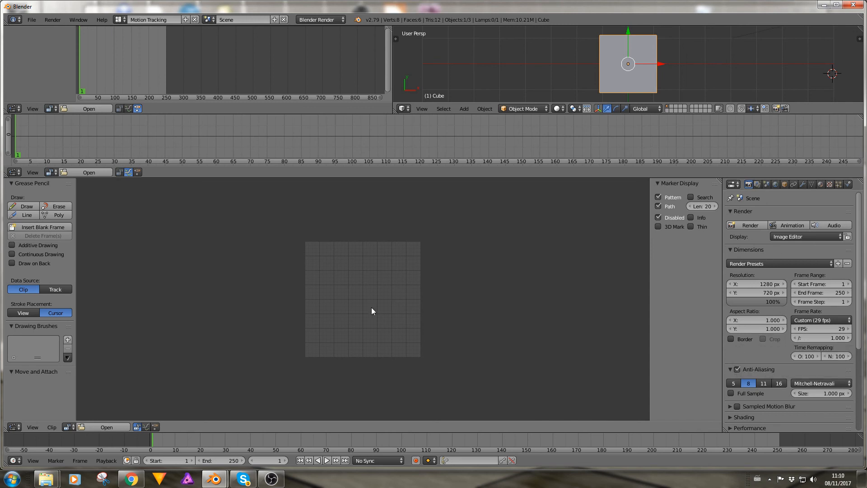
Open the clip 20171102_124846.mp4 from the bookmarked Dropbox folder and set the scene frames from the clip
left_click(86, 427)
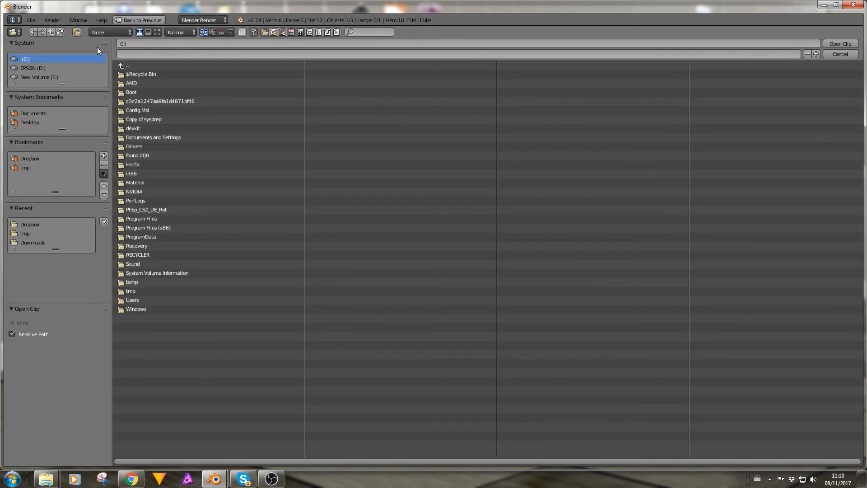
left_click(29, 158)
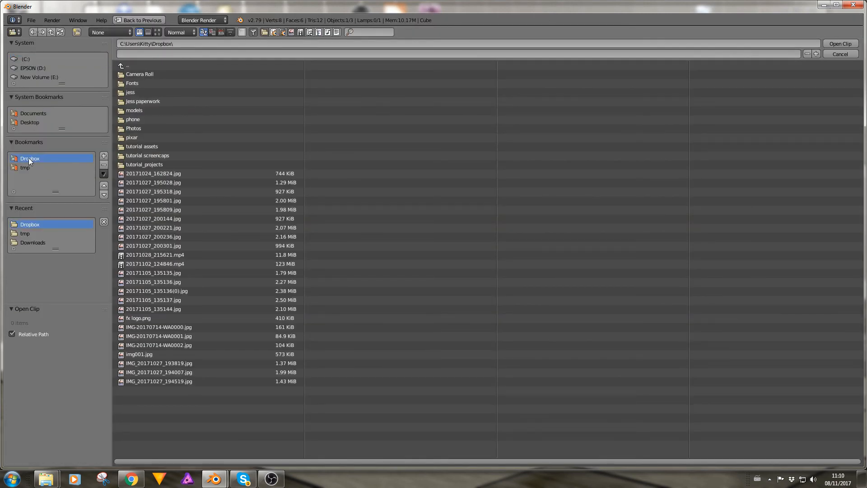
left_click(157, 32)
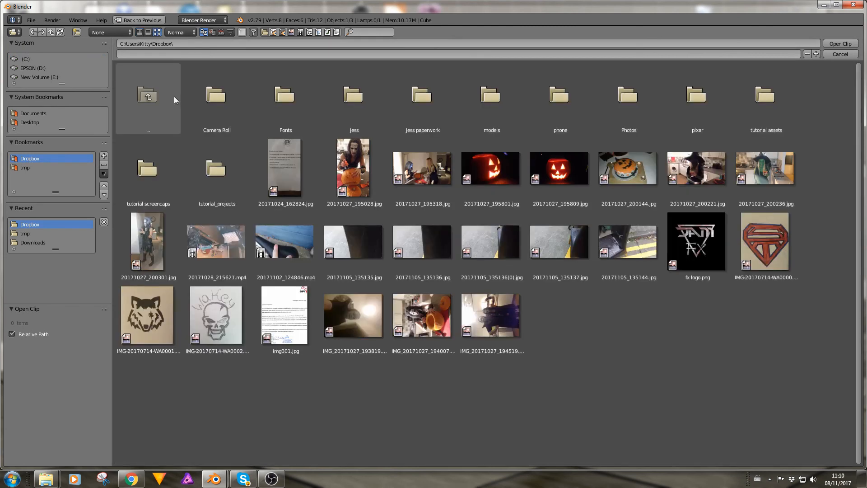
left_click(285, 246)
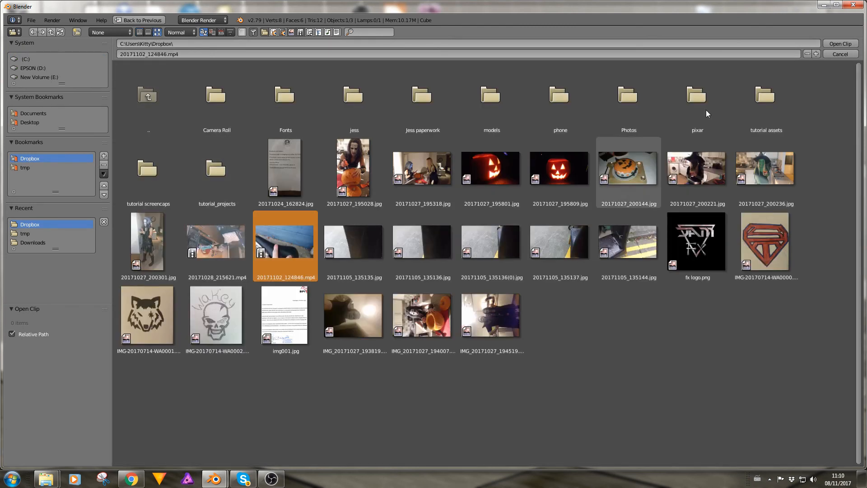
left_click(839, 44)
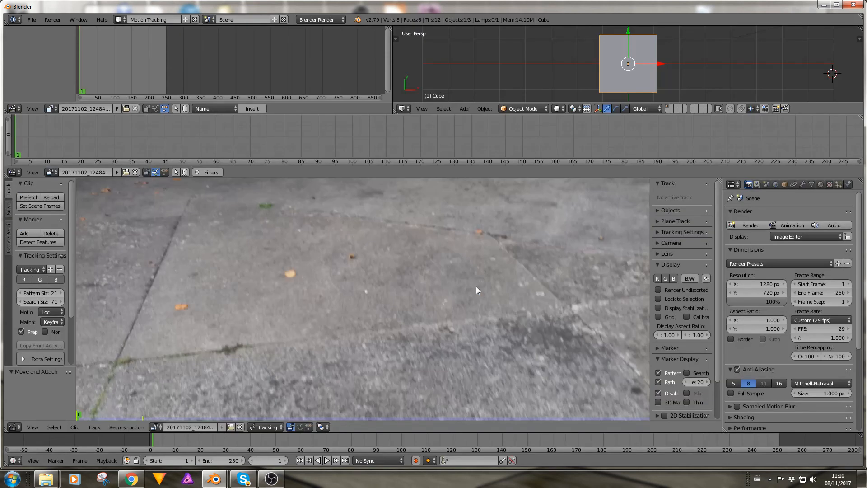
scroll(471, 299, "up", 1)
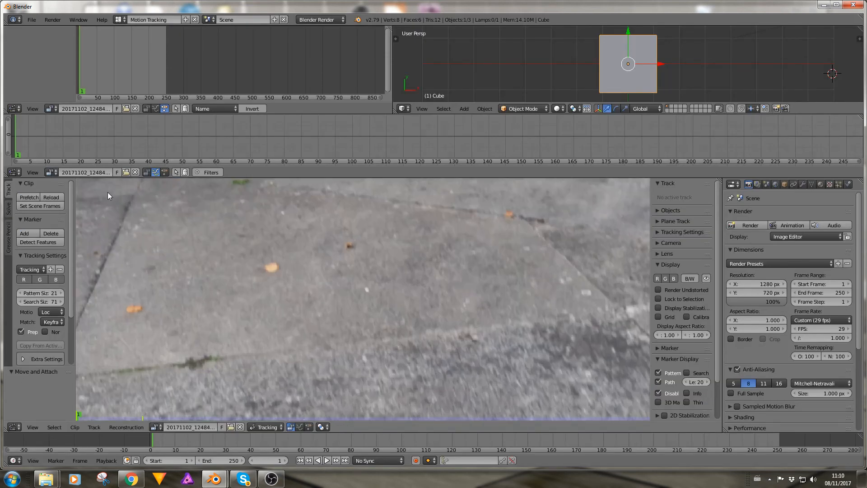
left_click(44, 206)
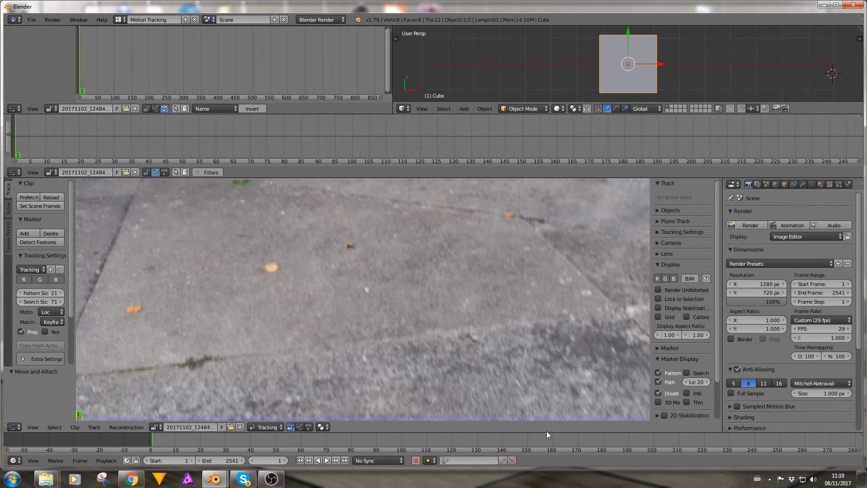
Scrub through the later part of the footage and stop at frame 2045, showing the alley between the brick walls
scroll(554, 438, "down", 5)
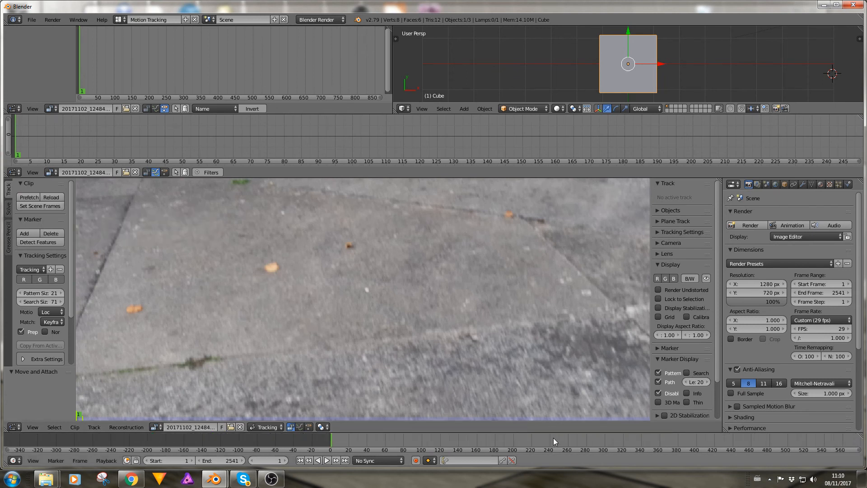
scroll(553, 437, "down", 9)
scroll(553, 436, "down", 1)
left_click_drag(622, 440, 589, 439)
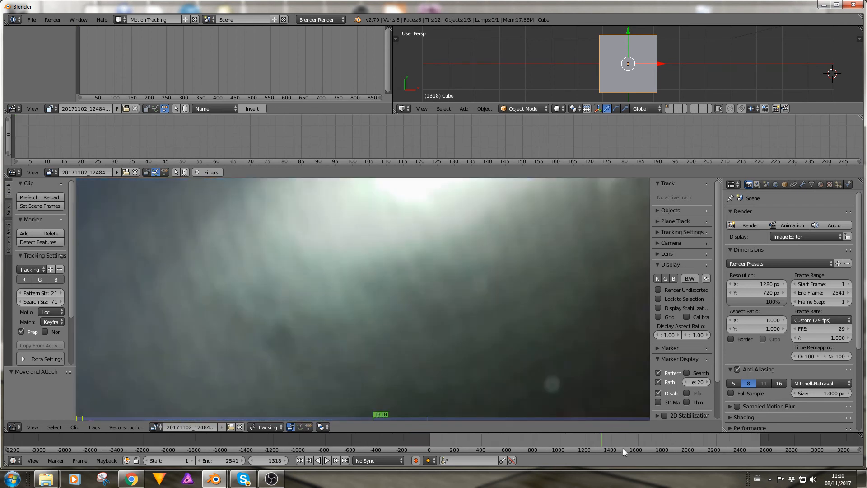
scroll(622, 442, "down", 1)
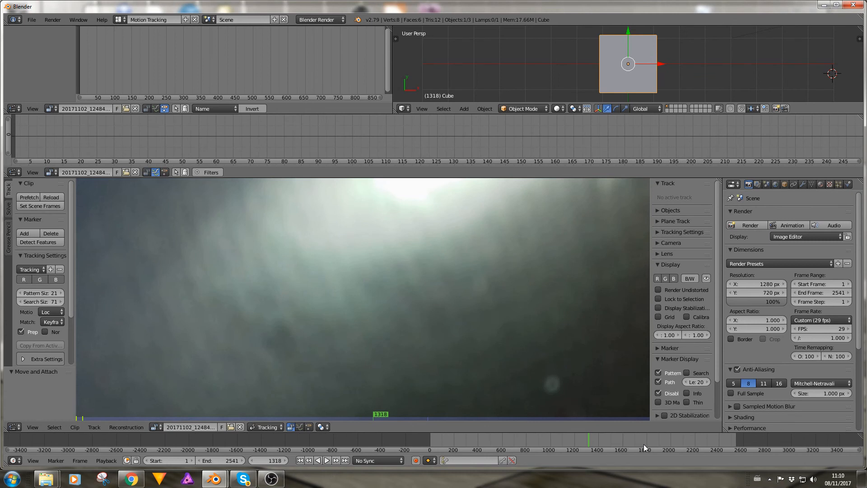
left_click_drag(663, 444, 673, 441)
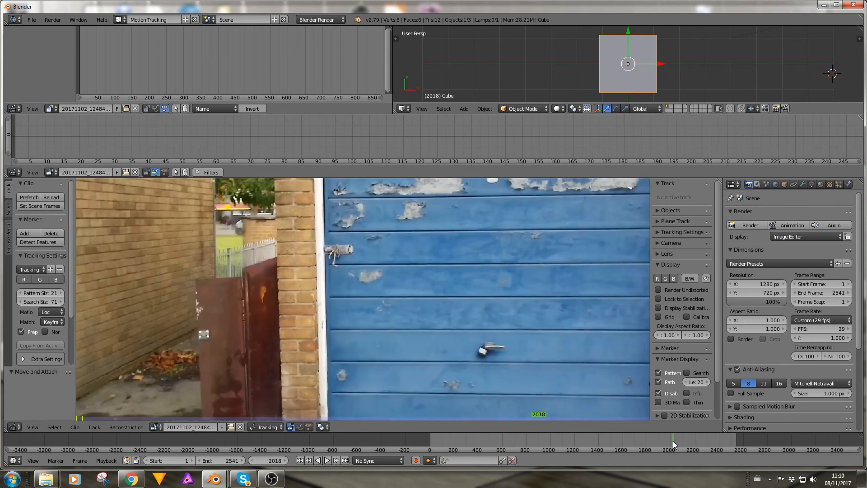
left_click(676, 440)
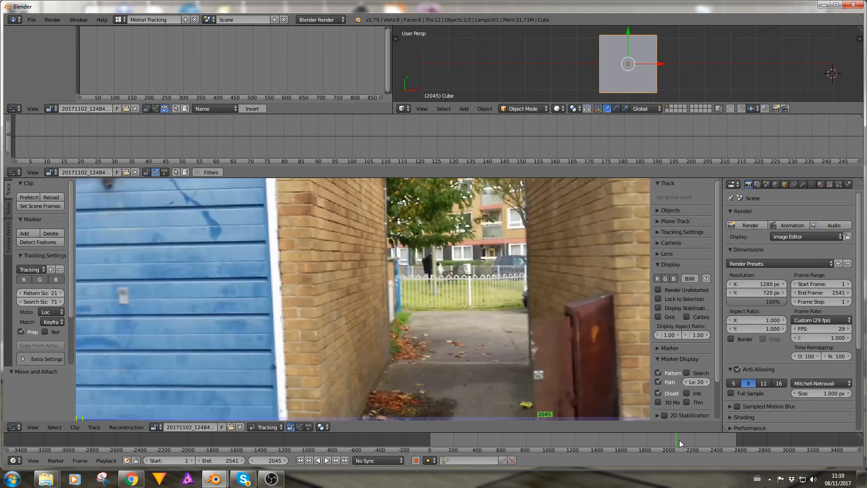
scroll(667, 443, "up", 2)
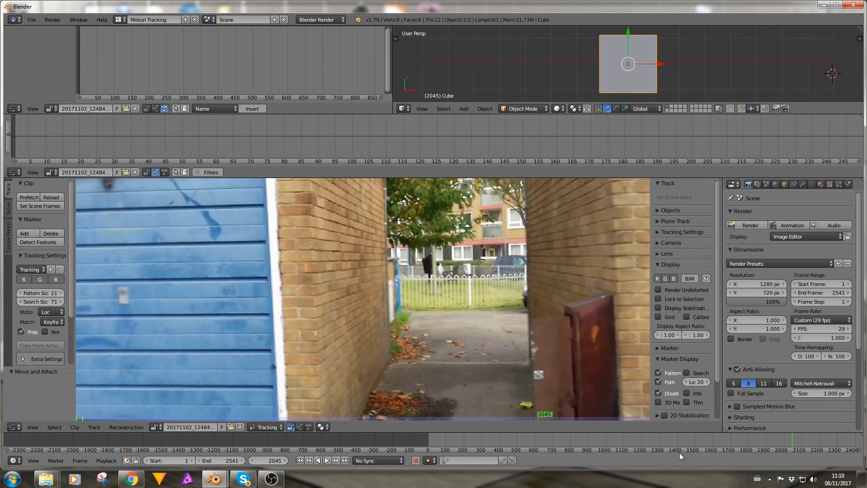
Set the scene's start frame to 2045, play the footage on to frame 2175 and make that the end frame
key("s")
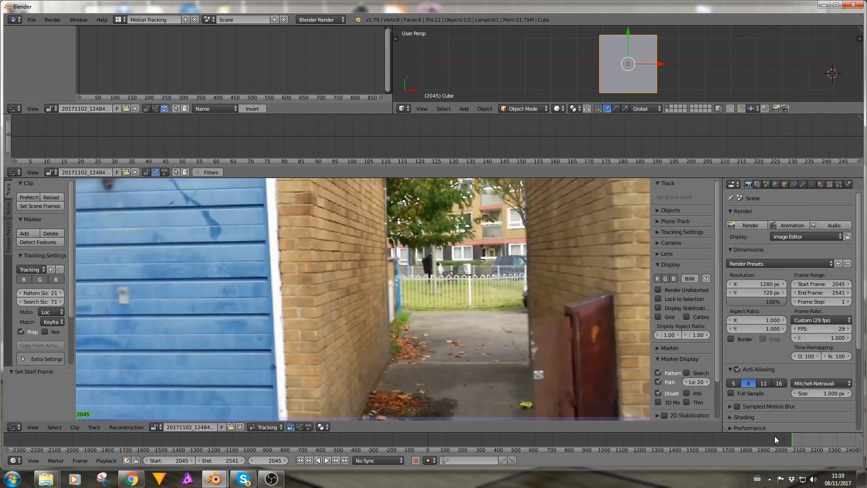
key("alt+a")
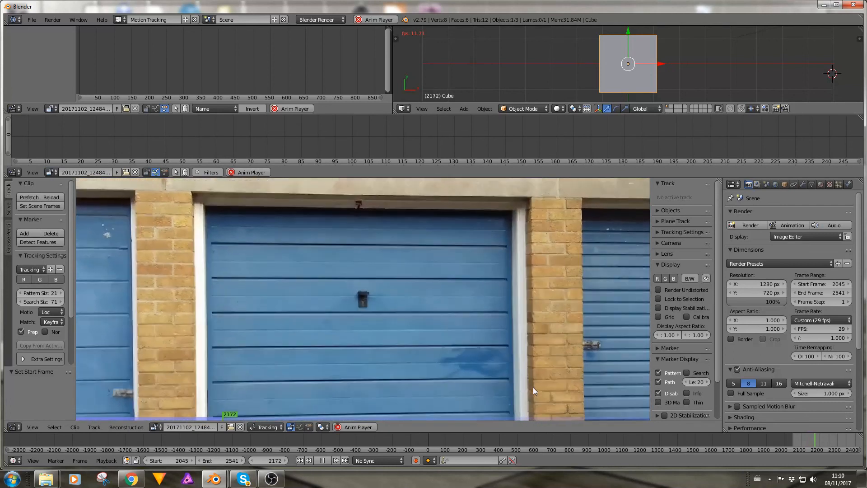
key("alt+a")
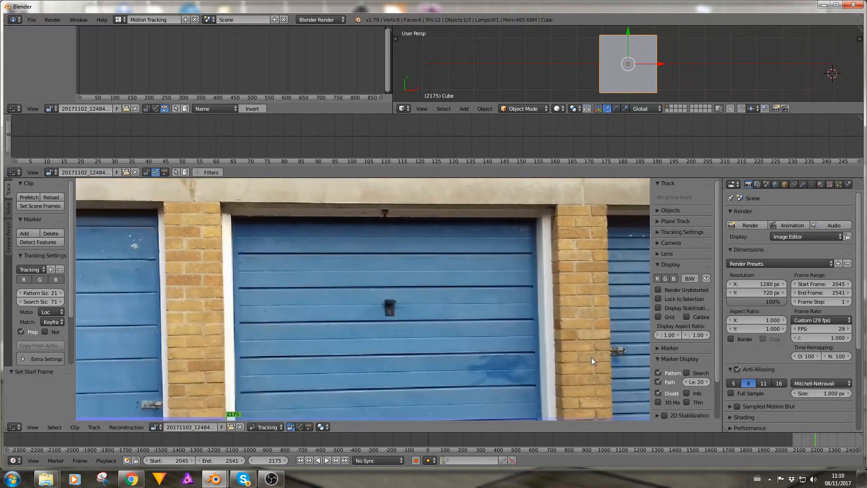
key("e")
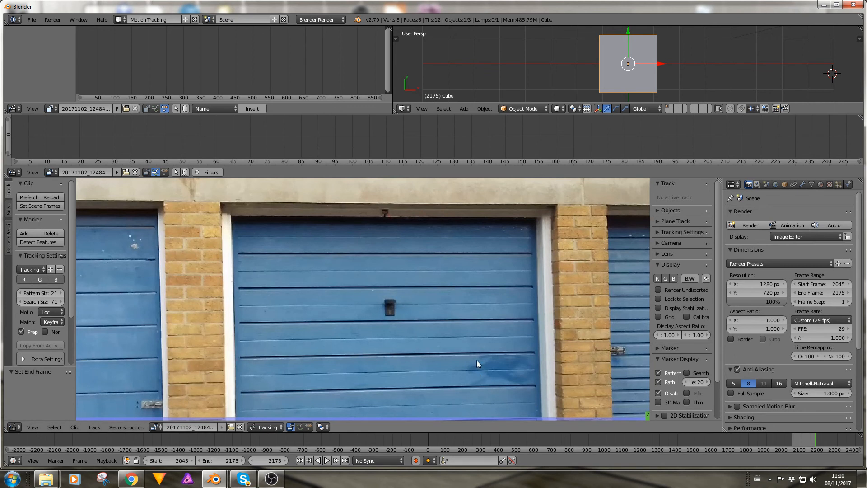
Fit the whole clip in view, replay the section and shorten it by setting the end frame to 2149
key("Home")
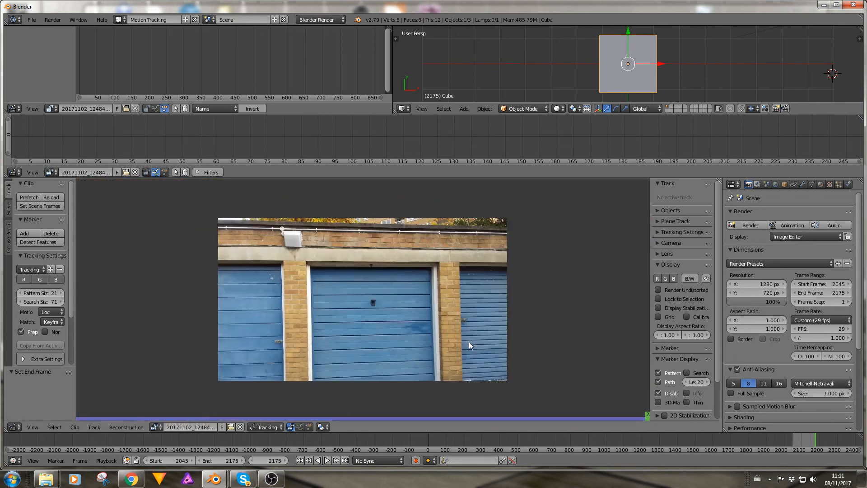
key("alt+a")
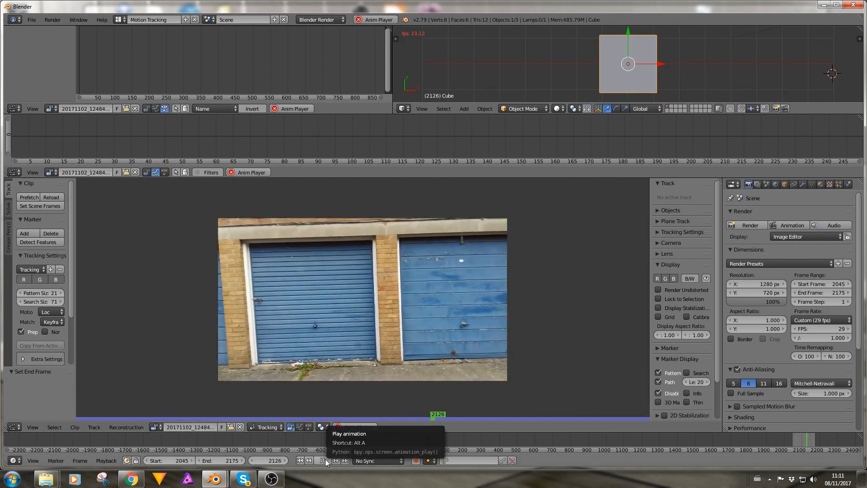
left_click(324, 460)
key("e")
Go to frame 2095 and add a tracking marker on the white oval plate of the middle garage door
left_click(801, 440)
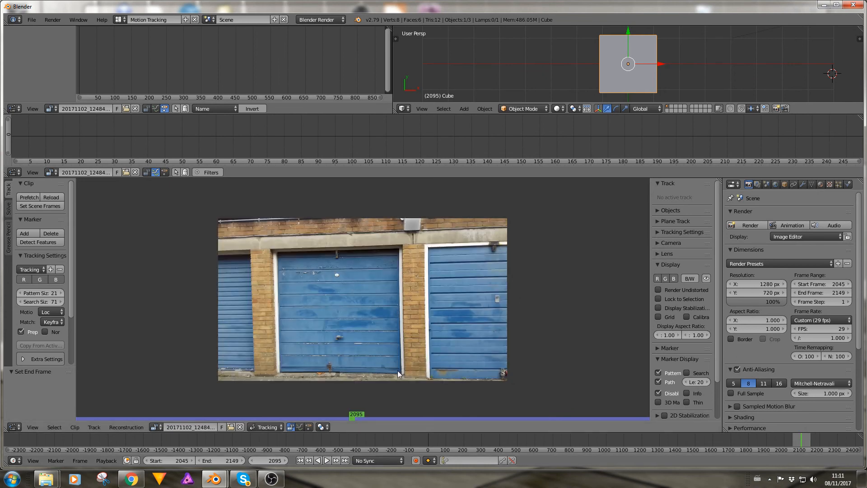
scroll(310, 304, "up", 1)
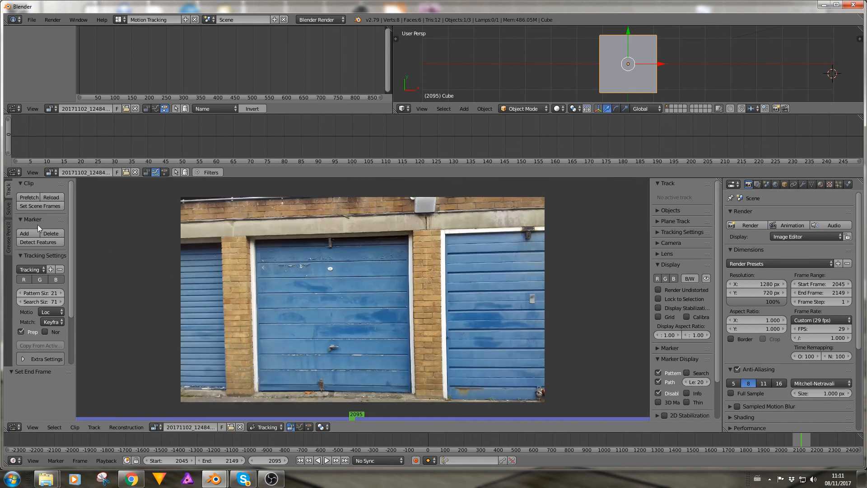
left_click(330, 270, "ctrl")
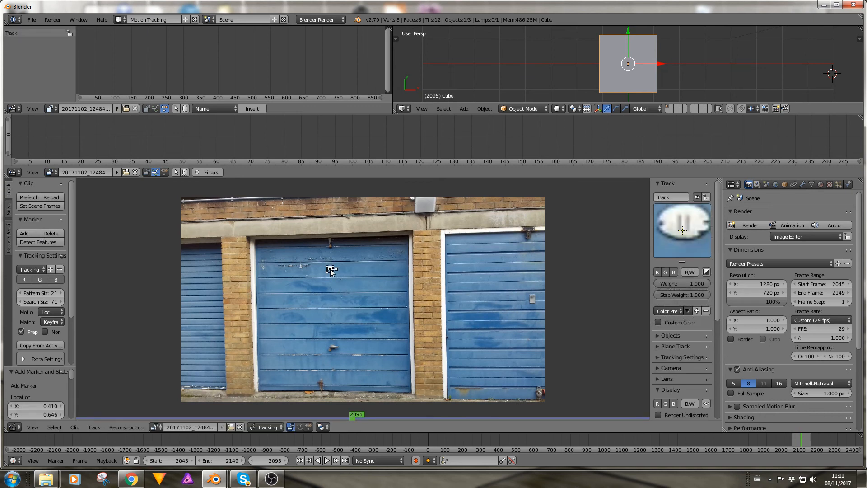
Centre the marker on the white oval with the view locked to the selection, and scale the marker up by about 1.247
key("l")
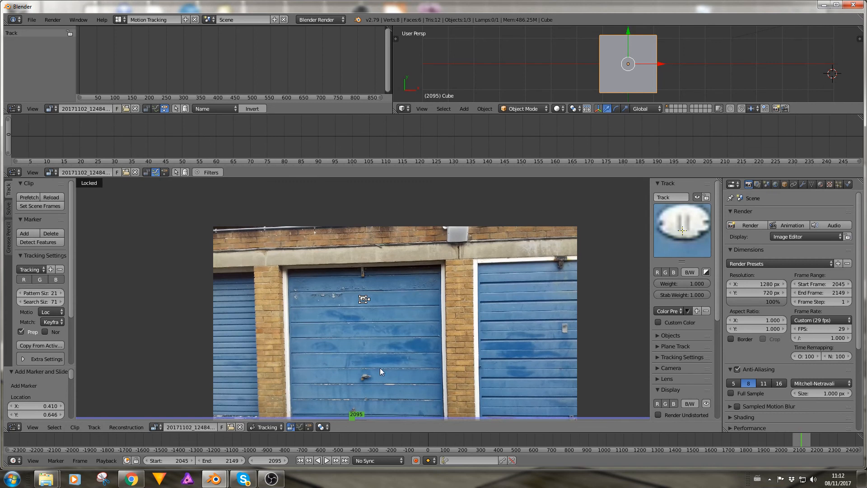
scroll(360, 350, "up", 3)
scroll(361, 351, "up", 5)
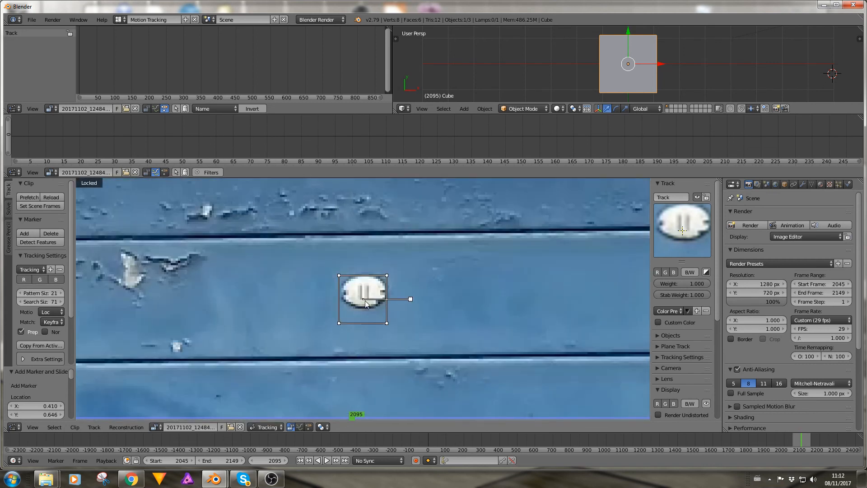
left_click_drag(364, 301, 410, 300)
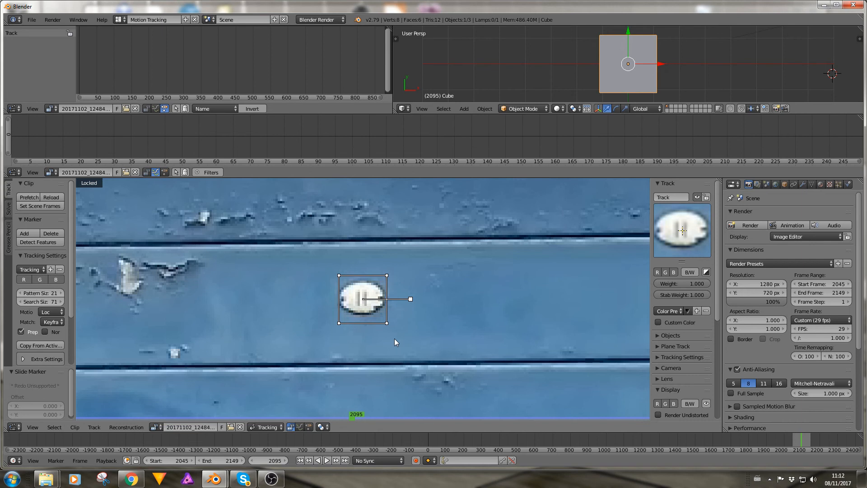
key("s")
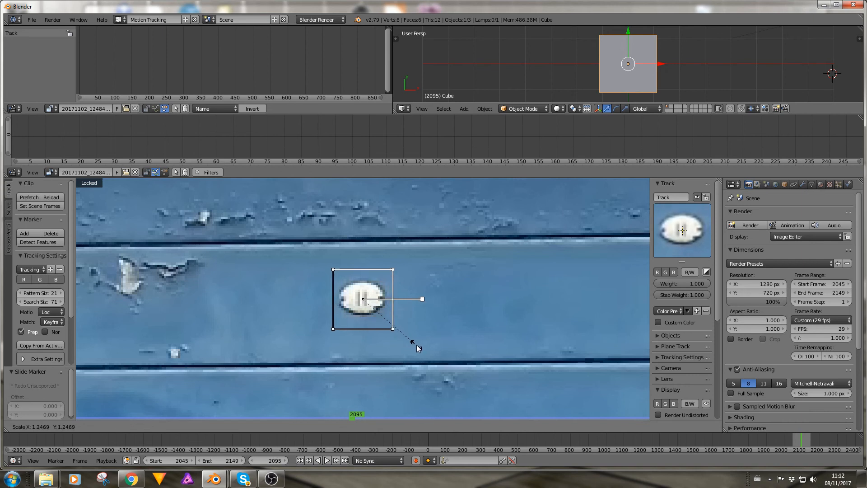
left_click(417, 345)
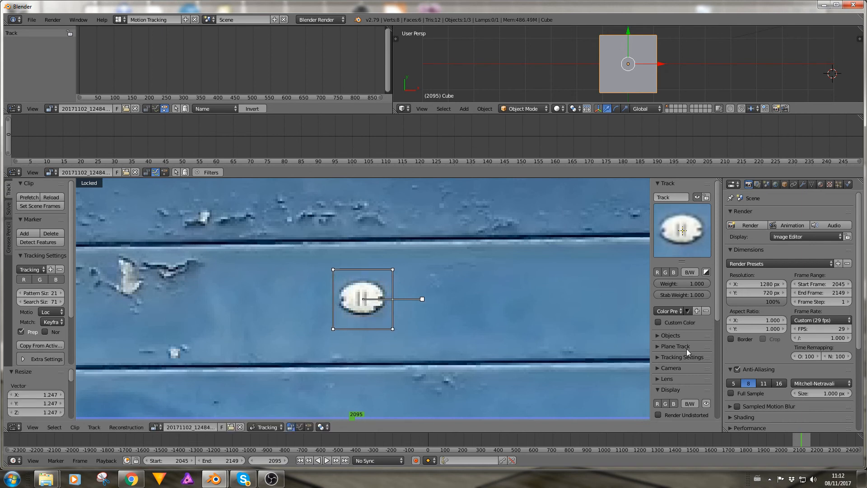
Display the marker's search area and enlarge it well beyond the white oval
scroll(687, 349, "down", 10)
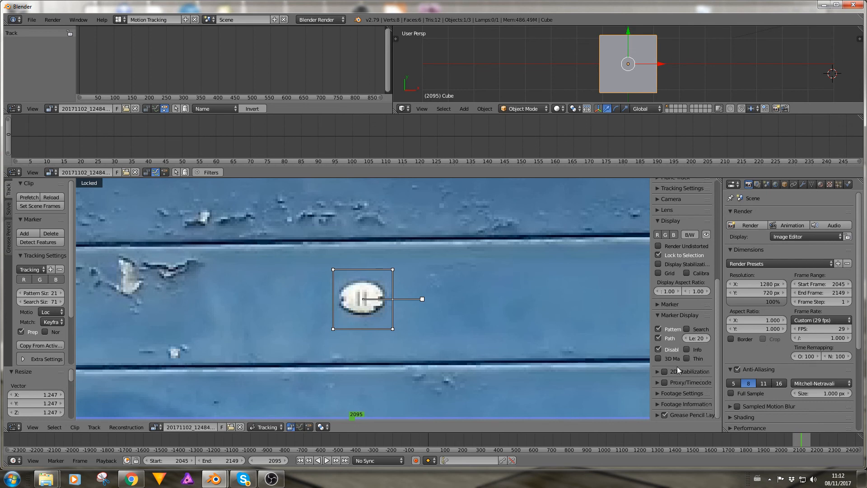
left_click(687, 329)
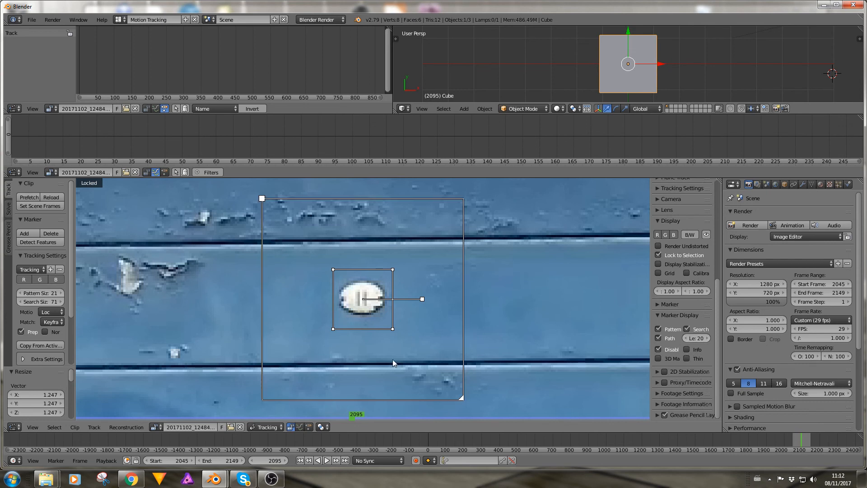
left_click_drag(461, 400, 539, 476)
Track the marker on the white oval backwards from frame 2095
scroll(451, 250, "down", 6)
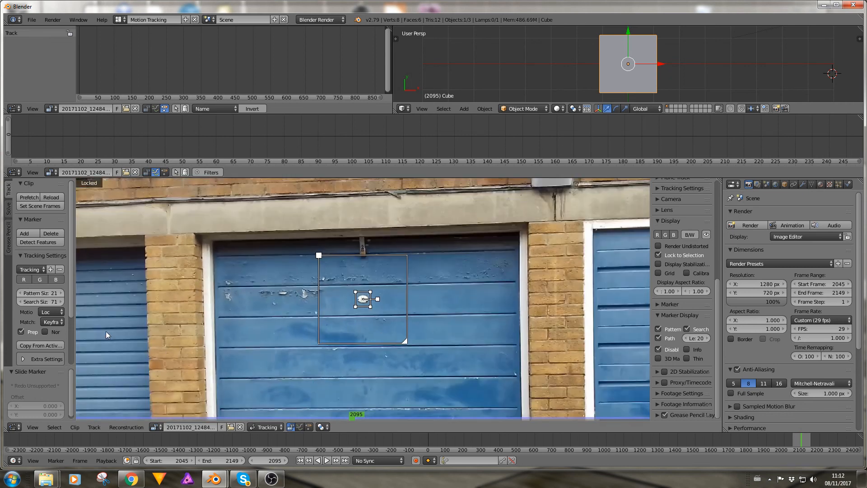
scroll(52, 323, "down", 3)
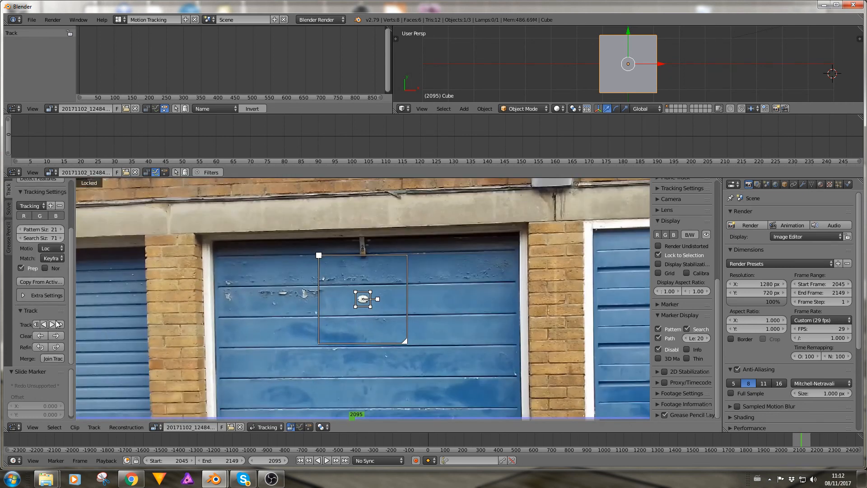
left_click(44, 324)
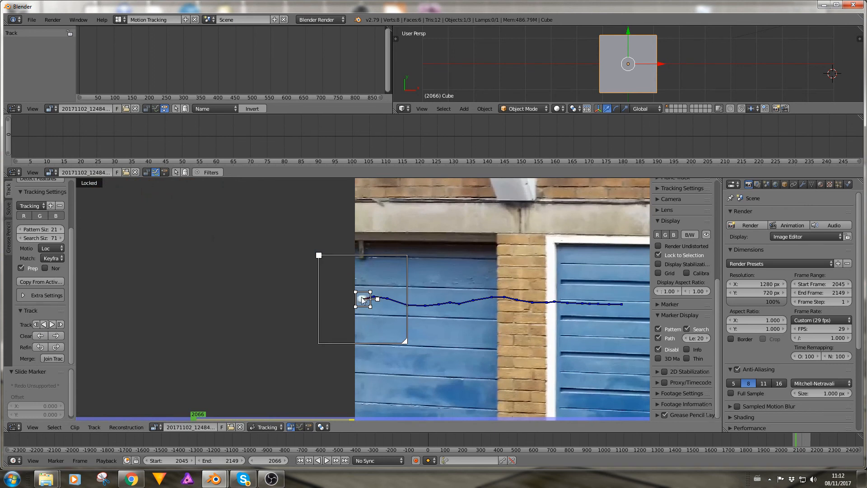
Return to frame 2095 and track the marker on the white oval forwards
scroll(803, 442, "up", 4)
middle_click_drag(790, 441, 314, 441)
scroll(449, 446, "up", 1)
scroll(449, 446, "up", 2)
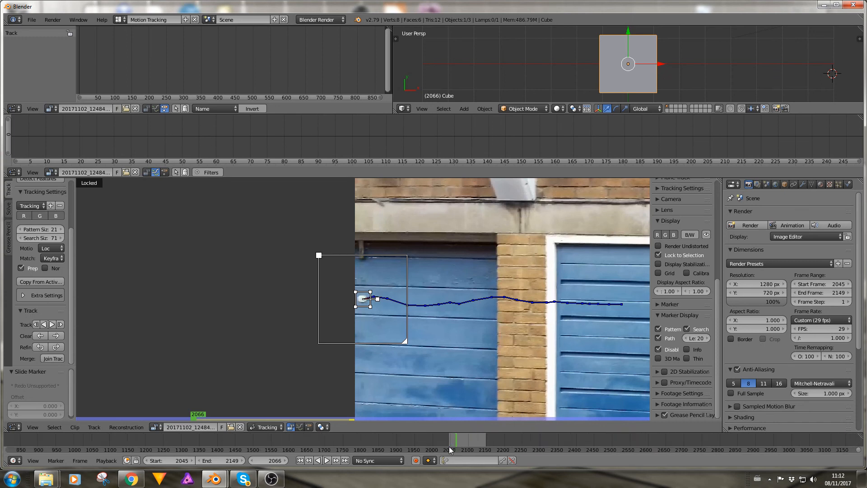
left_click(354, 419)
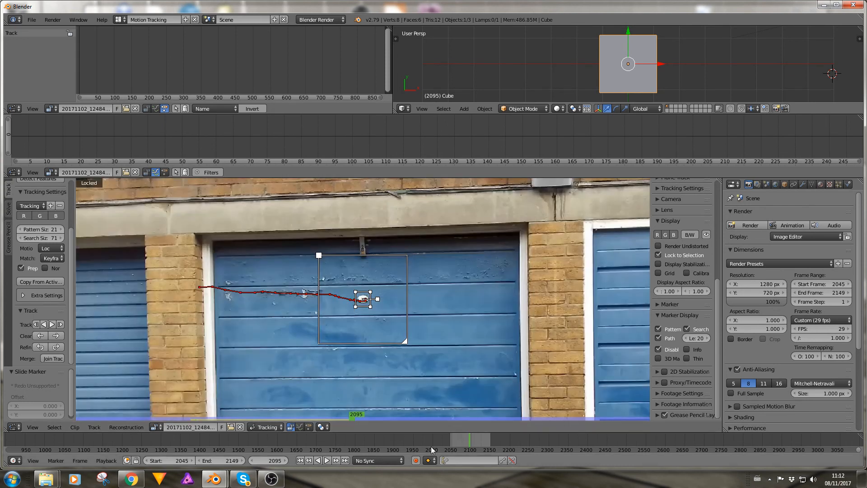
left_click(286, 461)
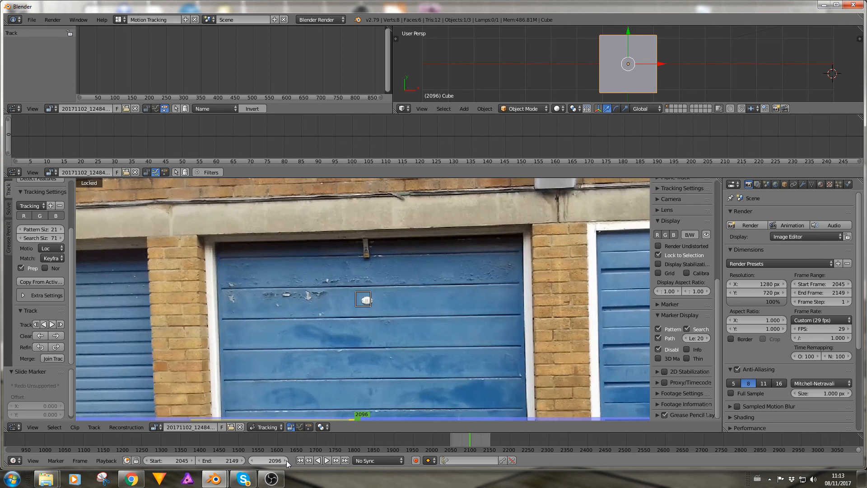
left_click(251, 462)
scroll(365, 335, "up", 5)
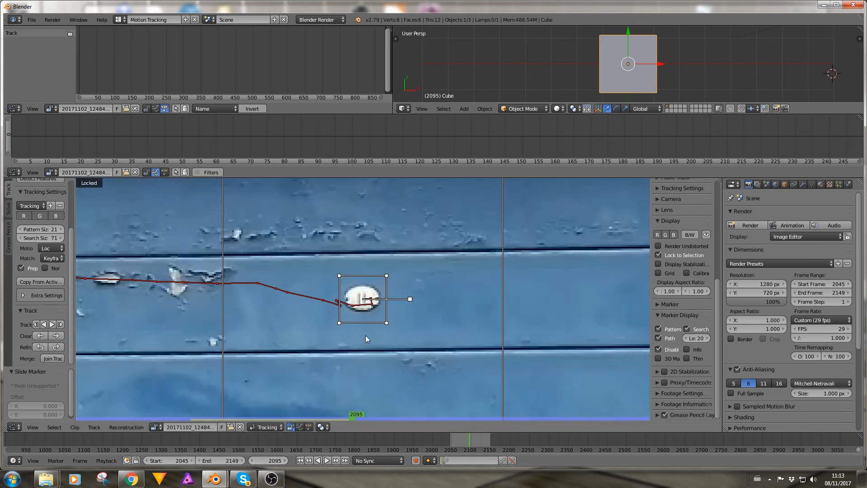
left_click(51, 324)
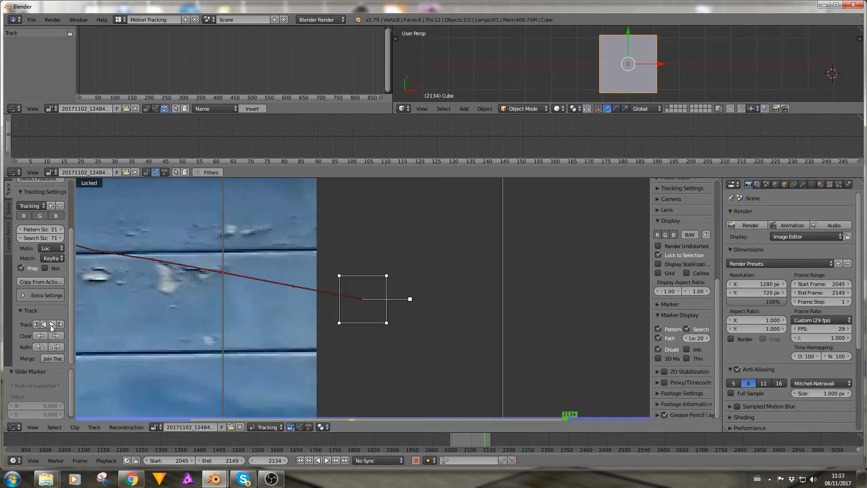
Step back to frame 2133, where the marker still sits on the white oval, and clear the remaining track path after it
scroll(206, 335, "down", 5)
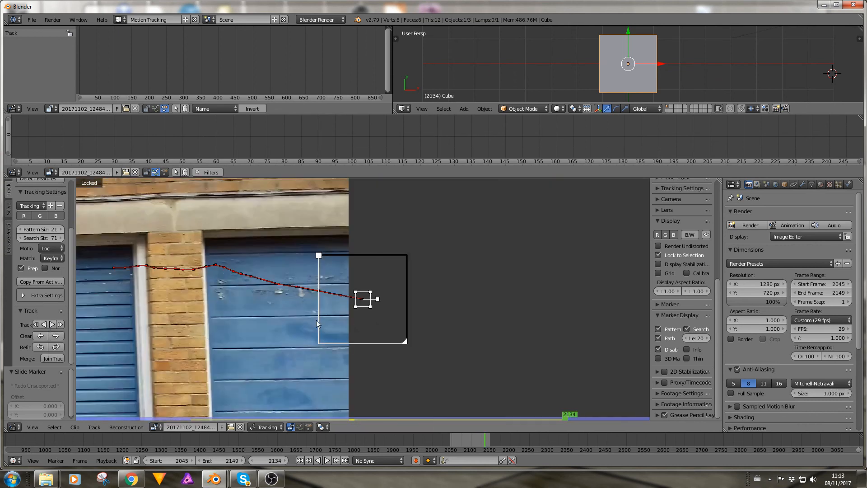
scroll(316, 322, "down", 3)
scroll(313, 323, "down", 3)
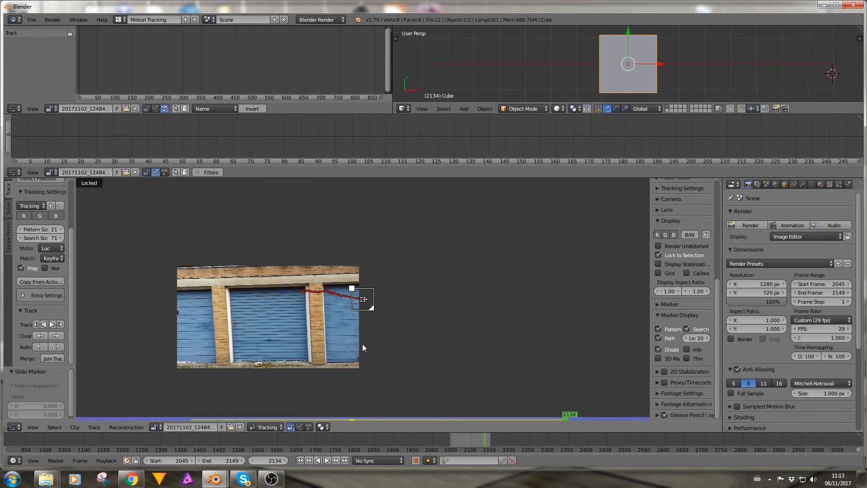
scroll(343, 313, "up", 3)
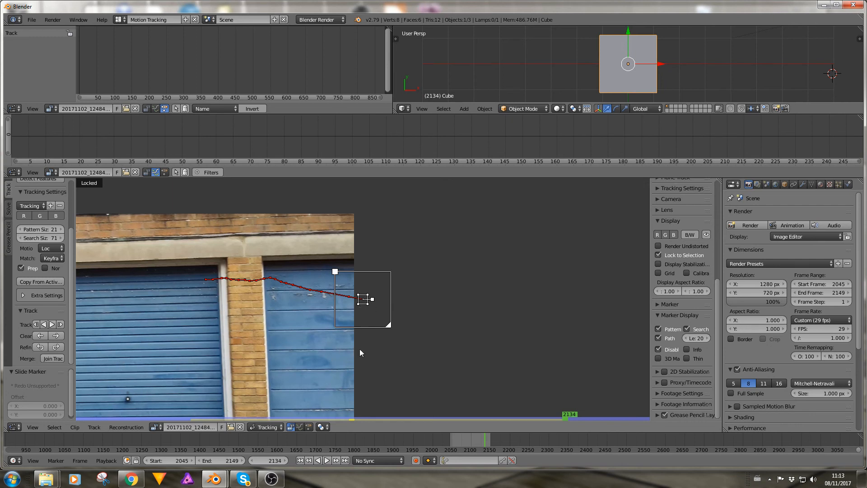
scroll(313, 365, "down", 3)
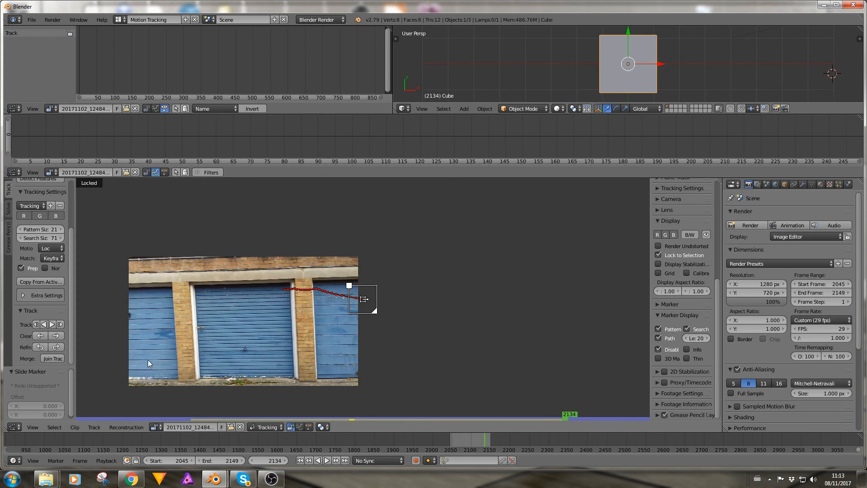
scroll(336, 338, "up", 2)
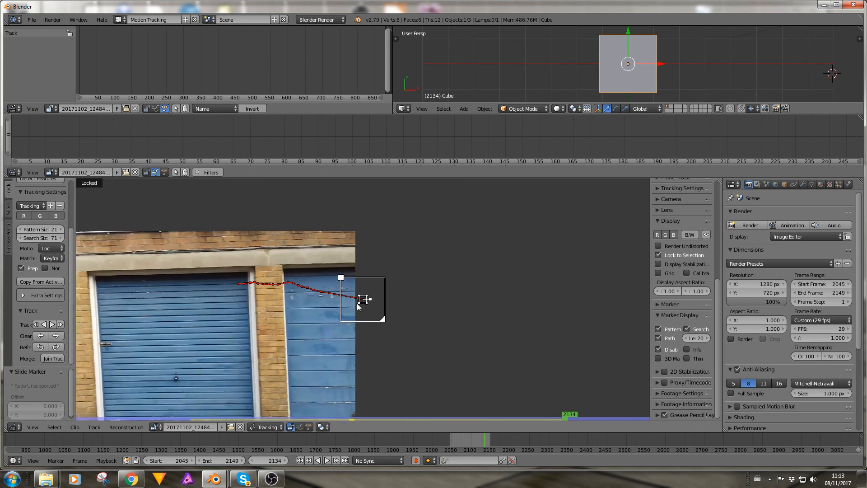
left_click(253, 461)
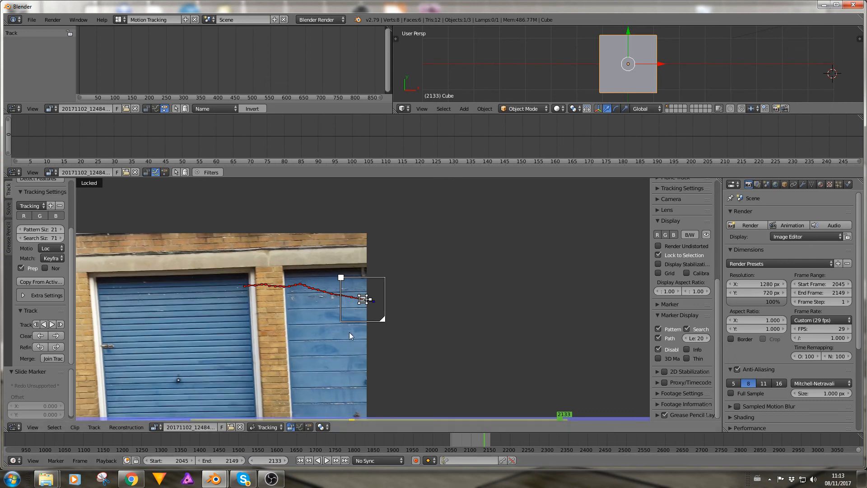
scroll(457, 364, "up", 4)
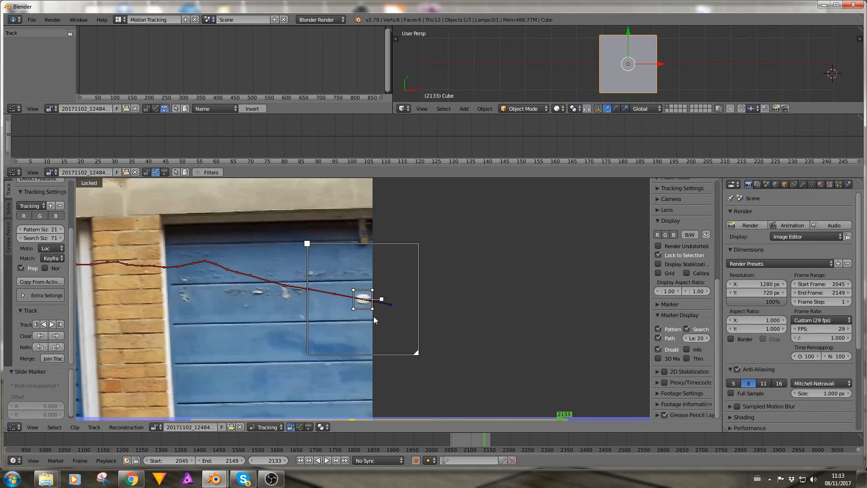
left_click(56, 336)
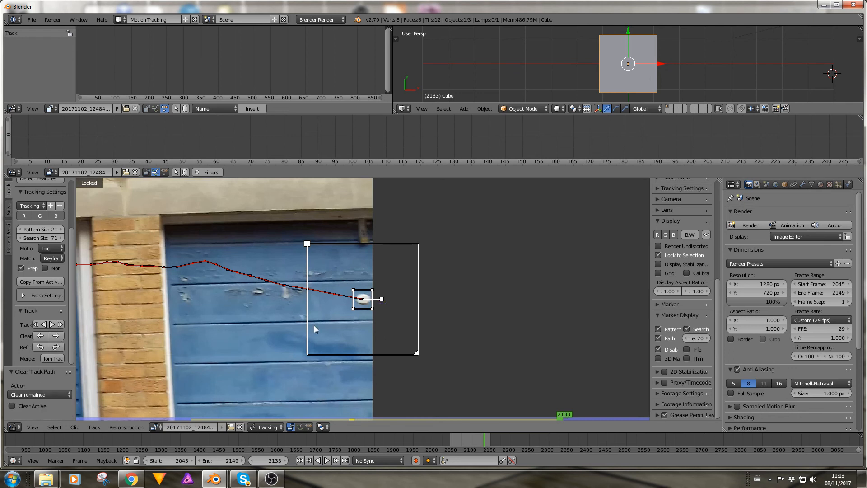
At frame 2133, offset the marker's pattern and search area from the white oval to the small knob low on the middle garage door
middle_click_drag(418, 370, 512, 310)
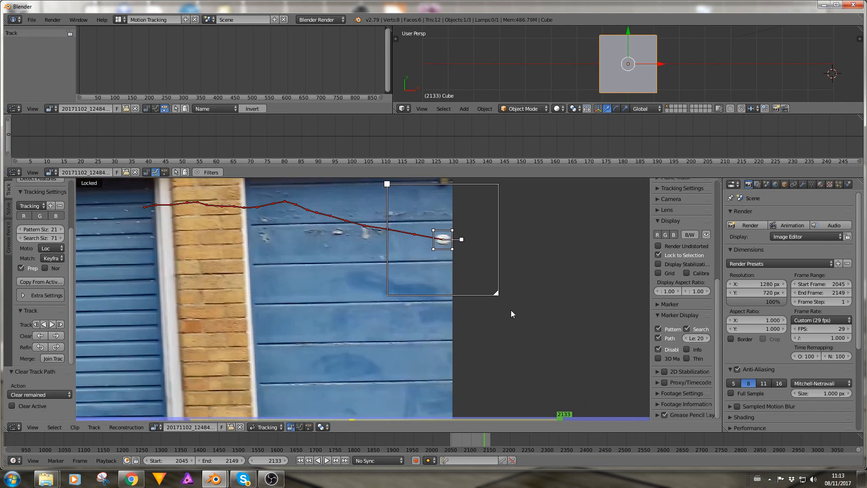
scroll(467, 351, "down", 2)
middle_click_drag(418, 360, 495, 318)
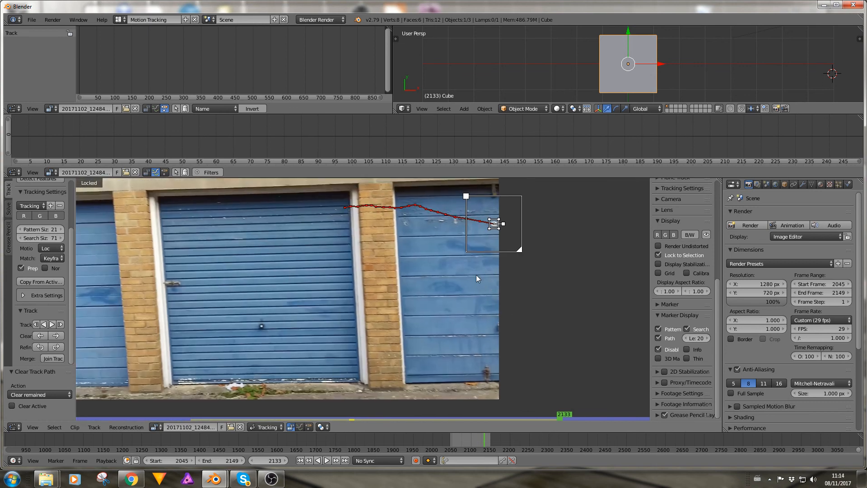
key("g")
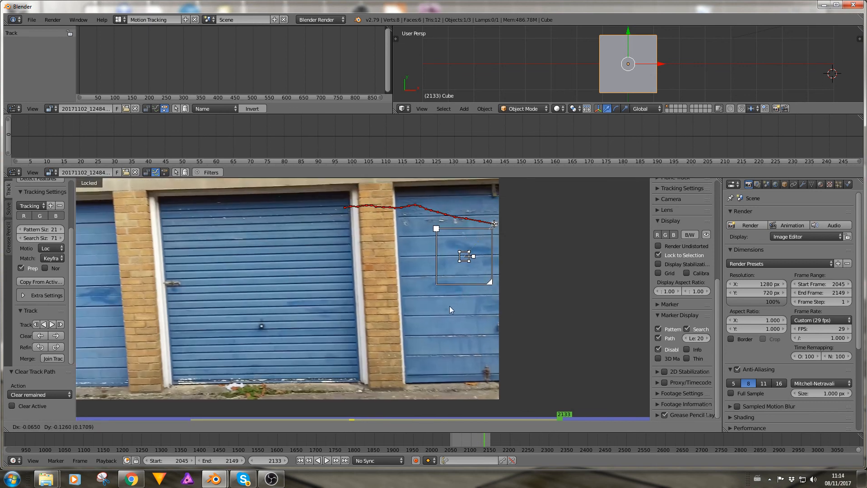
left_click(249, 373)
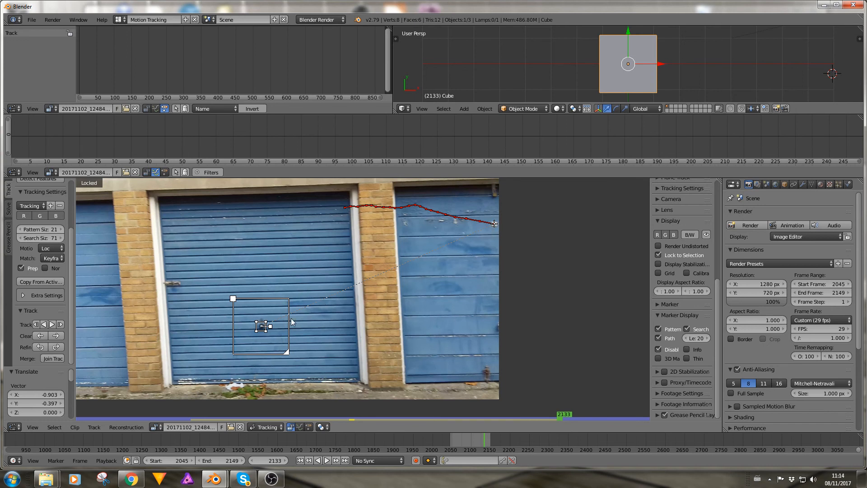
Fine-tune the offset pattern area so it is centred on the middle door's small knob
scroll(276, 358, "up", 5)
mouse_move(273, 381)
middle_mouse_down()
mouse_move(362, 326)
mouse_move(487, 306)
middle_mouse_up()
scroll(419, 326, "up", 2)
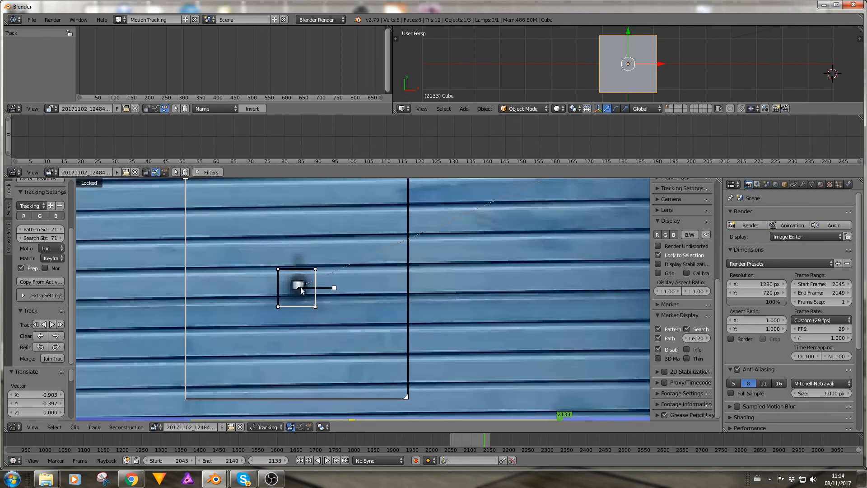
key("g")
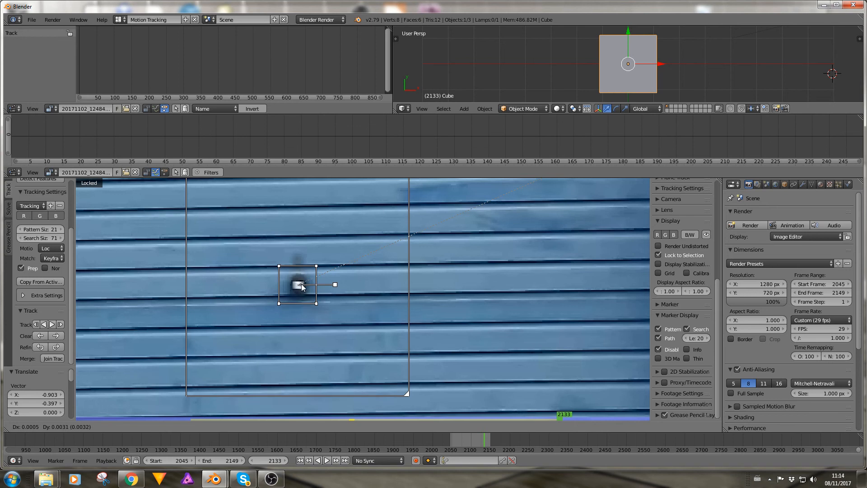
left_click(303, 288)
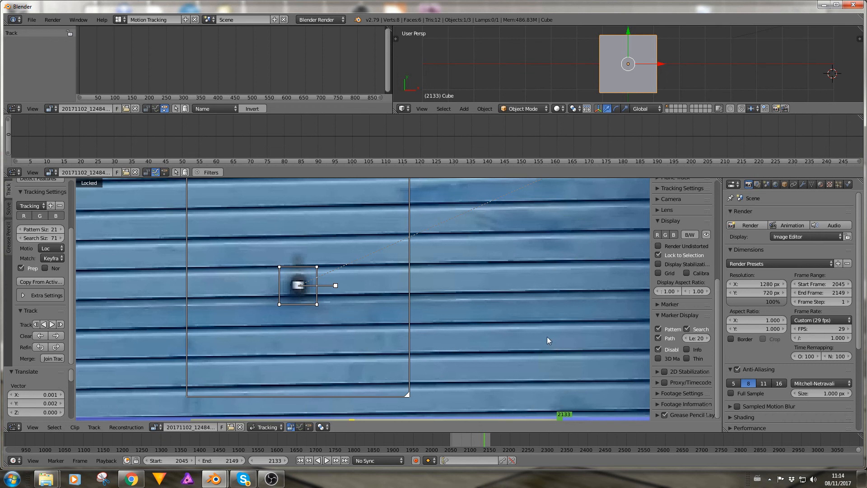
Track the offset marker forwards from frame 2133 to the end of the range, testing the first frames one at a time
scroll(547, 337, "down", 6)
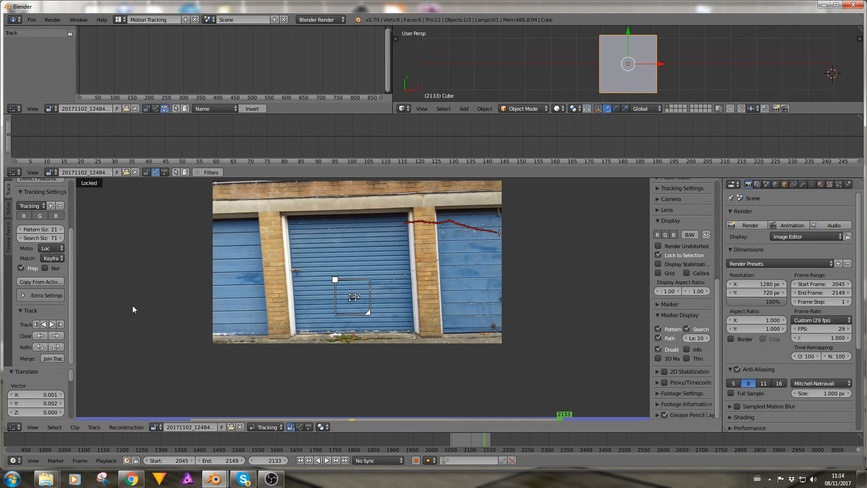
left_click(60, 324)
left_click(60, 325)
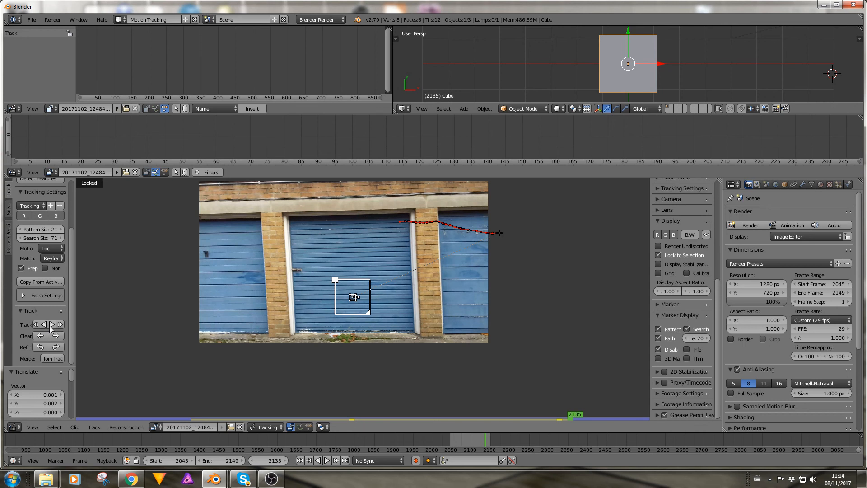
left_click(51, 324)
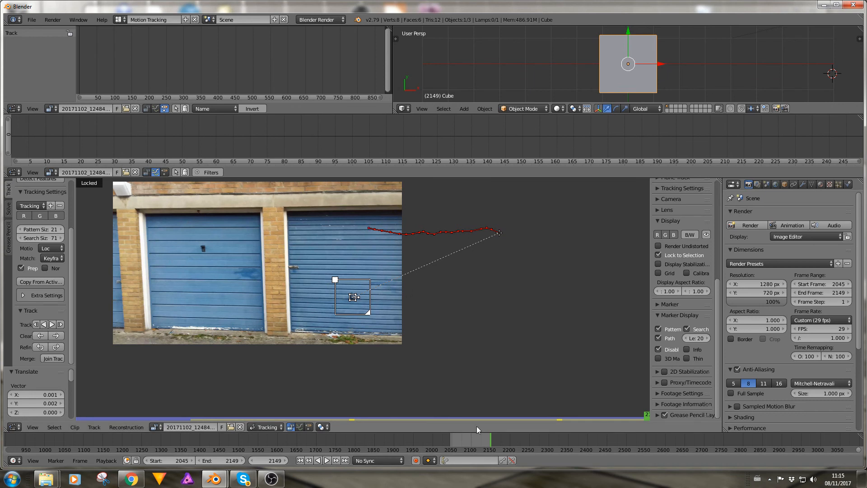
Go back to frame 2066, the earliest tracked frame of the white oval
left_click(459, 439)
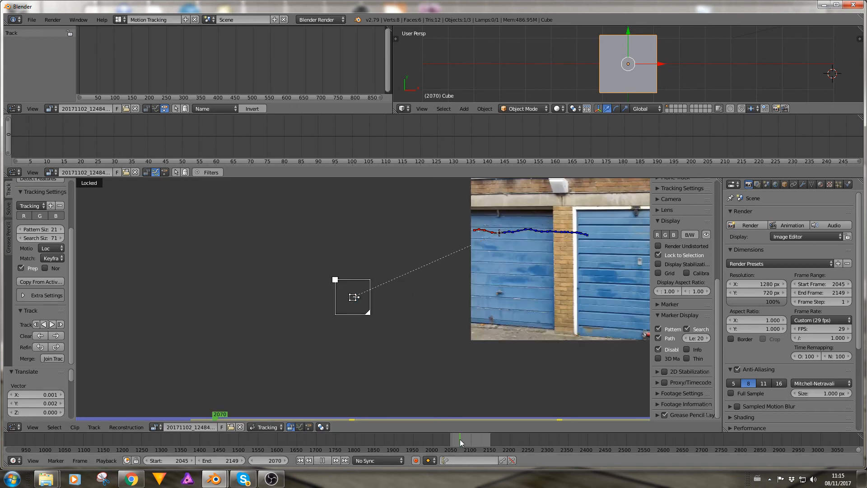
left_click_drag(460, 439, 459, 438)
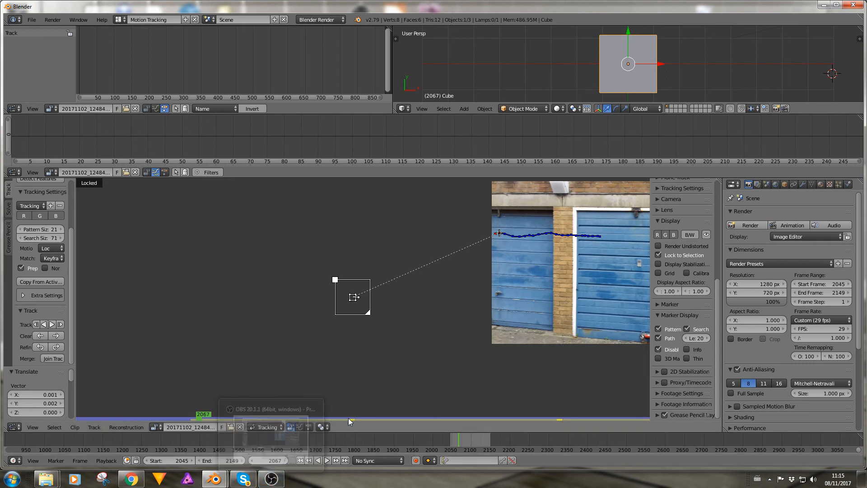
left_click(251, 461)
left_click(251, 461)
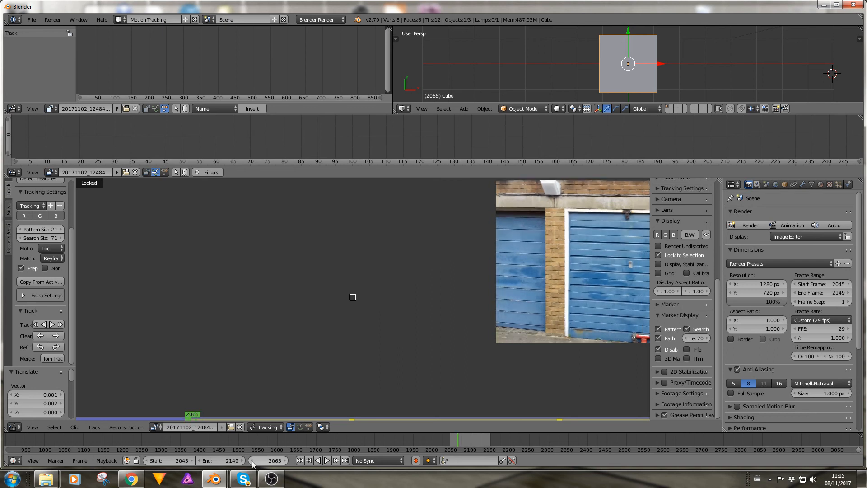
left_click(285, 460)
Offset the marker's pattern and search area to the grey plate on the white-framed garage door
middle_click_drag(524, 366, 366, 360)
scroll(426, 359, "up", 1)
scroll(427, 355, "up", 1)
scroll(437, 349, "down", 1)
middle_click_drag(437, 349, 409, 367)
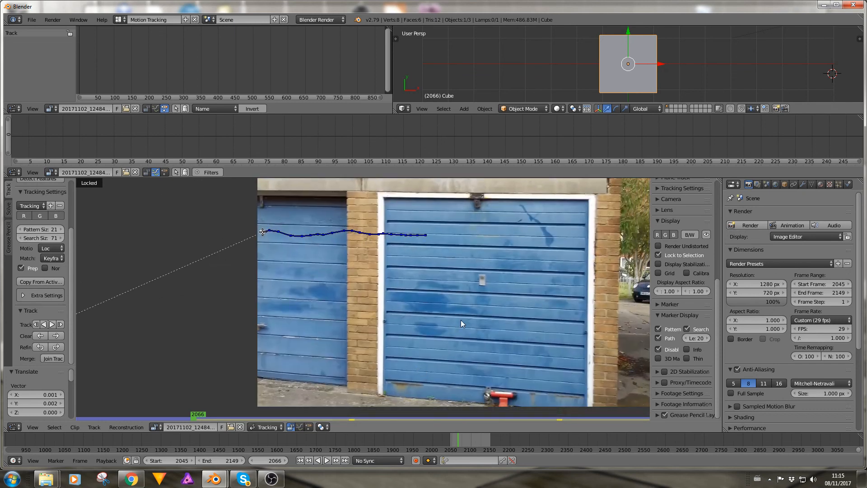
key("g")
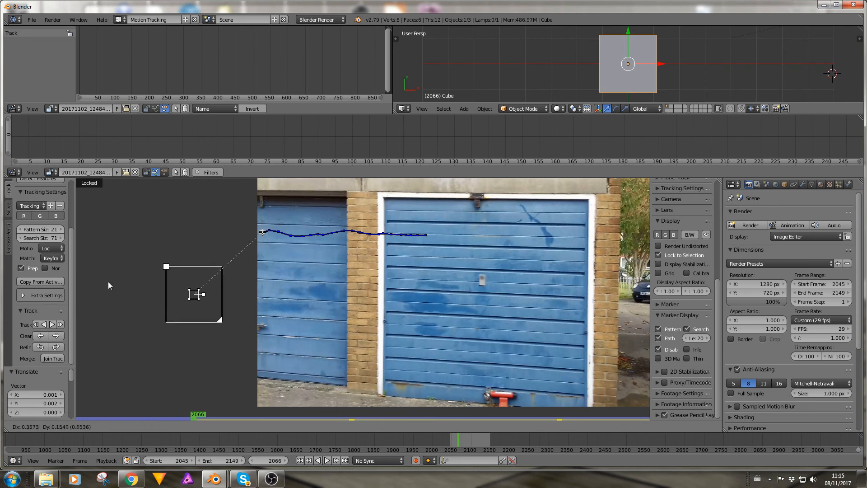
left_click(343, 273)
Fine-tune the offset pattern area over the upper part of the grey plate
scroll(565, 349, "up", 5)
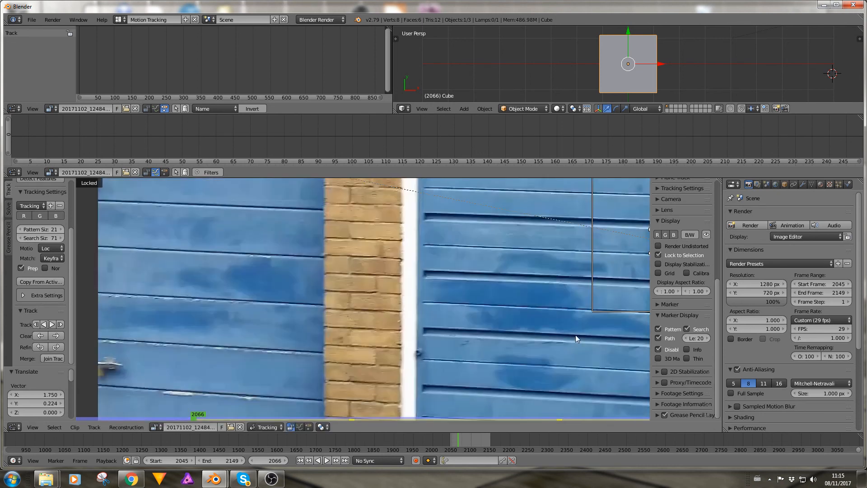
scroll(477, 355, "up", 1)
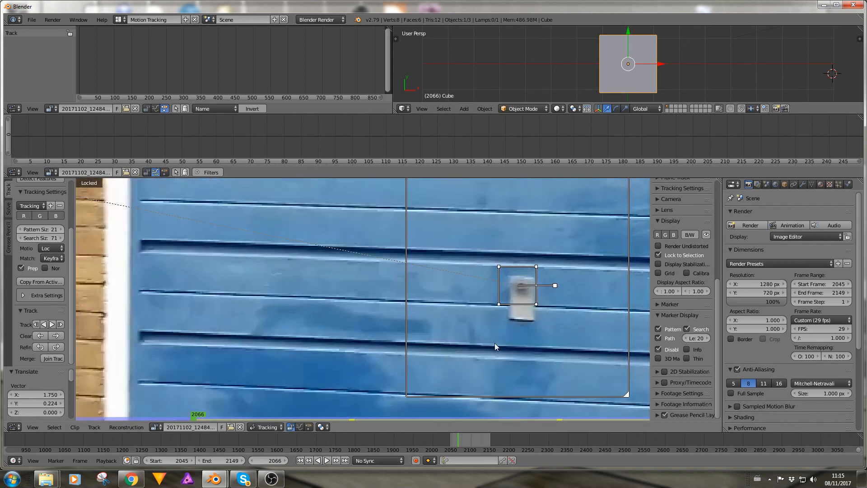
key("g")
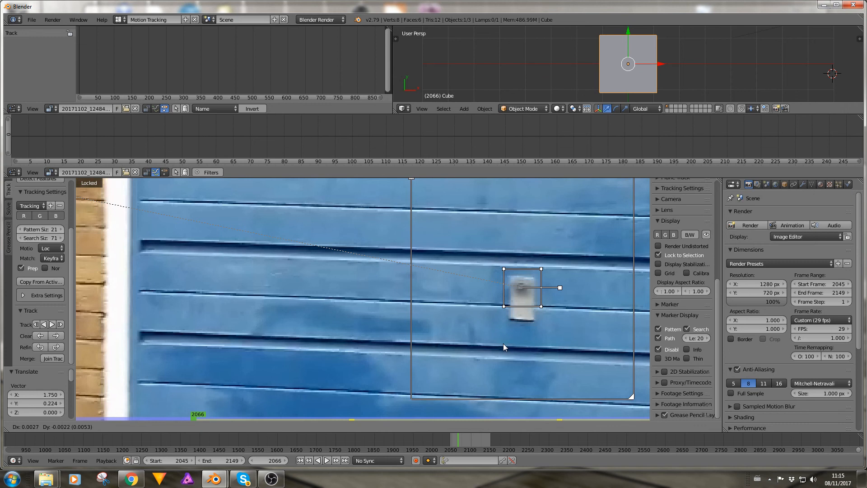
left_click(503, 343)
Track the offset marker backwards from frame 2066 to frame 2045, testing the first frames one at a time
scroll(363, 324, "down", 2)
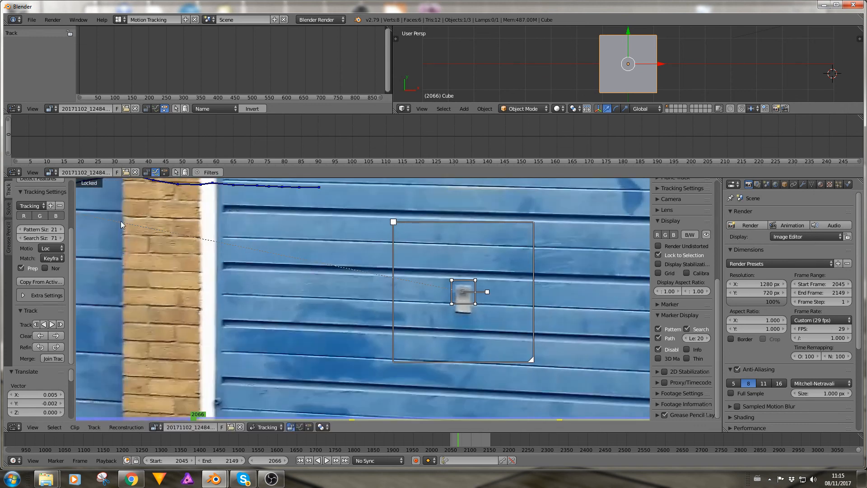
scroll(215, 322, "down", 3)
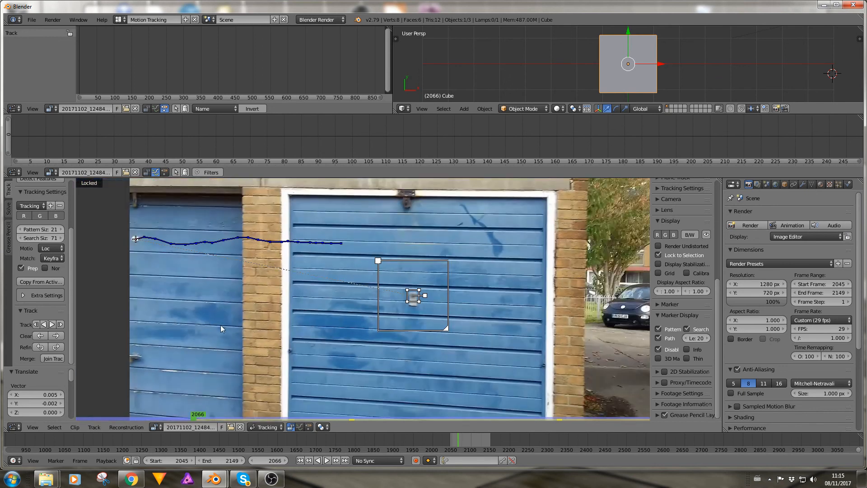
scroll(246, 324, "up", 5)
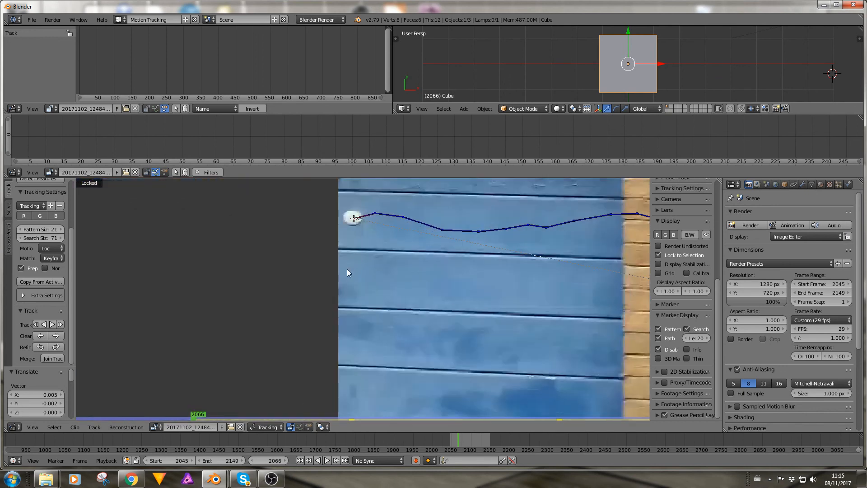
scroll(399, 331, "down", 5)
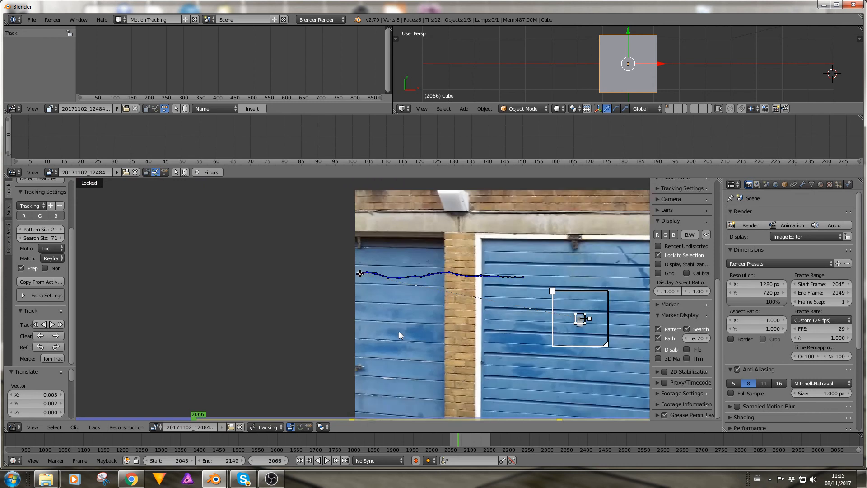
left_click(37, 324)
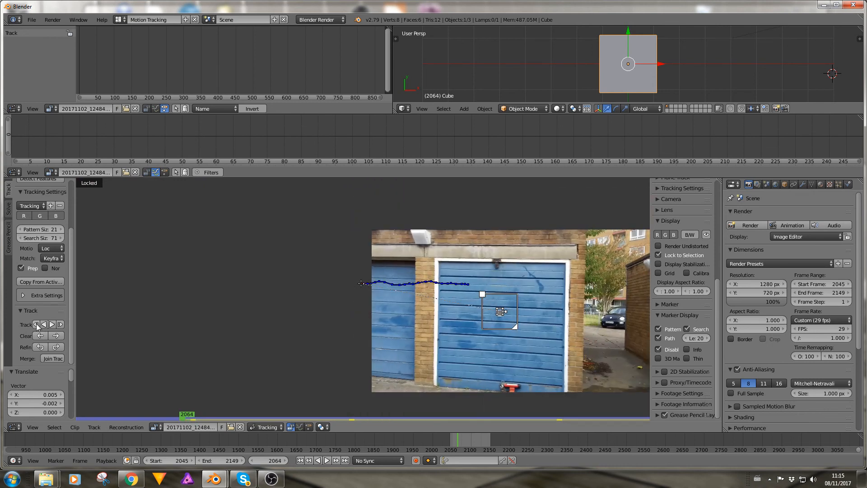
left_click(44, 325)
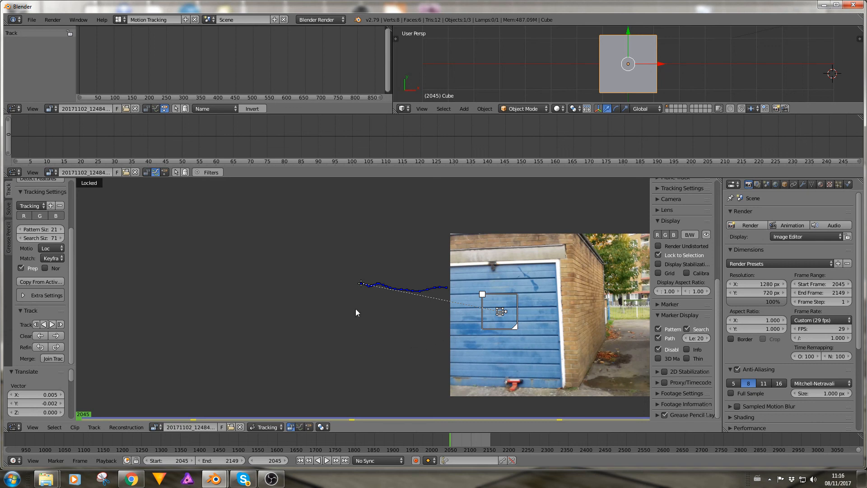
Switch to the Compositing screen layout and move the Track Position node to the lower left of the node area
left_click(118, 20)
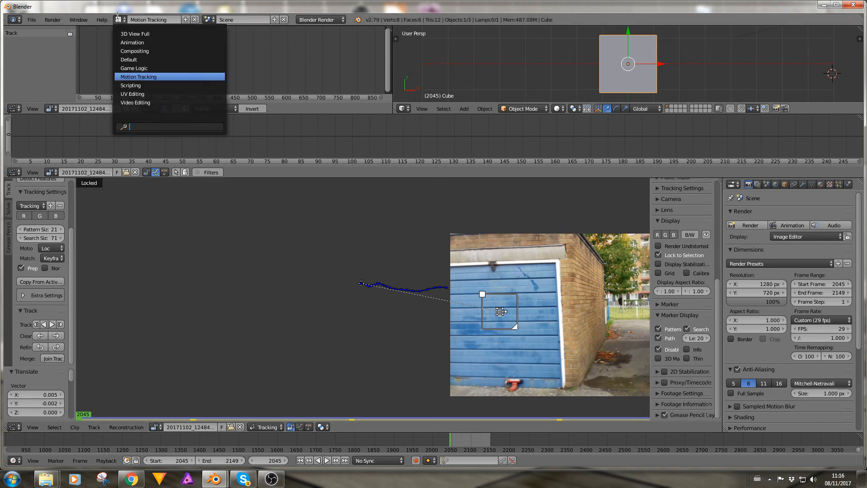
left_click(131, 50)
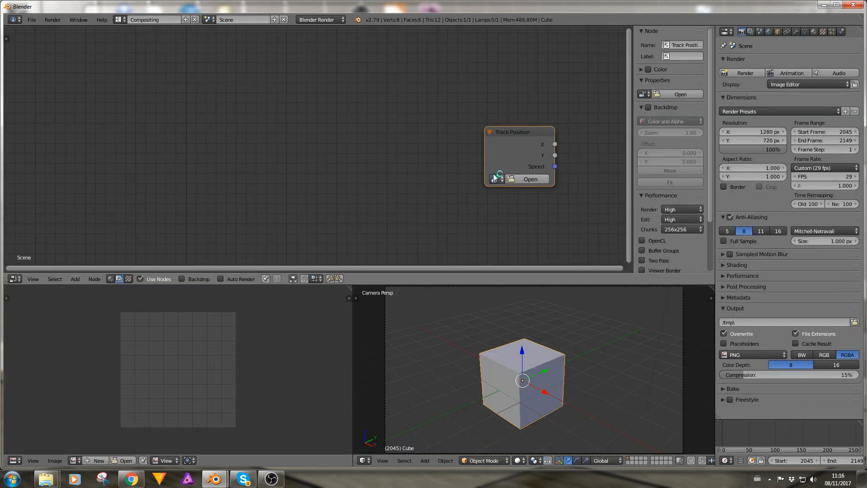
left_click_drag(516, 145, 75, 215)
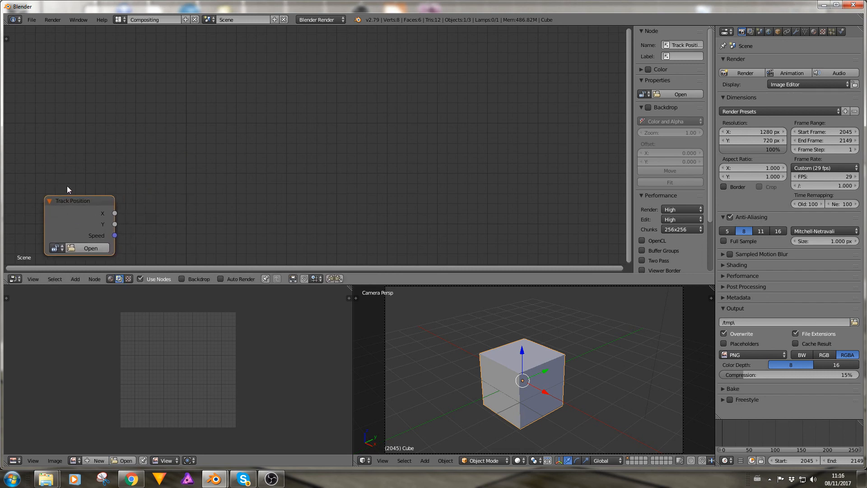
Add a Movie Clip node above the Track Position node and assign it the clip 20171102_124846.mp4
left_click(72, 280)
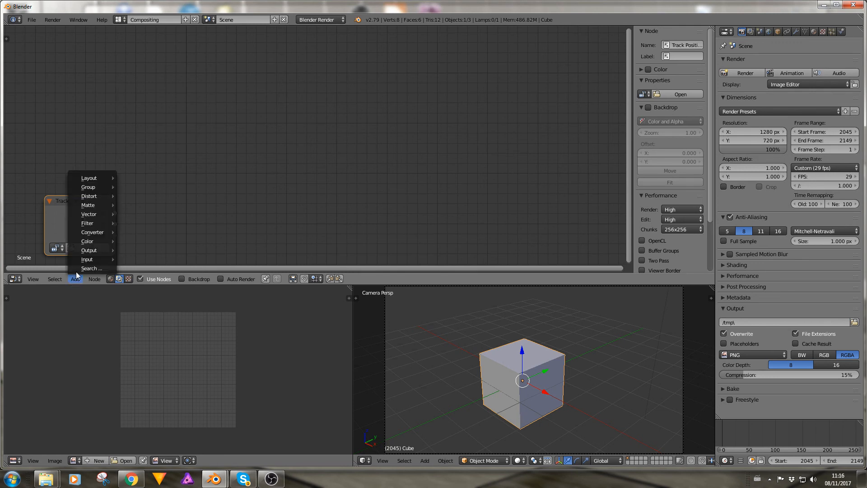
mouse_move(86, 260)
left_click(134, 289)
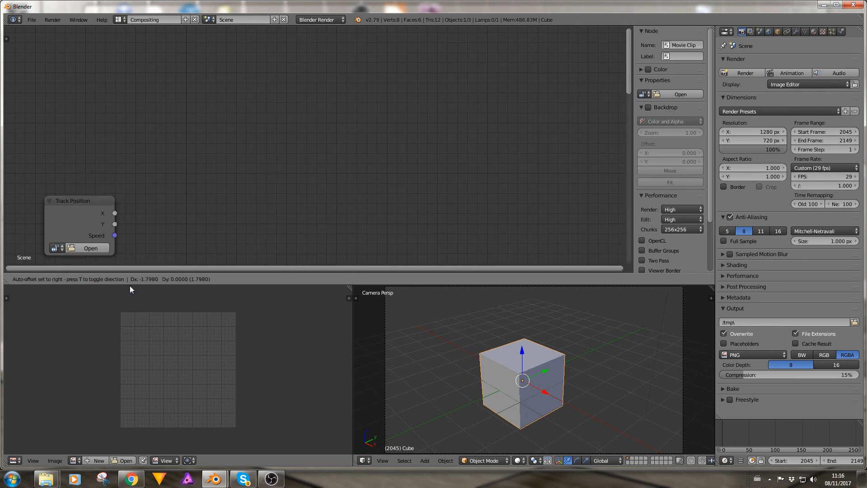
left_click(82, 105)
left_click(254, 157)
left_click(142, 192)
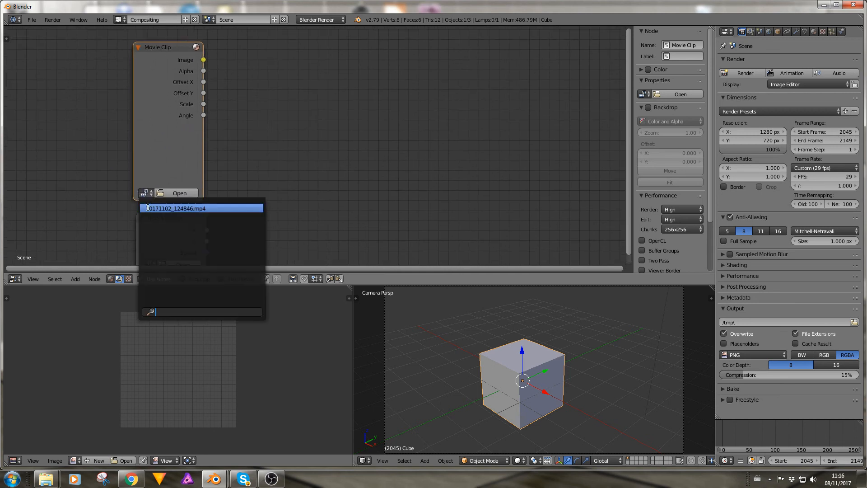
left_click(149, 209)
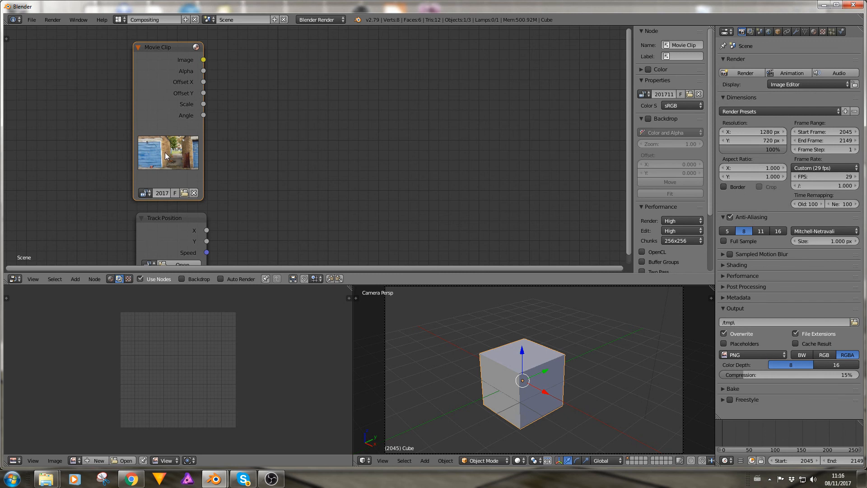
scroll(766, 430, "down", 5)
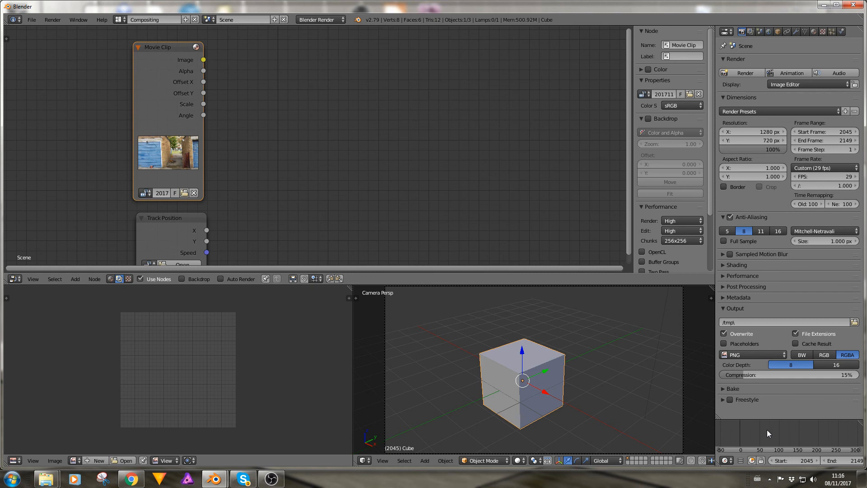
scroll(771, 432, "down", 8)
scroll(275, 177, "up", 1)
scroll(275, 178, "down", 2)
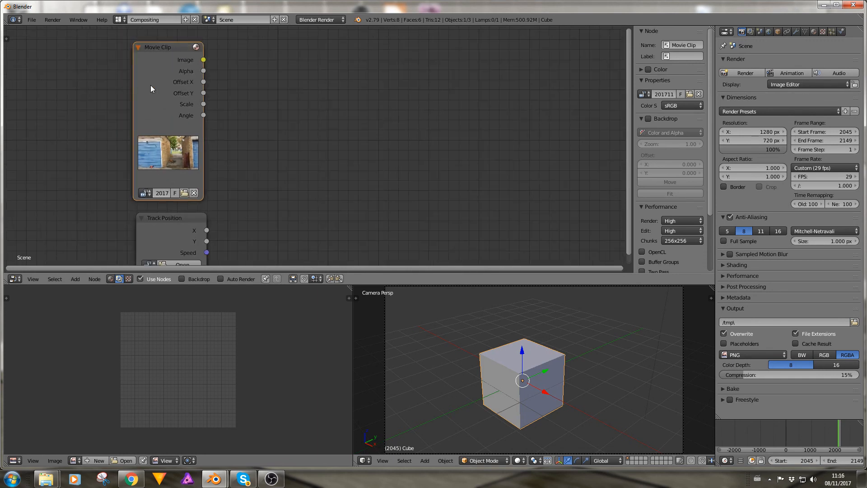
Add an Image input node directly above the Movie Clip node
scroll(263, 165, "down", 2)
middle_click_drag(264, 164, 303, 175)
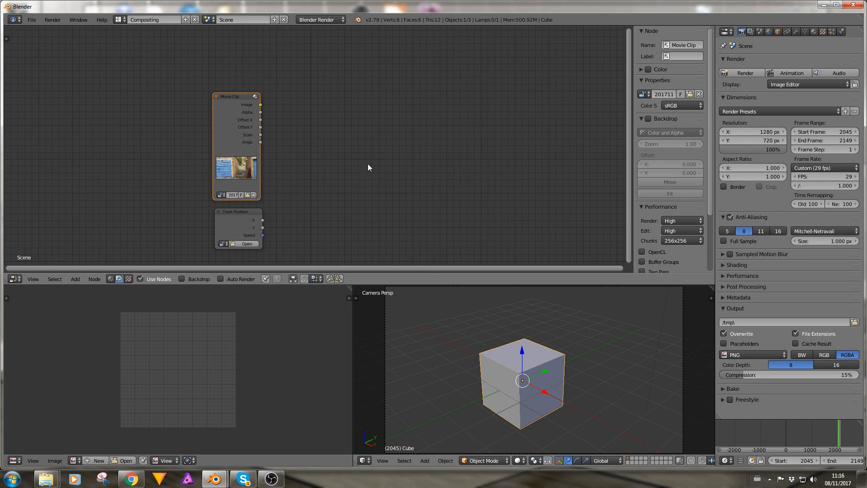
key("shift+a")
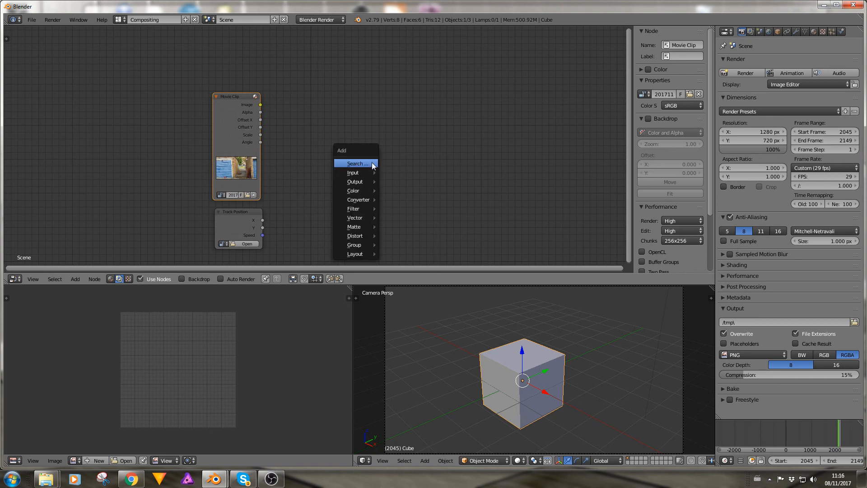
mouse_move(373, 173)
left_click(399, 182)
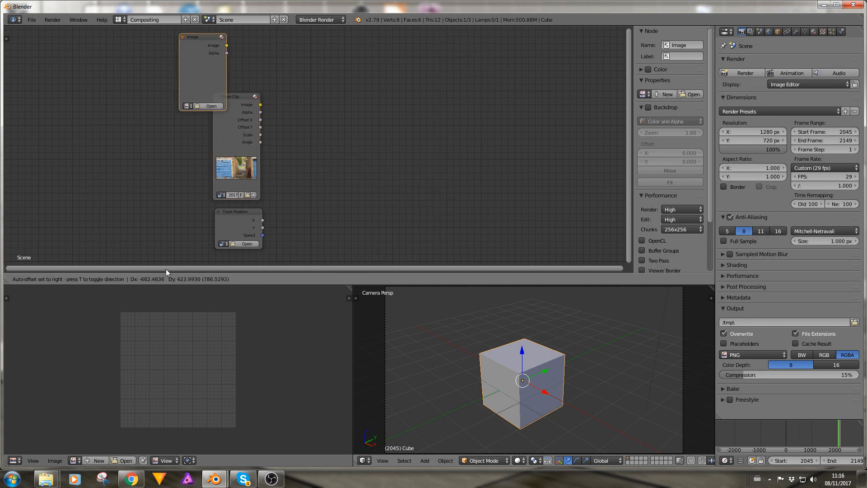
left_click(212, 255)
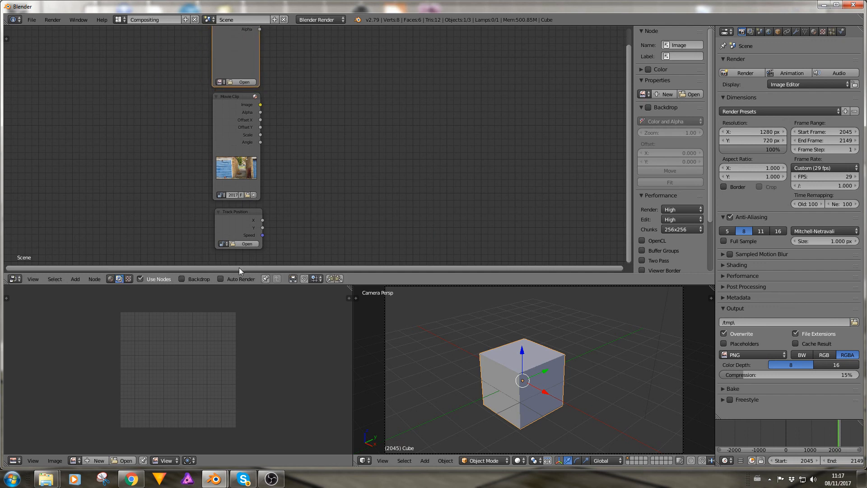
Load blender2.png from the Downloads folder into the Image node
middle_click_drag(368, 150, 408, 248)
scroll(354, 221, "up", 2)
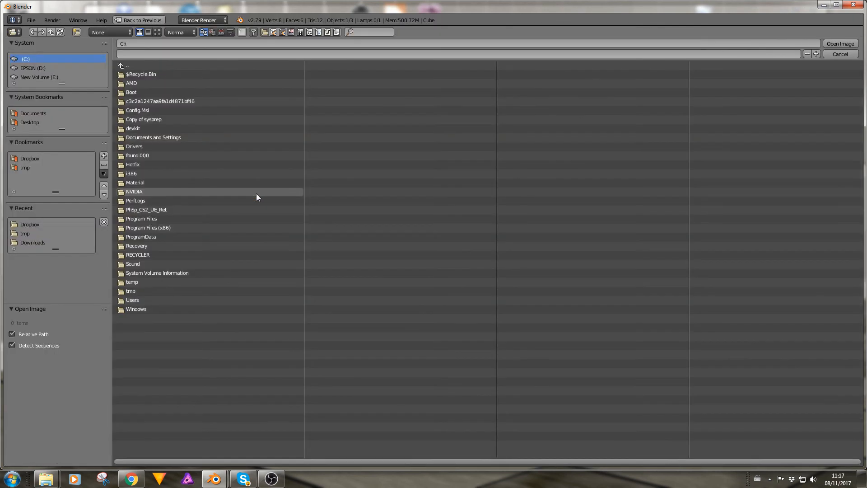
left_click(255, 194)
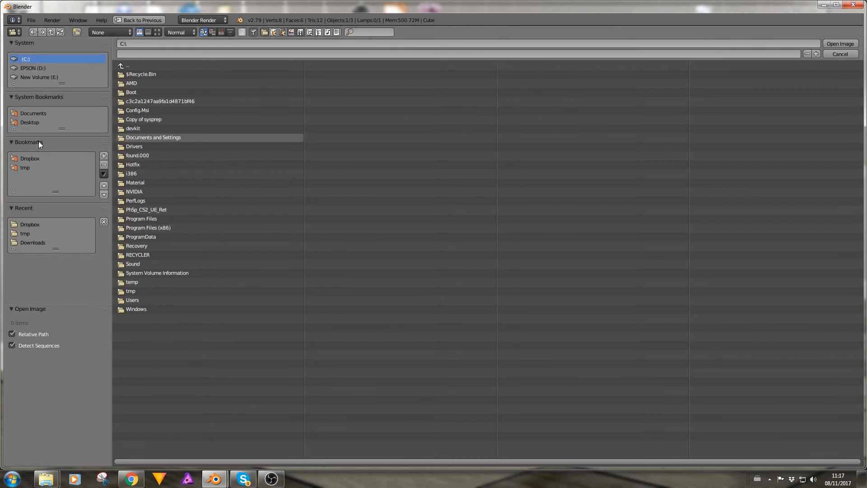
left_click(22, 242)
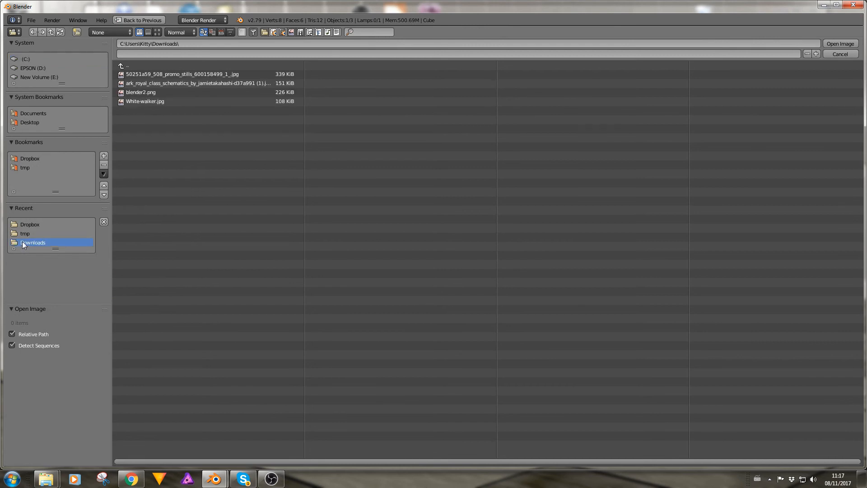
left_click(138, 93)
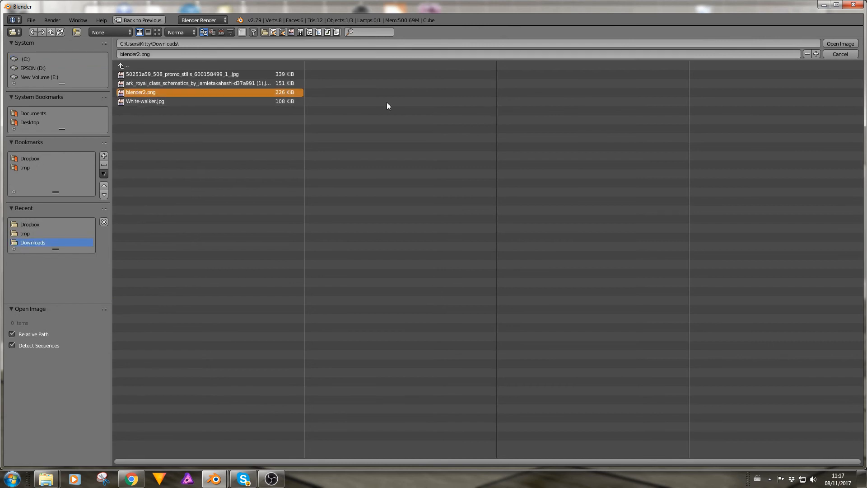
left_click(841, 43)
Rearrange the input nodes into a column with Movie Clip at the top and Image between it and Track Position
left_click_drag(261, 121, 265, 86)
scroll(429, 187, "down", 3)
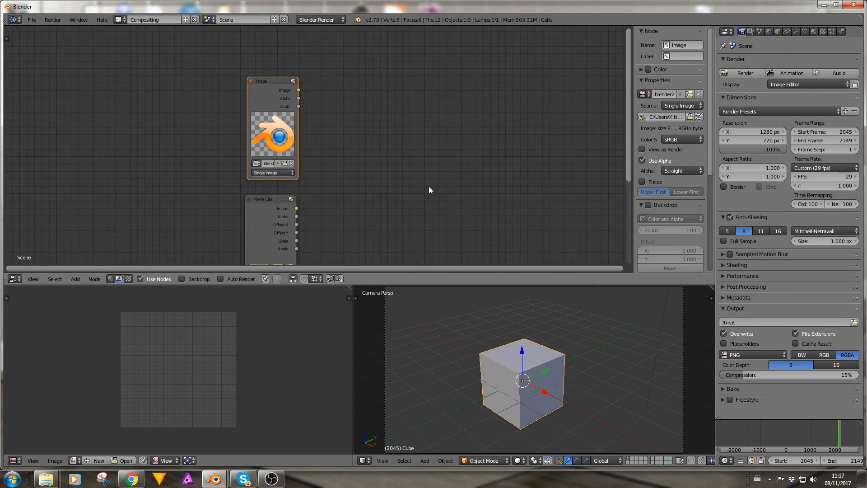
middle_click_drag(451, 232, 377, 183)
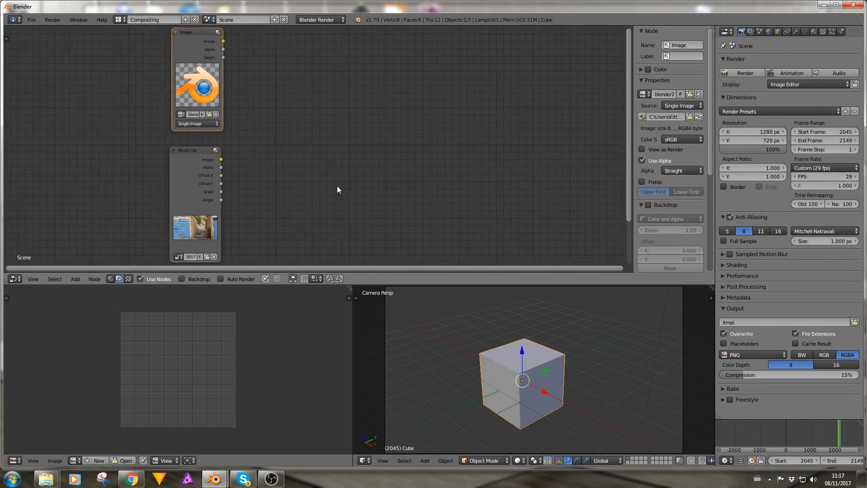
scroll(338, 187, "down", 2)
left_click_drag(236, 148, 159, 137)
left_click(244, 100)
left_click_drag(243, 100, 247, 167)
left_click_drag(167, 146, 237, 88)
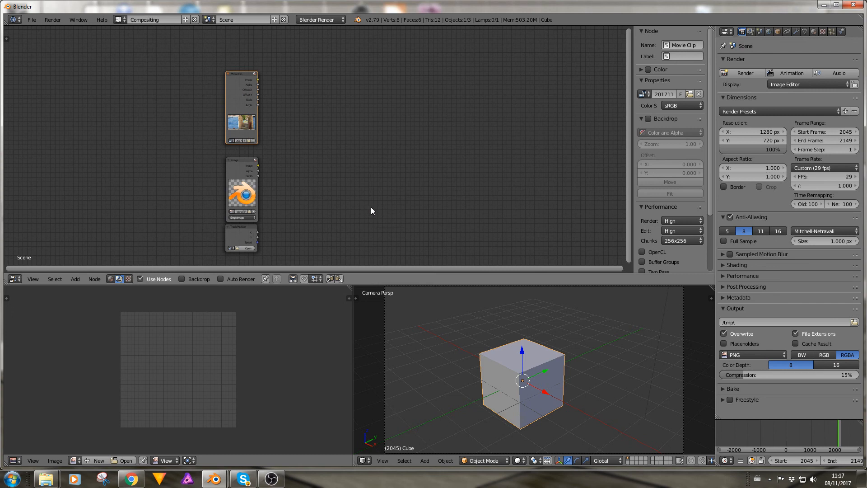
Enable the compositor backdrop and add an Alpha Over node to the right of the input nodes
scroll(374, 215, "up", 2)
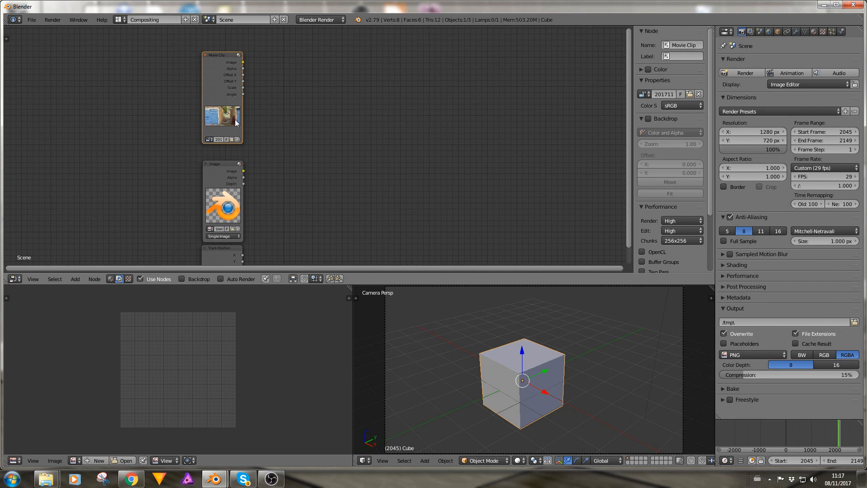
left_click(181, 278)
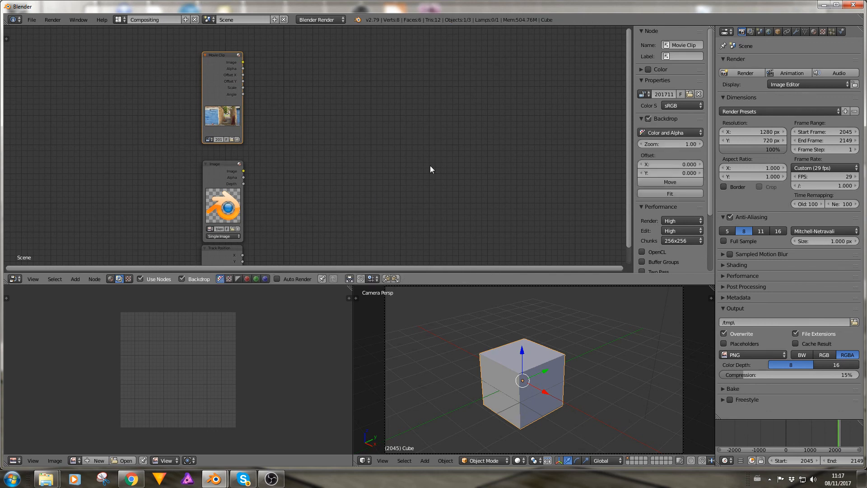
key("shift+a")
mouse_move(431, 168)
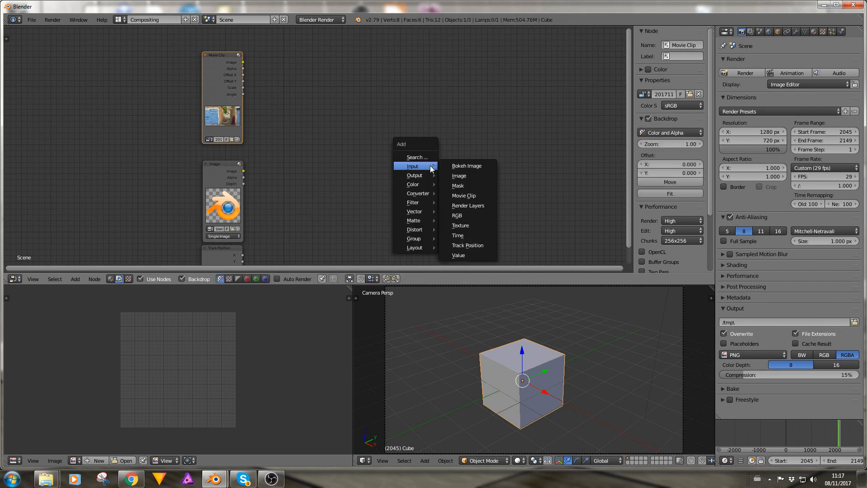
mouse_move(428, 185)
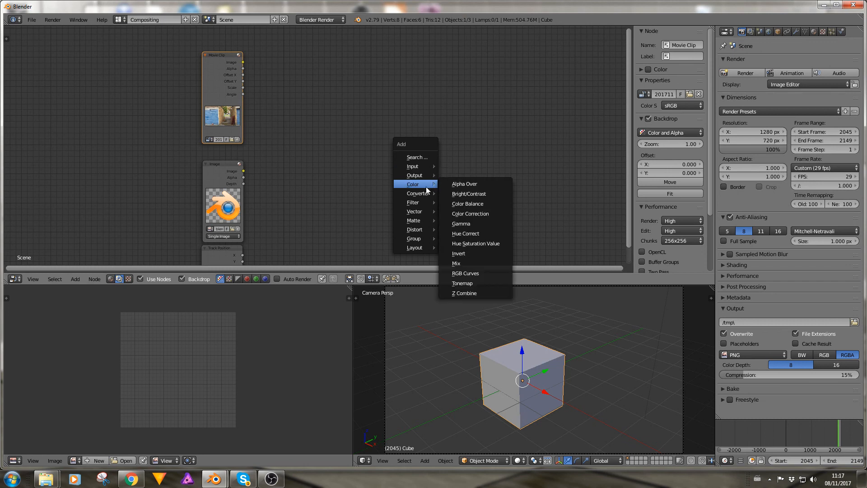
left_click(466, 184)
left_click(349, 98)
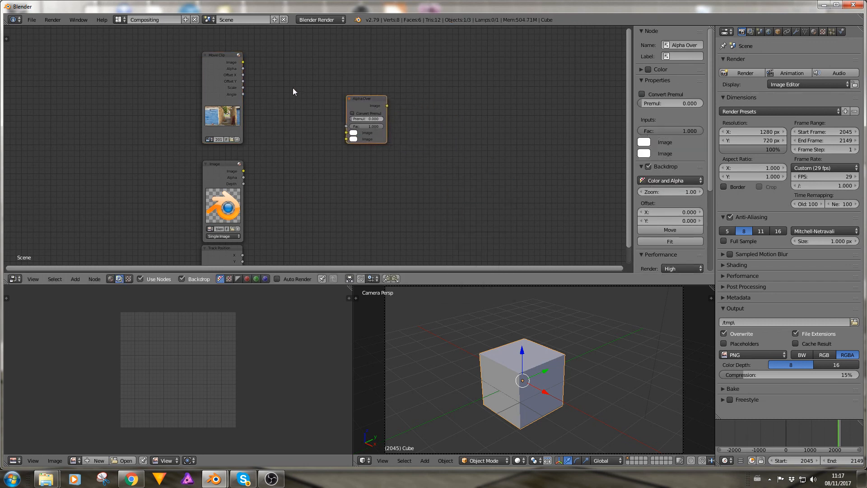
Connect the Movie Clip image to Alpha Over's first image input and the logo image to its second, and preview the result through a Viewer node
left_click_drag(243, 62, 347, 133)
left_click_drag(243, 171, 346, 139)
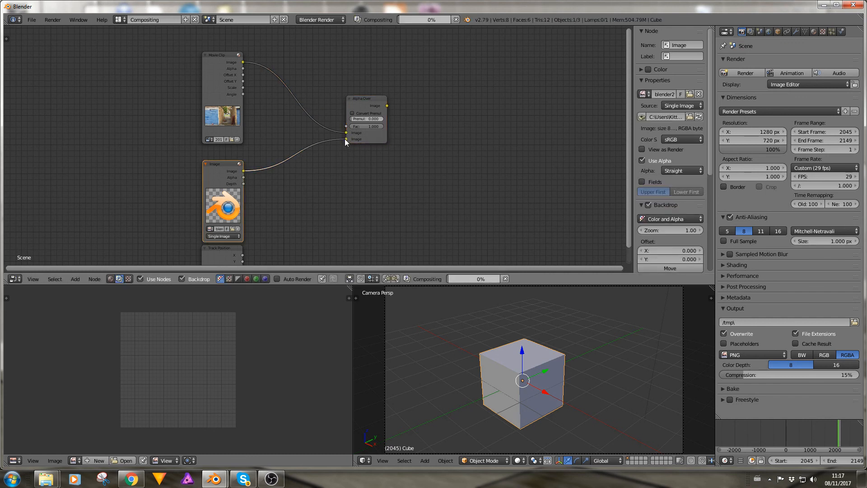
left_click(361, 100, "ctrl+shift")
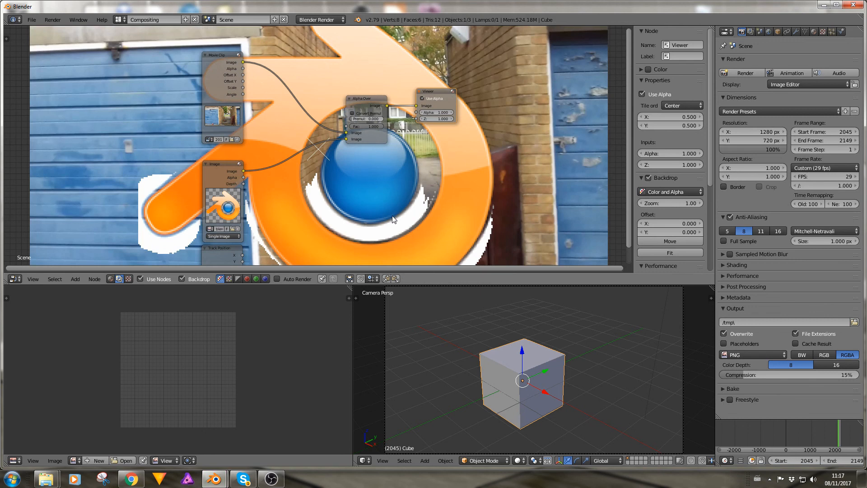
Spread out the node tree by moving the Viewer node far to the right and shifting Alpha Over slightly toward it
left_click_drag(446, 94, 620, 94)
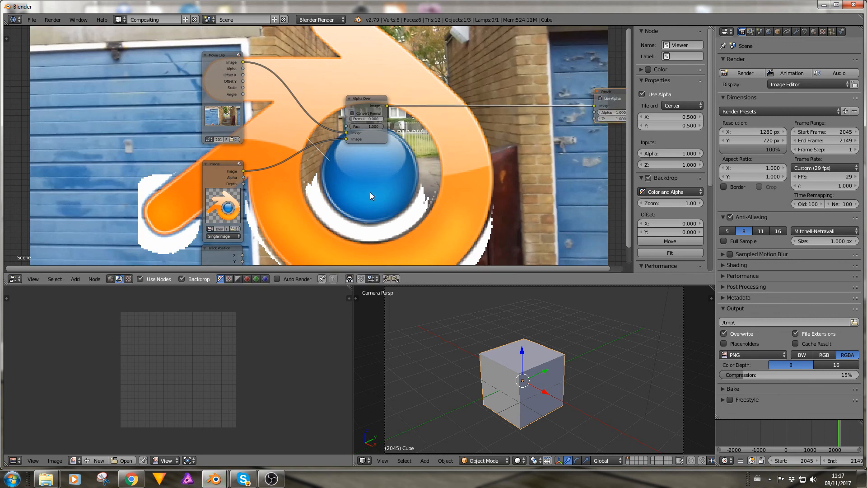
scroll(362, 209, "down", 1)
scroll(362, 210, "down", 3)
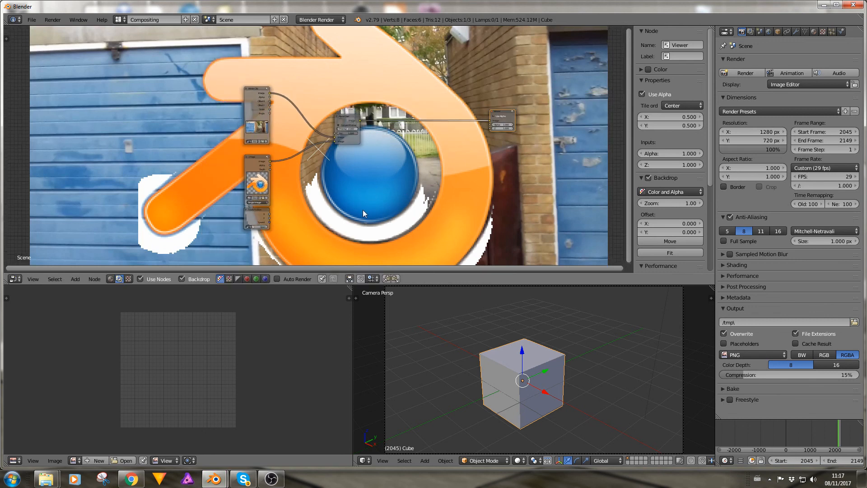
scroll(365, 210, "up", 2)
scroll(370, 207, "up", 1)
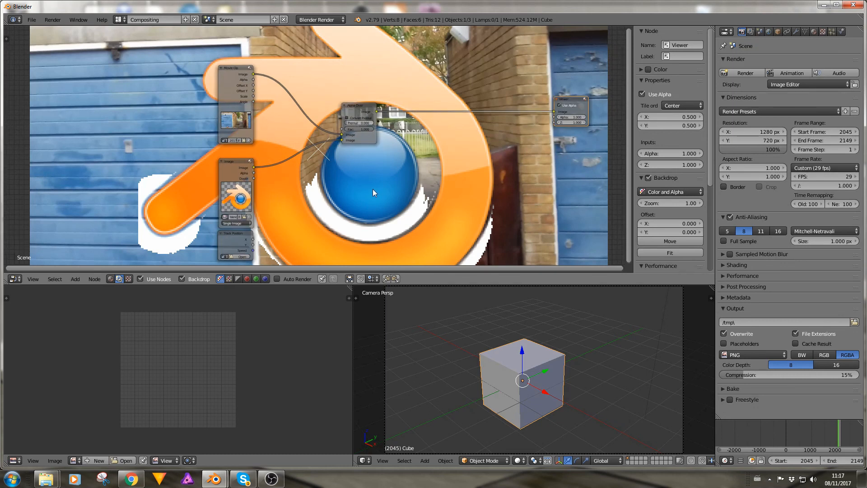
left_click_drag(361, 111, 402, 98)
scroll(387, 172, "down", 2)
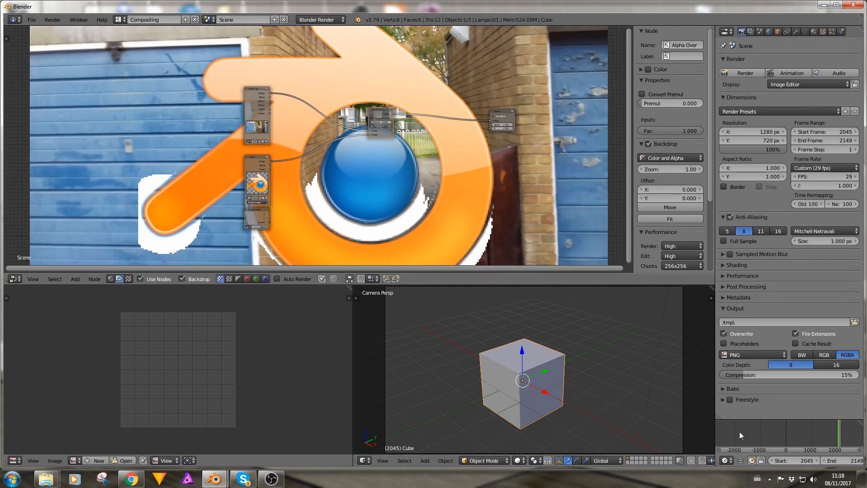
Play the animation briefly, stop it, and step forward frame by frame to check the logo over the moving footage
key("alt+a")
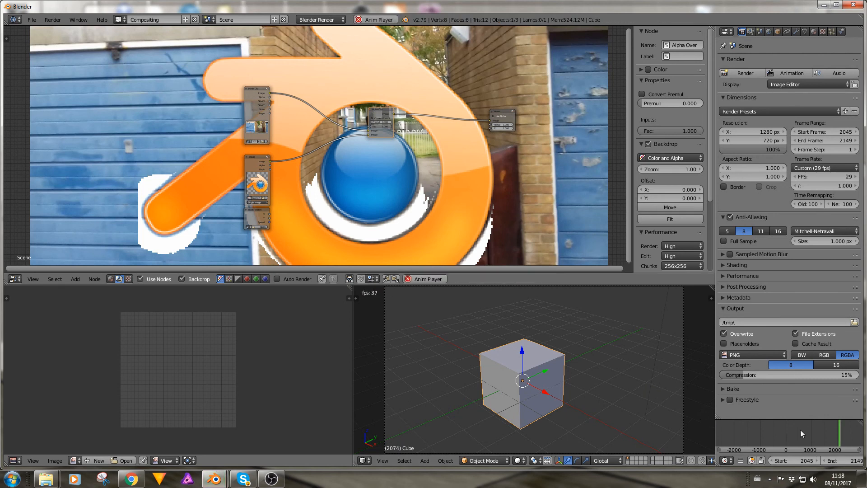
key("alt+a")
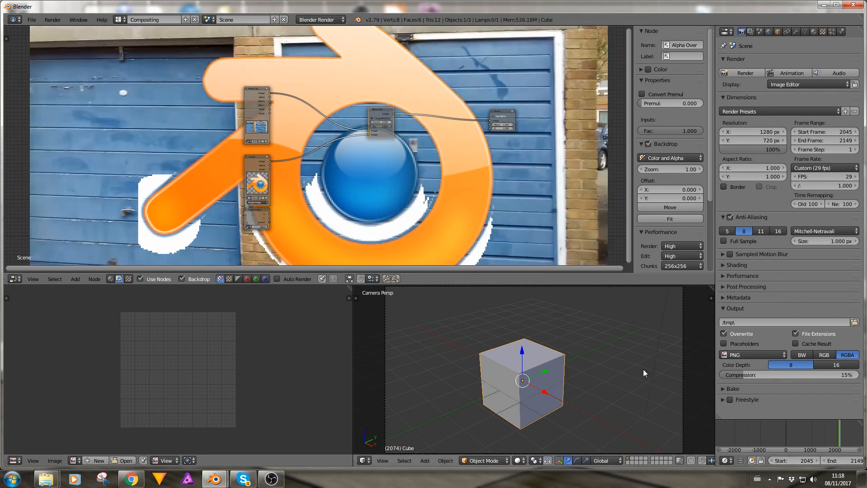
scroll(795, 456, "down", 4)
scroll(796, 456, "down", 2)
left_click(821, 461)
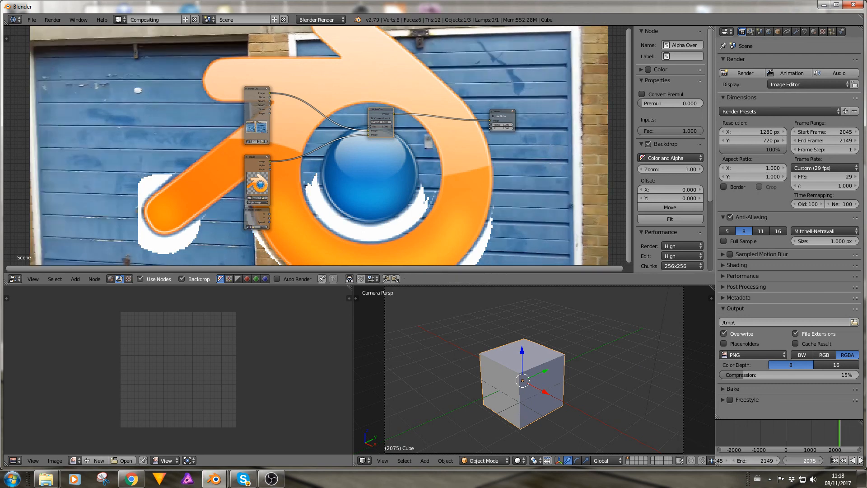
left_click(820, 460)
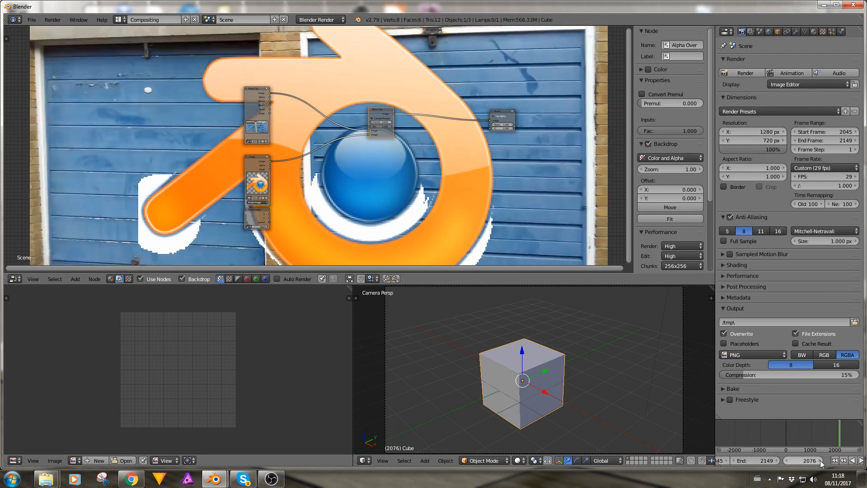
left_click(820, 461)
left_click(820, 460)
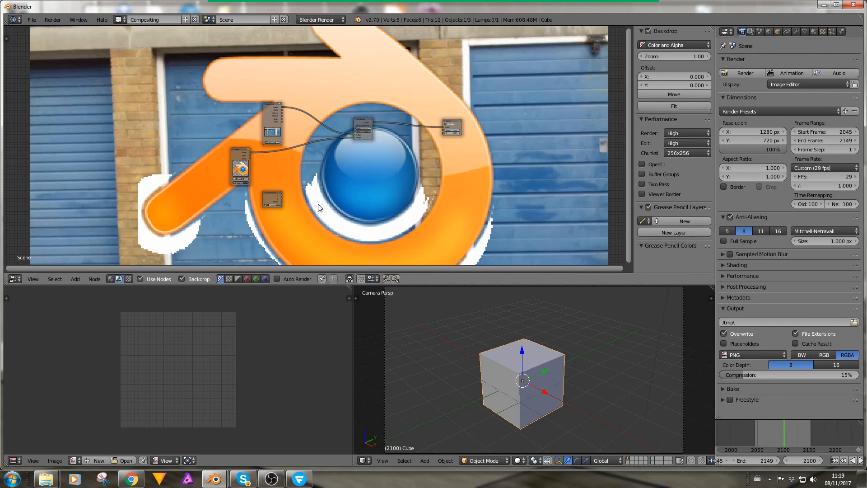
Insert a Transform node on the link between the logo's Image node and the Alpha Over node
key("shift+a")
mouse_move(317, 205)
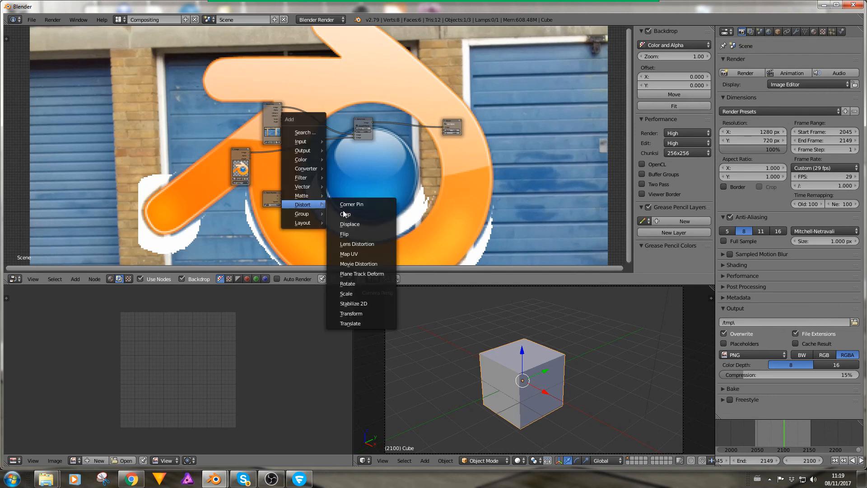
left_click(354, 314)
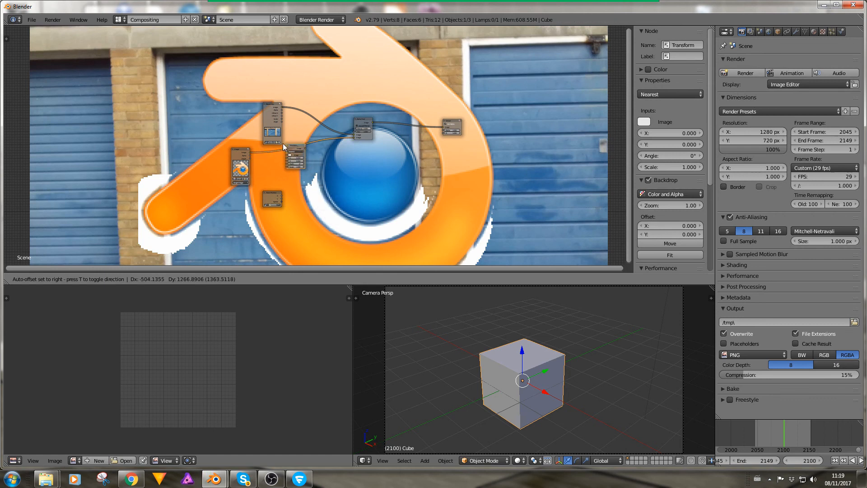
left_click(280, 147)
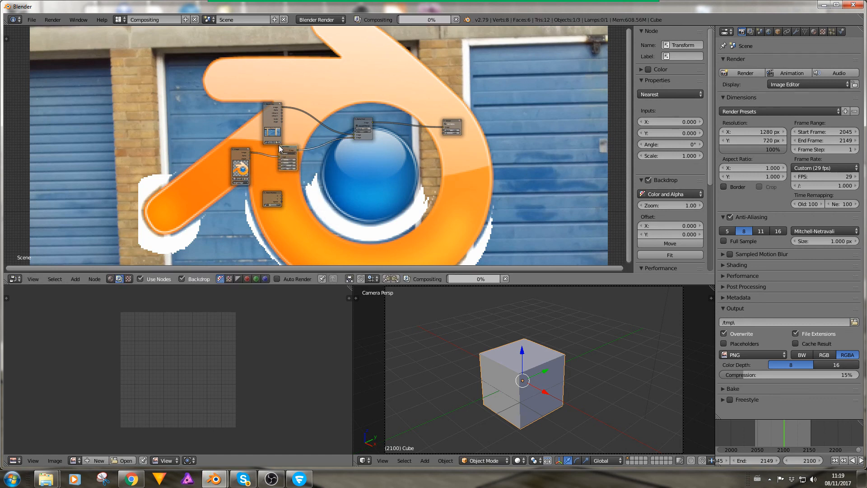
scroll(348, 200, "up", 3)
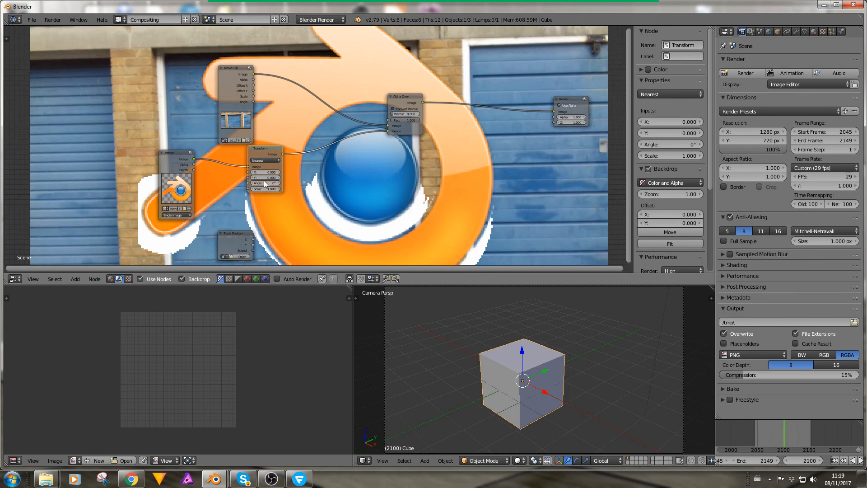
Move the Track Position node directly below the Image node and set the Transform node's scale to 0.200
left_click_drag(229, 237, 174, 230)
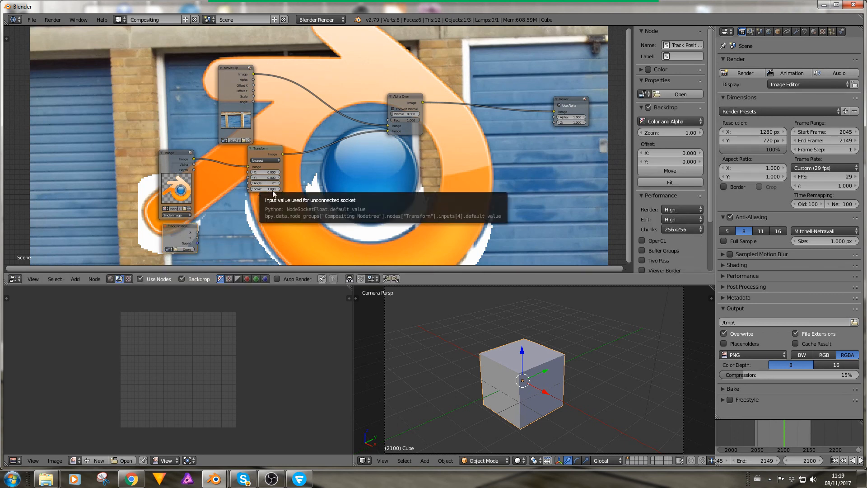
left_click_drag(272, 189, 247, 189)
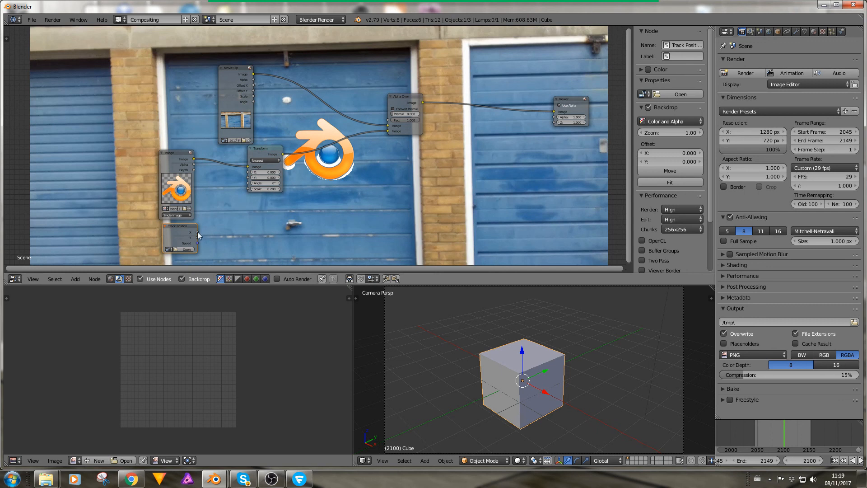
Link the Track Position node's X and Y outputs to the Transform node's X and Y inputs, and assign it the clip 20171102_124846.mp4
left_click_drag(197, 232, 249, 172)
left_click_drag(197, 237, 247, 179)
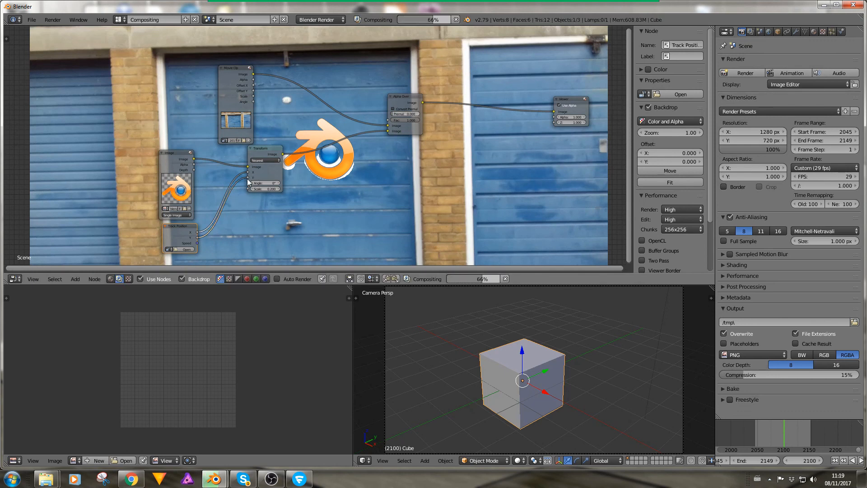
middle_click_drag(262, 246, 310, 227)
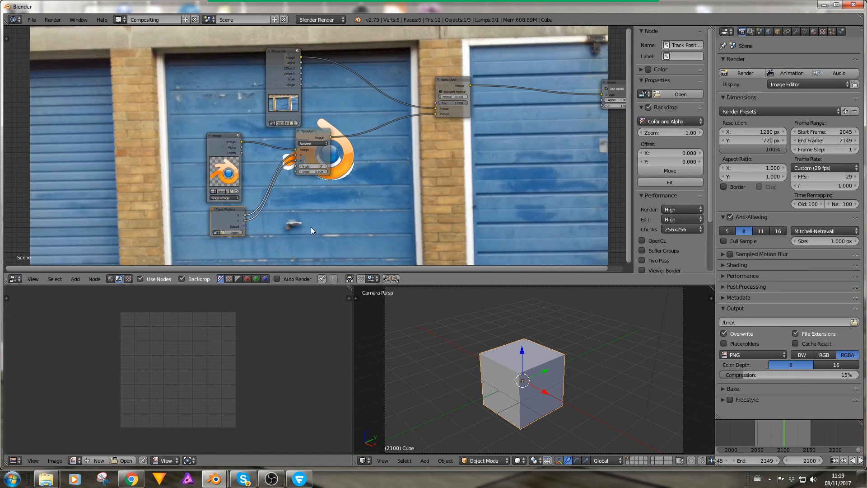
scroll(240, 240, "up", 3)
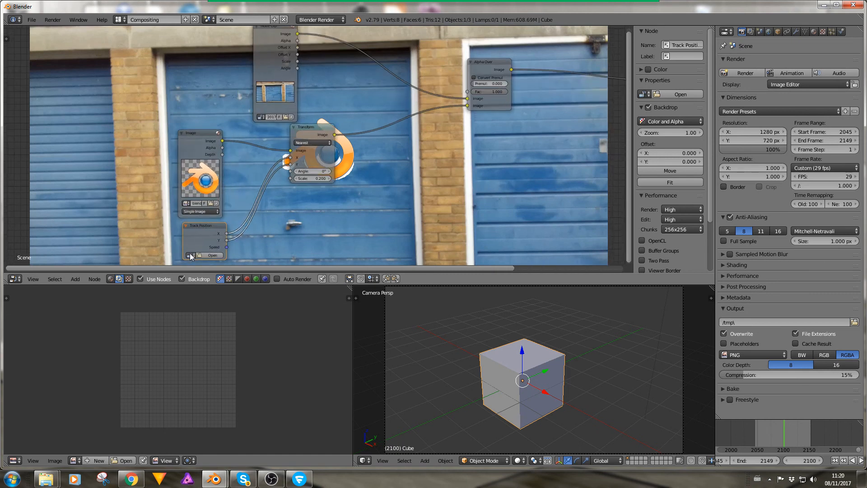
left_click(190, 255)
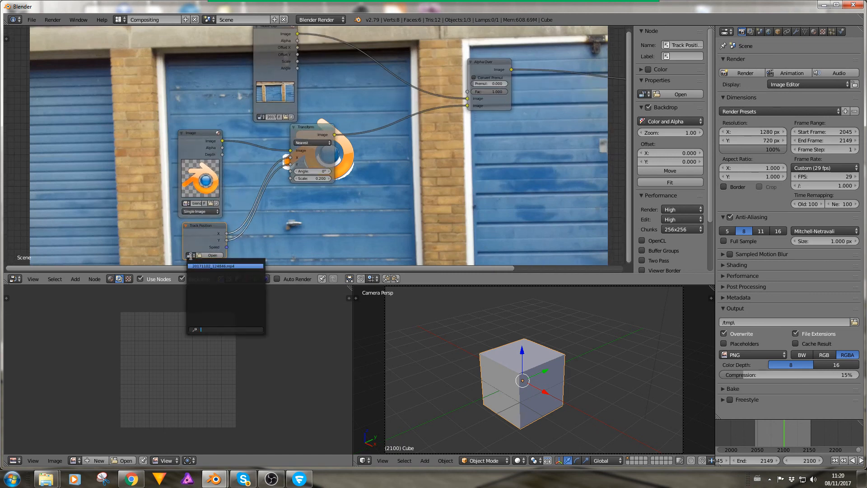
left_click(201, 267)
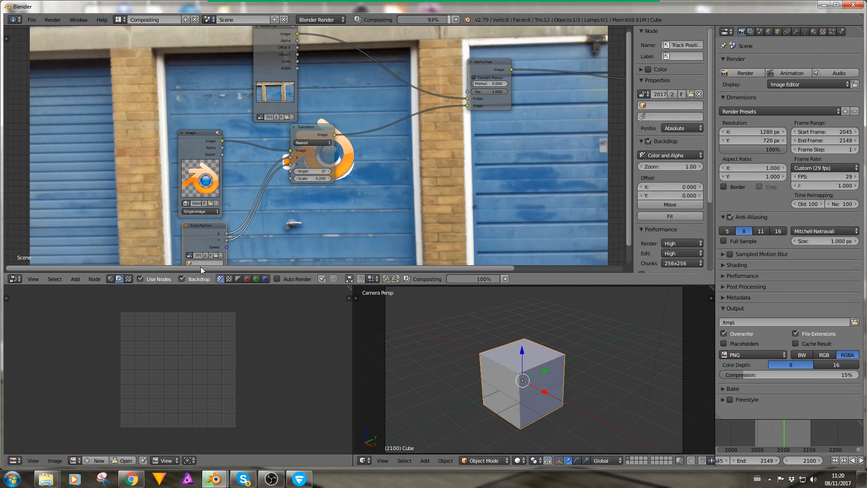
middle_click_drag(286, 254, 300, 197)
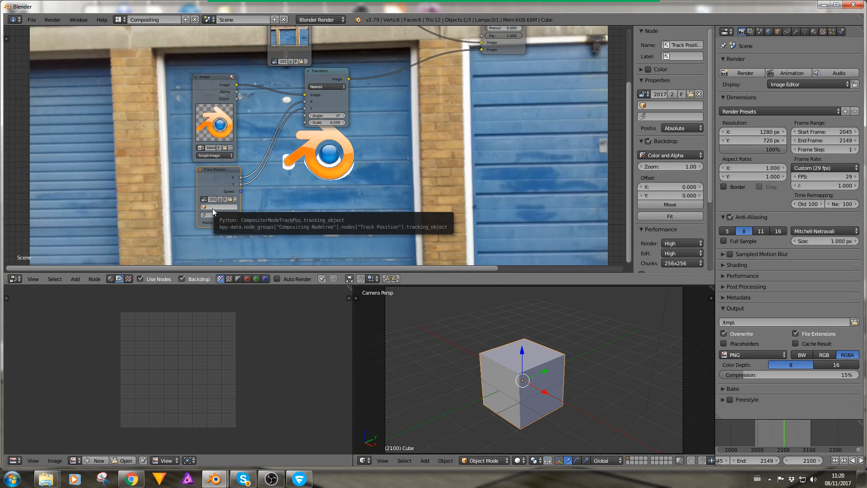
Look up the clip's tracking object in the Motion Tracking layout and set the Track Position node's object to Camera in the Compositing layout
left_click(119, 20)
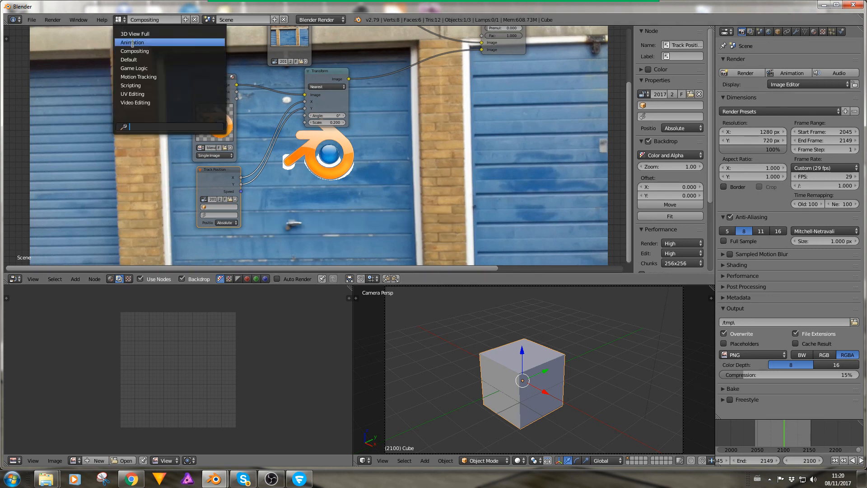
left_click(134, 77)
scroll(689, 261, "up", 8)
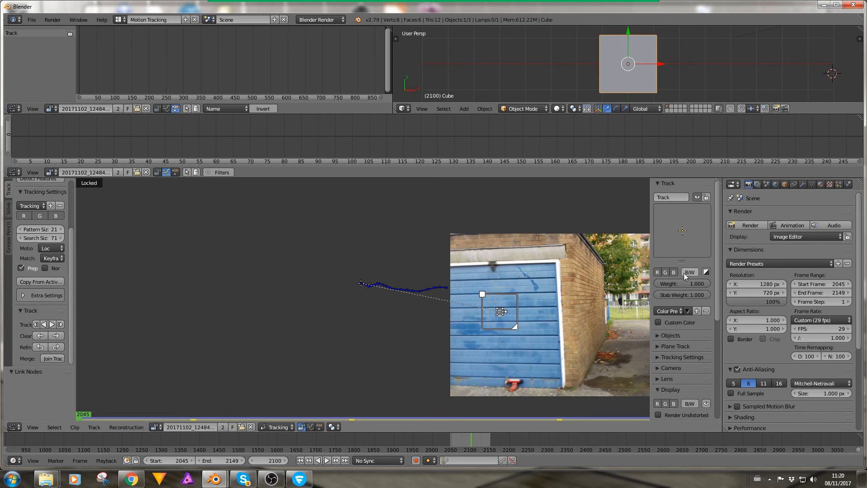
left_click(657, 336)
scroll(670, 335, "down", 3)
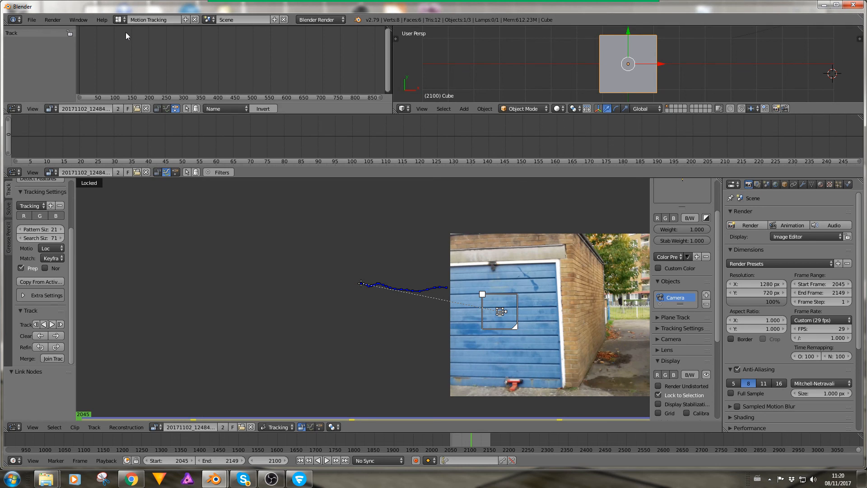
left_click(118, 20)
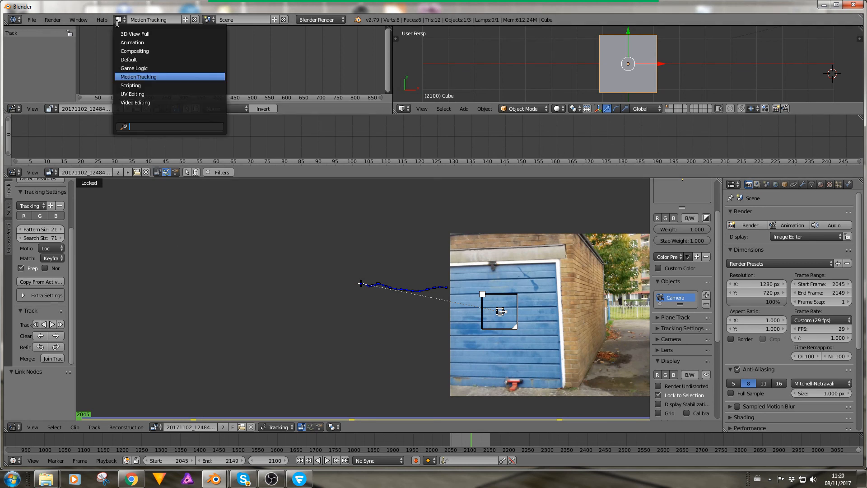
left_click(132, 52)
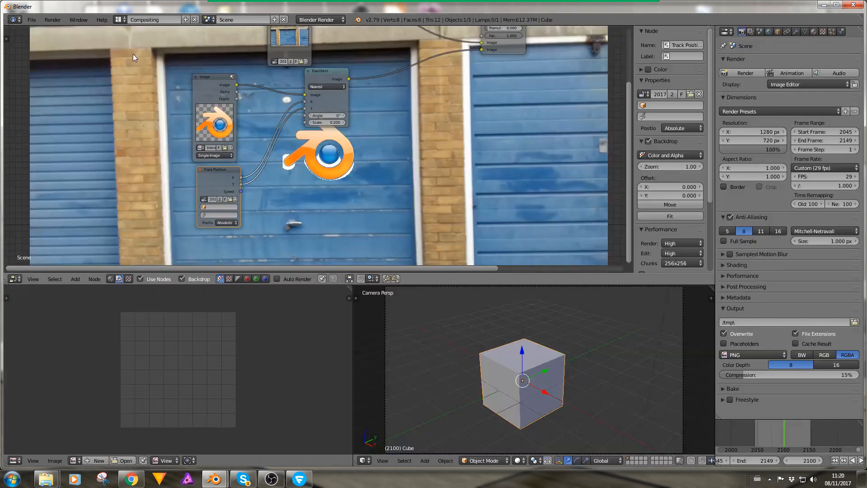
left_click(205, 207)
left_click(211, 218)
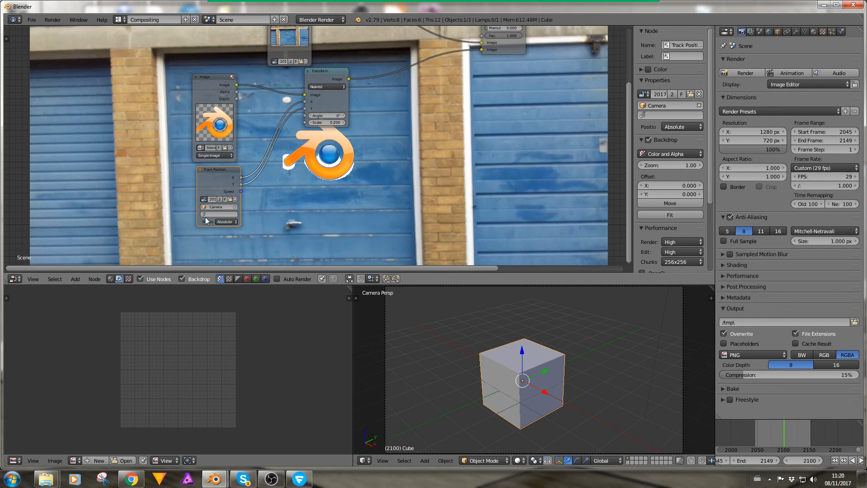
Rename the selected track to "eric the track" in the Motion Tracking layout
left_click(116, 20)
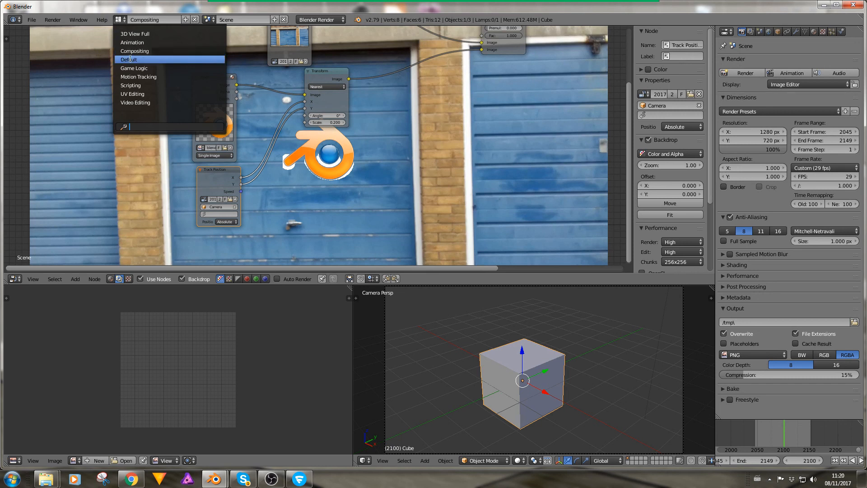
left_click(131, 77)
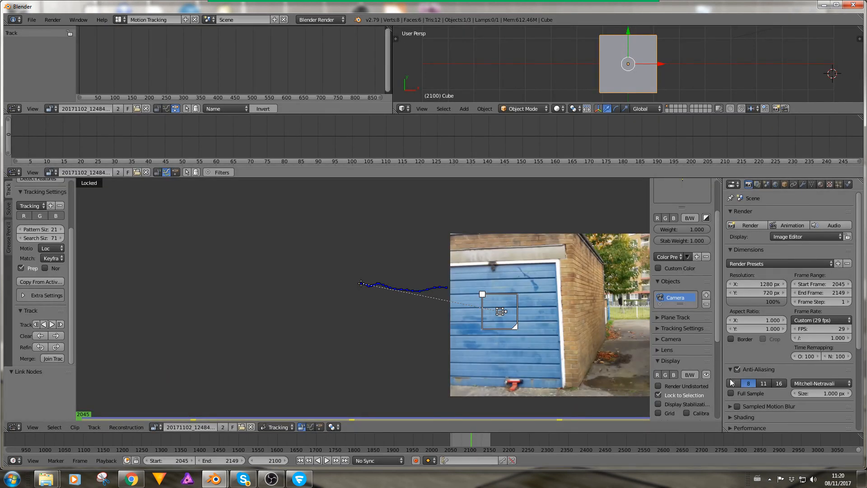
scroll(684, 329, "down", 3)
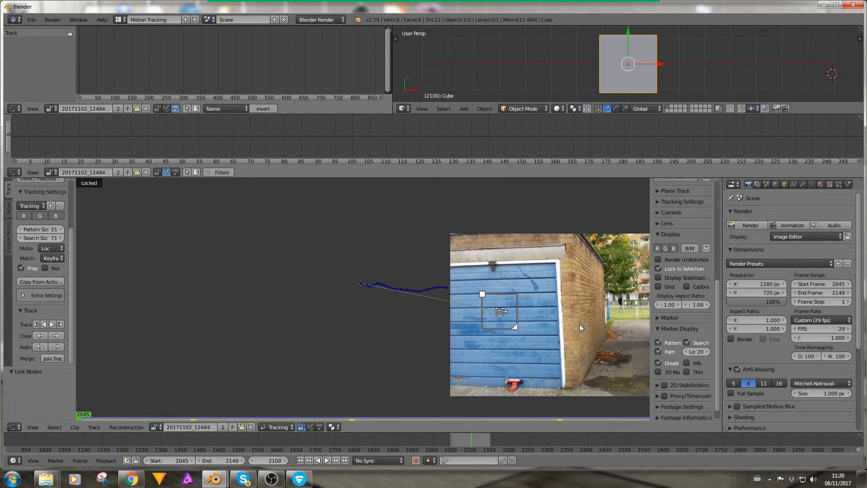
scroll(704, 343, "down", 1)
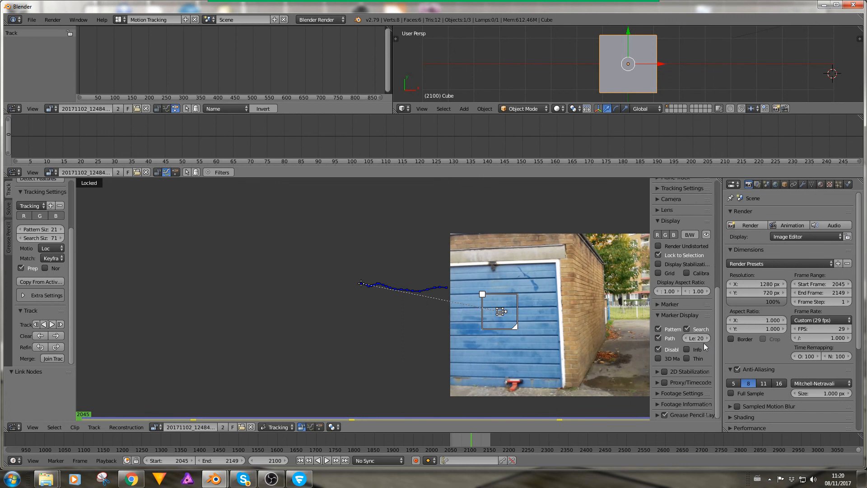
scroll(679, 368, "up", 2)
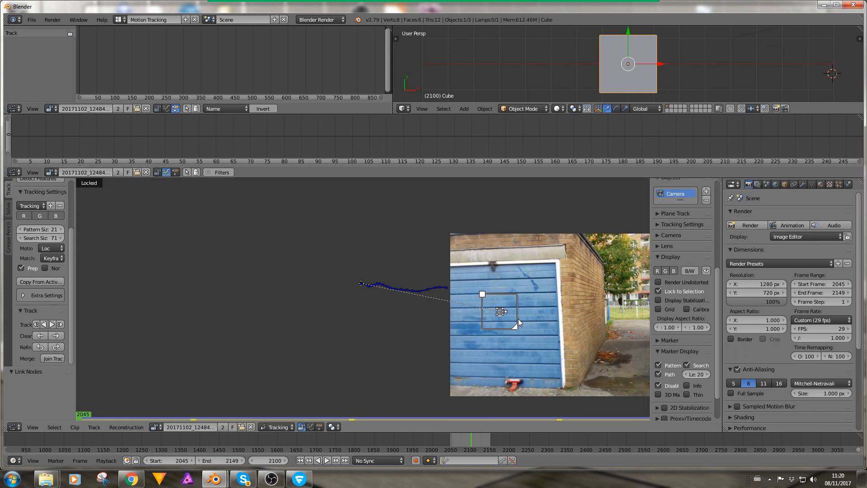
scroll(674, 279, "up", 6)
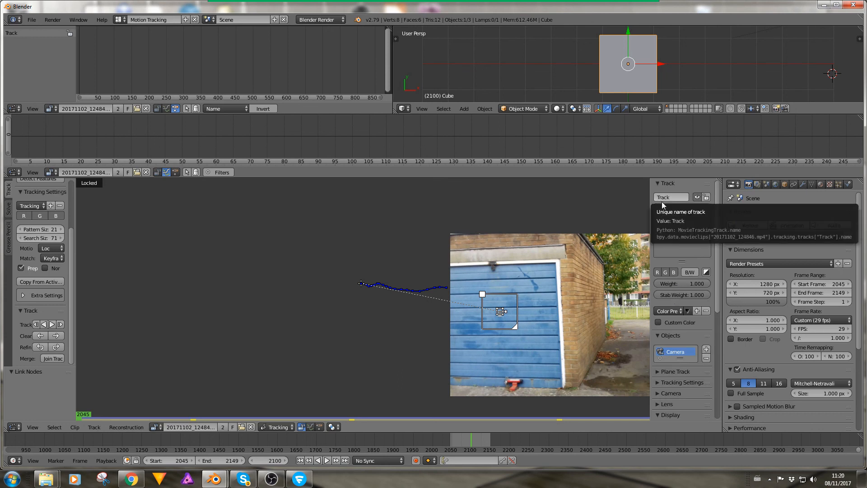
left_click(663, 201)
type("eric t")
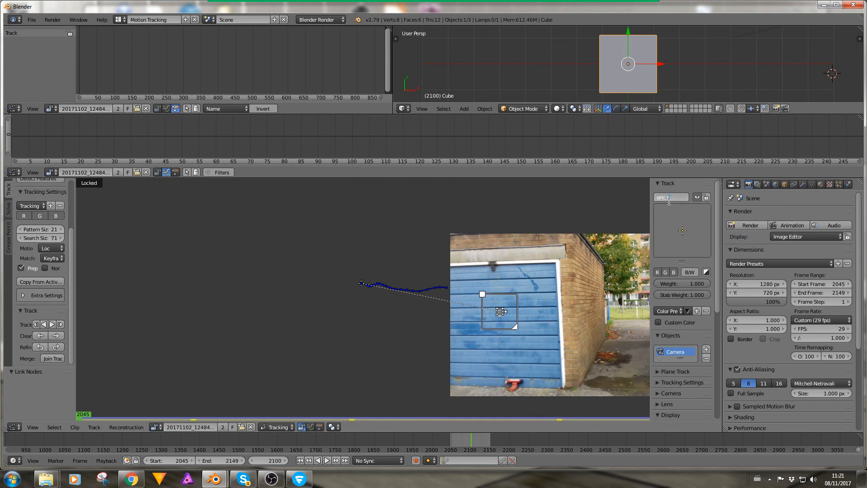
type("he track")
key("Return")
Return to the Compositing layout and assign "eric the track" to the Track Position node
left_click(118, 20)
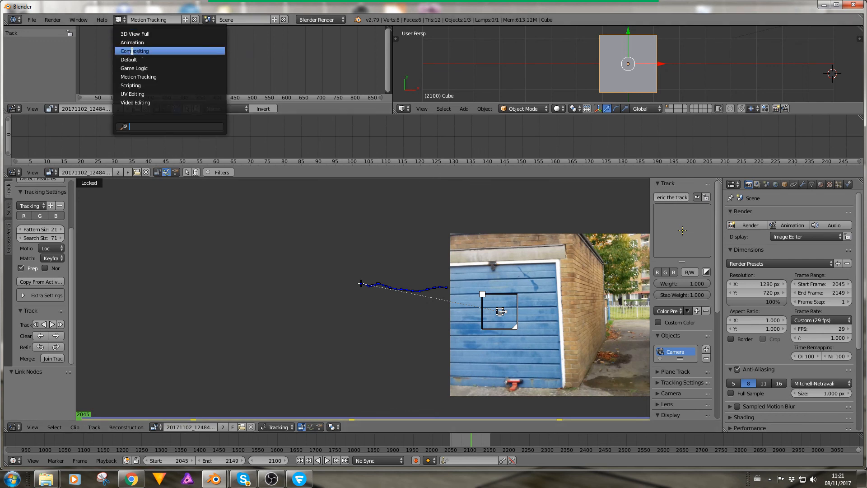
left_click(132, 51)
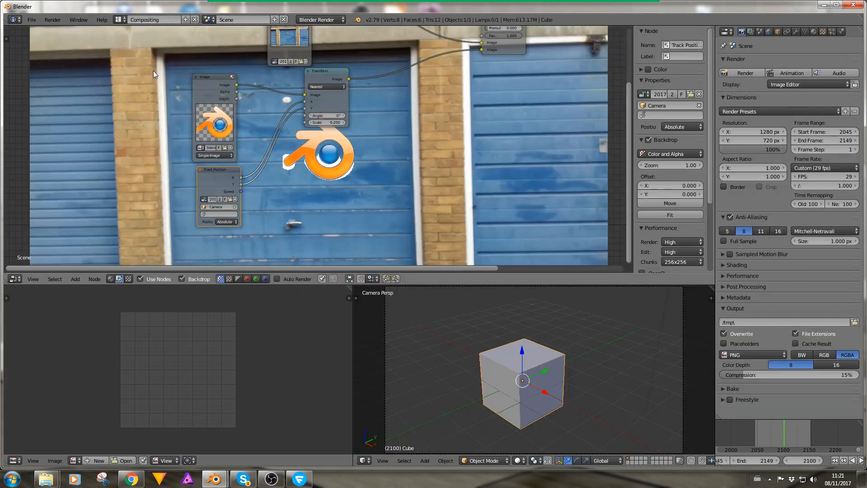
left_click(207, 214)
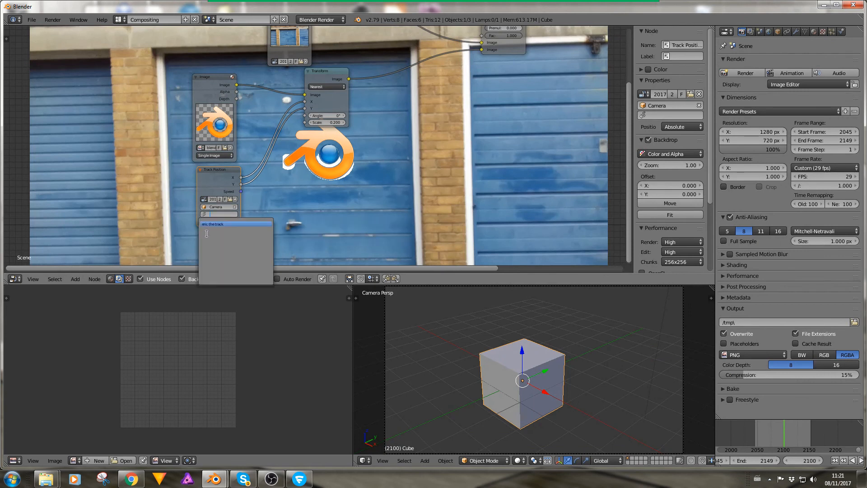
left_click(209, 225)
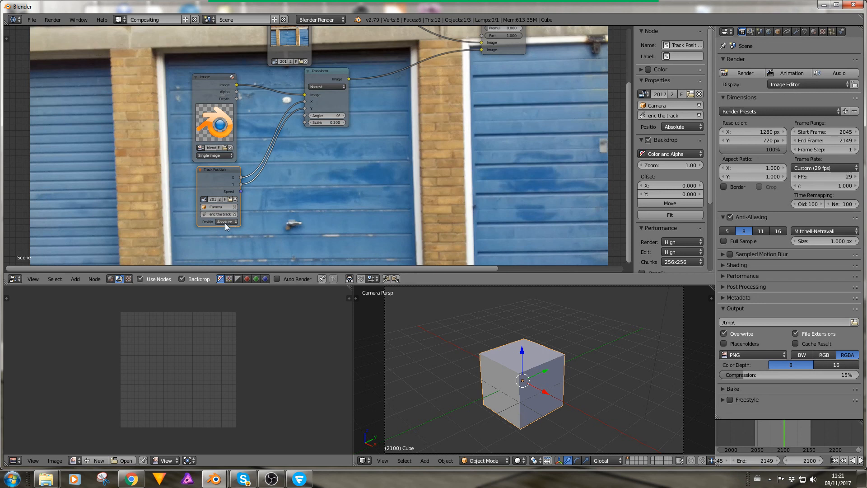
Try the Relative Frame position mode on the Track Position node and switch it to Absolute Frame
scroll(209, 230, "up", 2)
middle_click_drag(210, 233, 373, 176)
scroll(383, 218, "up", 6)
middle_click_drag(378, 223, 389, 192)
scroll(384, 213, "up", 2)
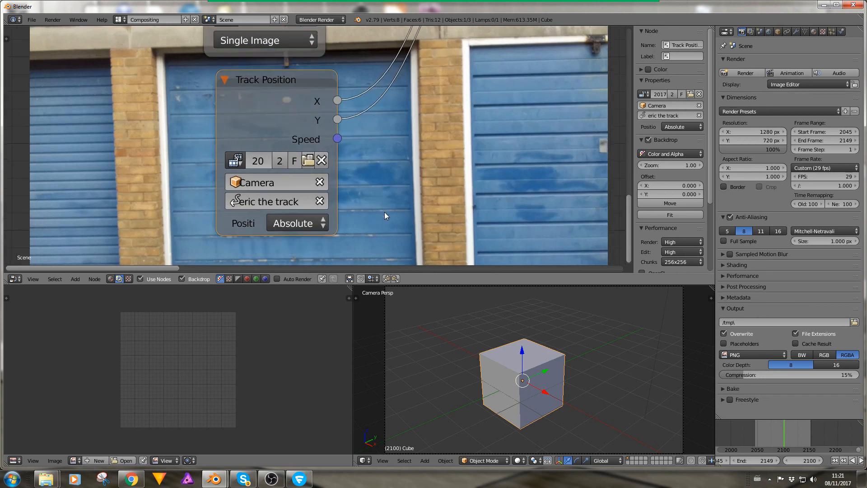
left_click(291, 224)
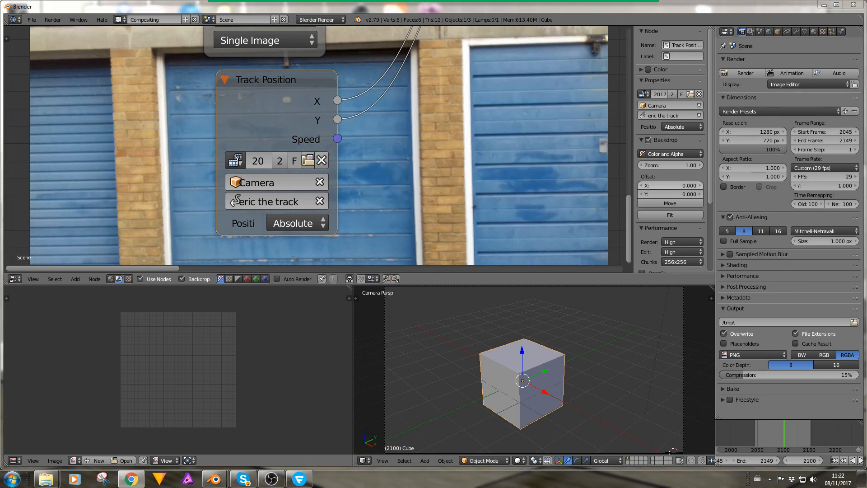
left_click(301, 225)
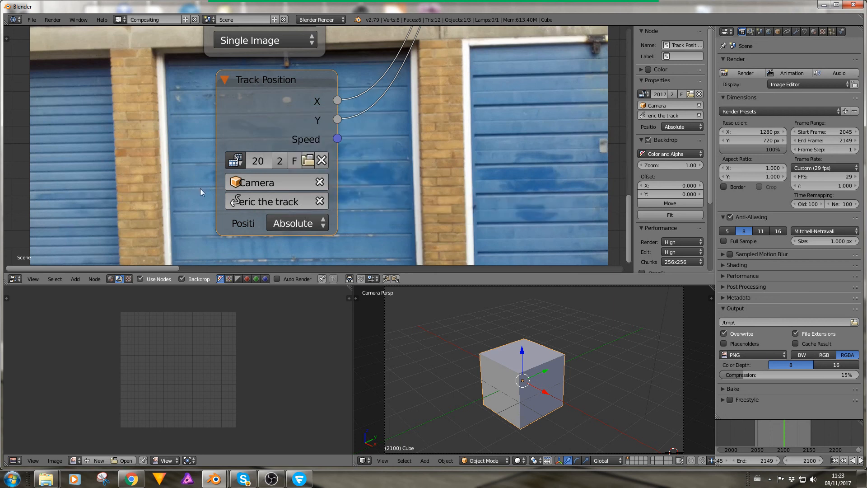
left_click(277, 224)
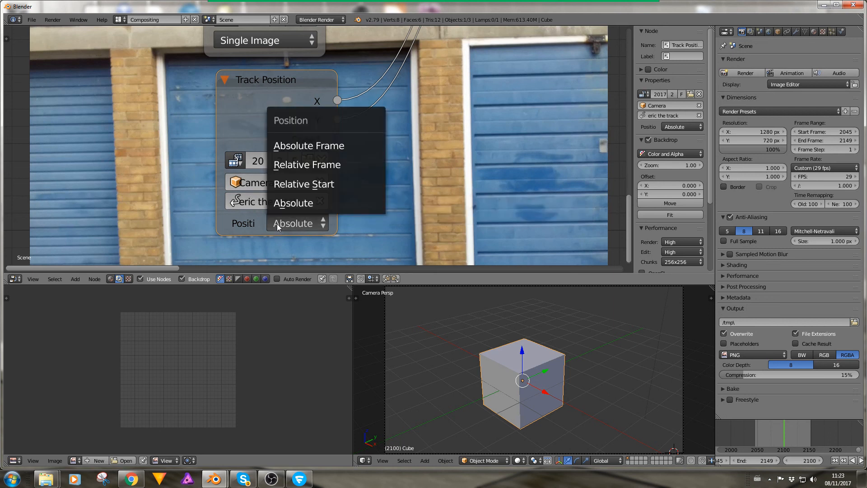
left_click(288, 167)
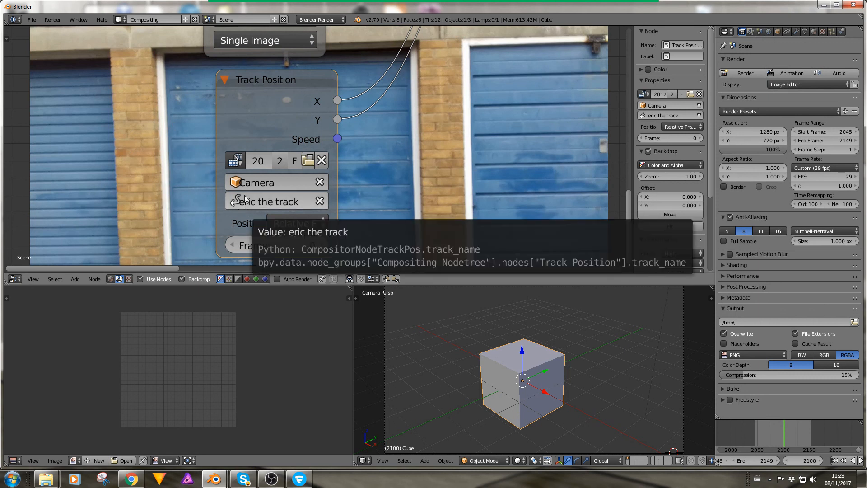
left_click(303, 223)
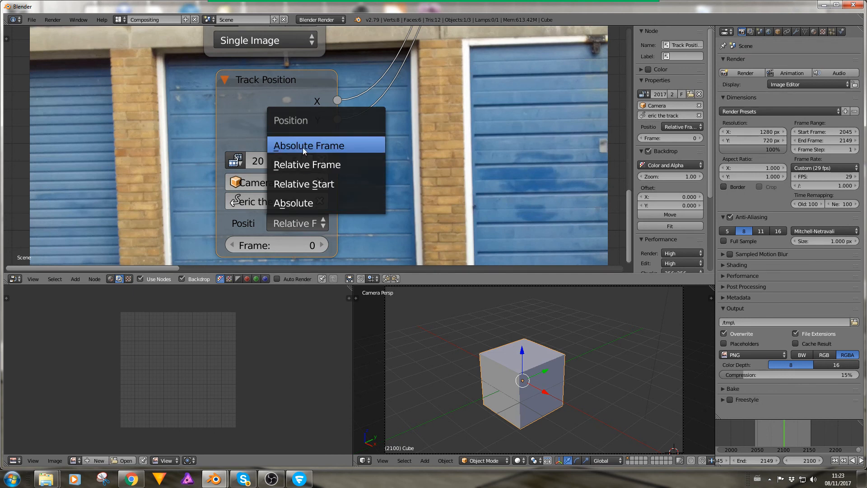
left_click(303, 147)
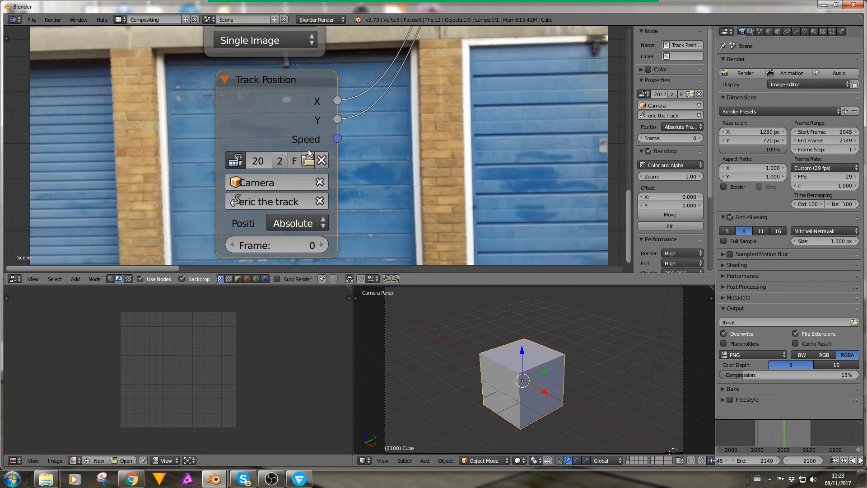
Move the Track Position node away from the Image node and disconnect its X and Y links from the Transform node
left_click_drag(261, 81, 462, 84)
scroll(354, 194, "down", 5)
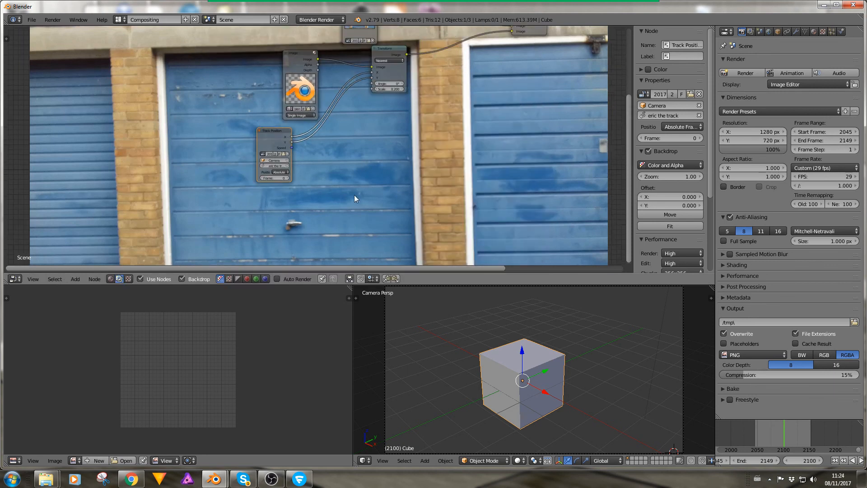
left_click_drag(269, 141, 157, 186)
left_click_drag(371, 77, 350, 131)
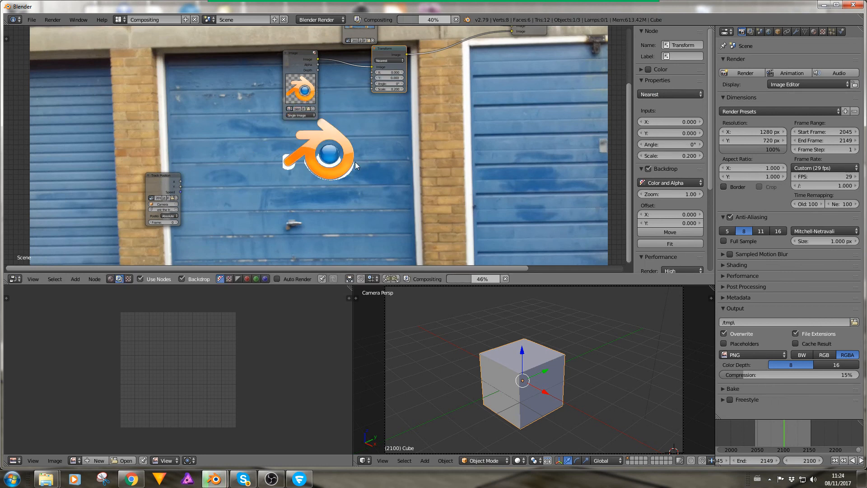
Shrink the backdrop to a zoom of 0.58 and place the Track Position node to the lower left of the logo's Image node
scroll(395, 202, "down", 2)
middle_click_drag(409, 202, 443, 197)
left_click_drag(230, 177, 340, 172)
scroll(248, 181, "up", 4)
key("v")
key("v")
key("v")
middle_click_drag(341, 172, 283, 251)
left_click_drag(281, 251, 223, 126)
middle_click_drag(223, 126, 226, 187)
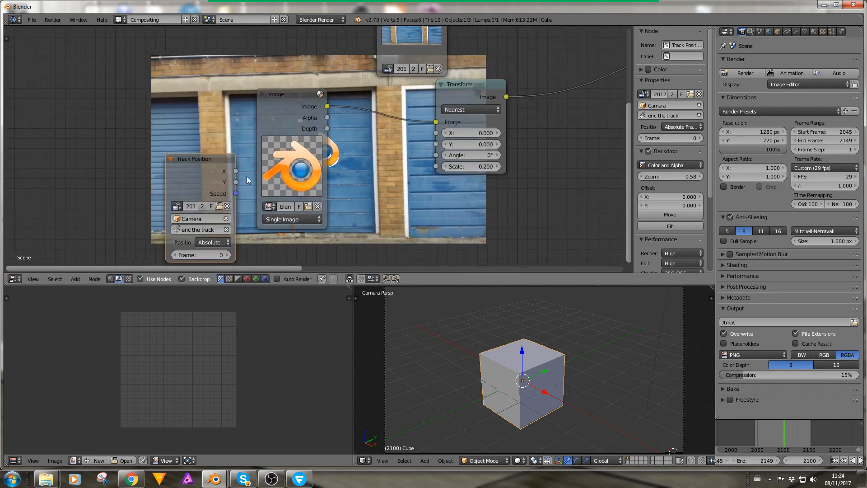
Reconnect the Track Position node's X and Y outputs to the X and Y inputs of the Transform node
left_click_drag(236, 171, 439, 135)
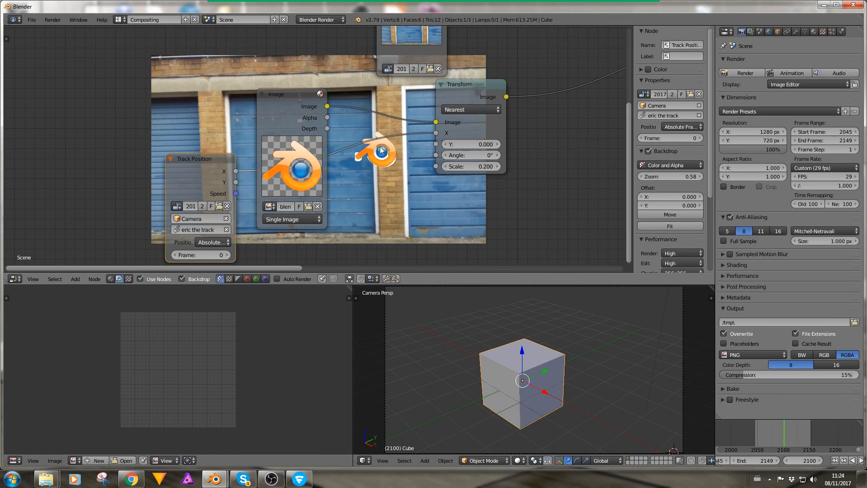
left_click_drag(236, 182, 430, 144)
middle_click_drag(413, 139, 522, 148)
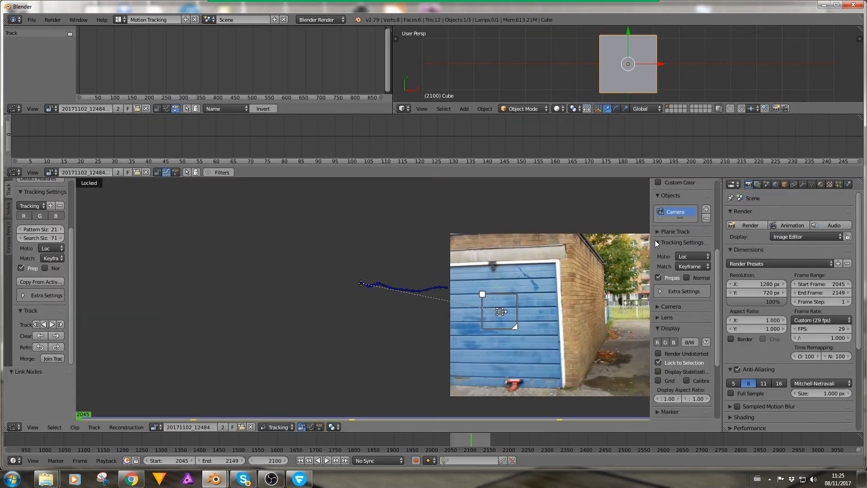
Expand the Marker settings of the clip's selected track to examine its position and offset values
left_click(657, 231)
left_click(657, 232)
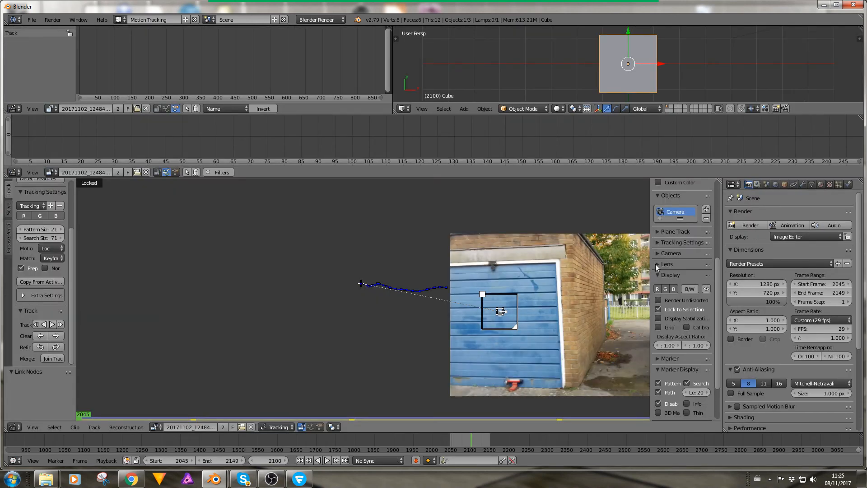
scroll(659, 280, "down", 3)
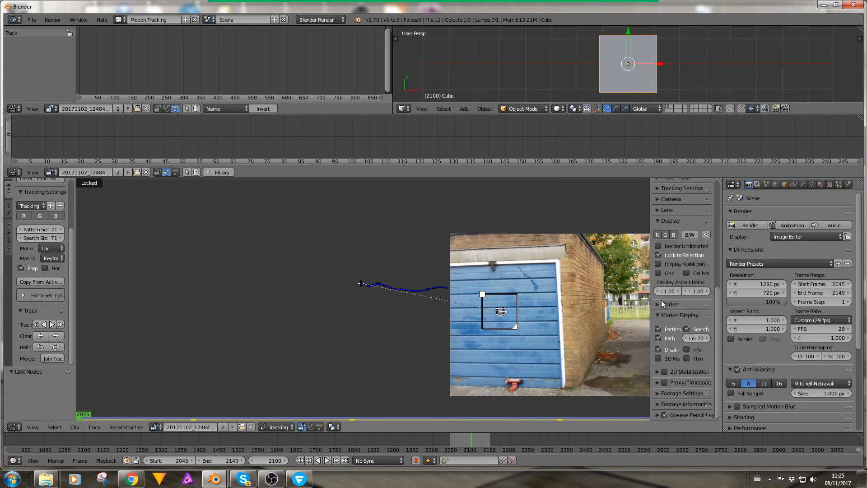
left_click(657, 304)
scroll(686, 315, "down", 5)
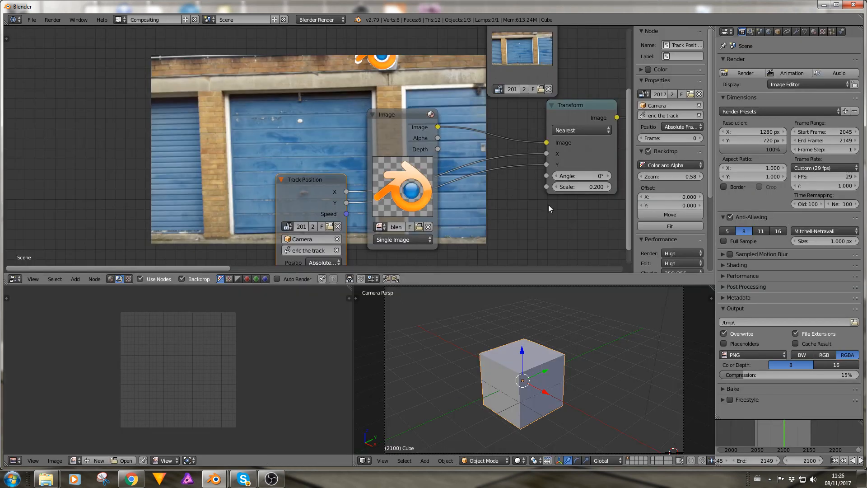
Insert a Translate node between the Transform and Alpha Over nodes and lower its X offset to -109.8
middle_click_drag(548, 204, 220, 272)
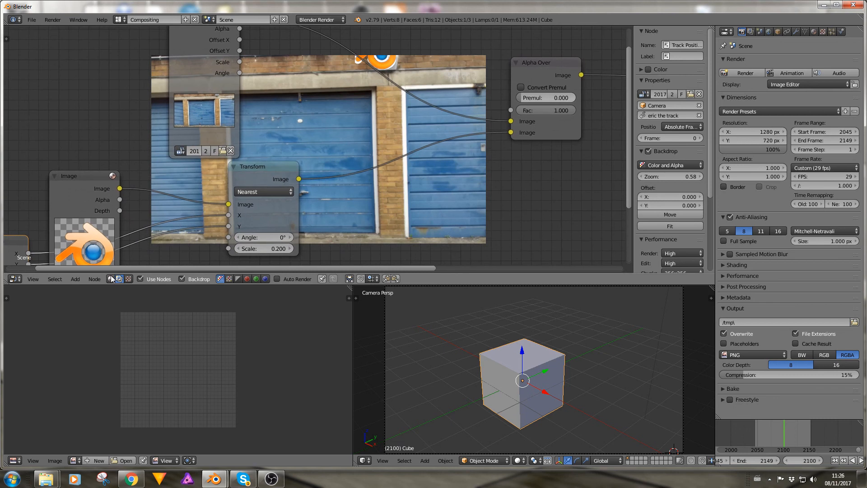
left_click(76, 279)
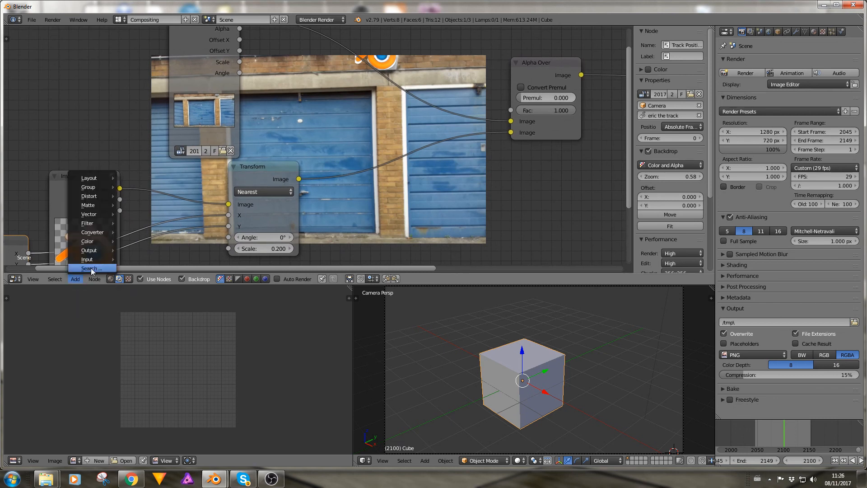
mouse_move(94, 198)
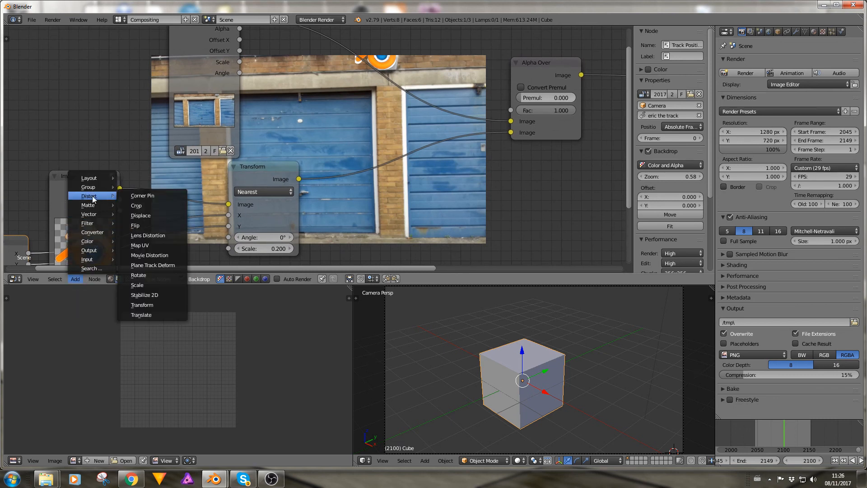
left_click(139, 313)
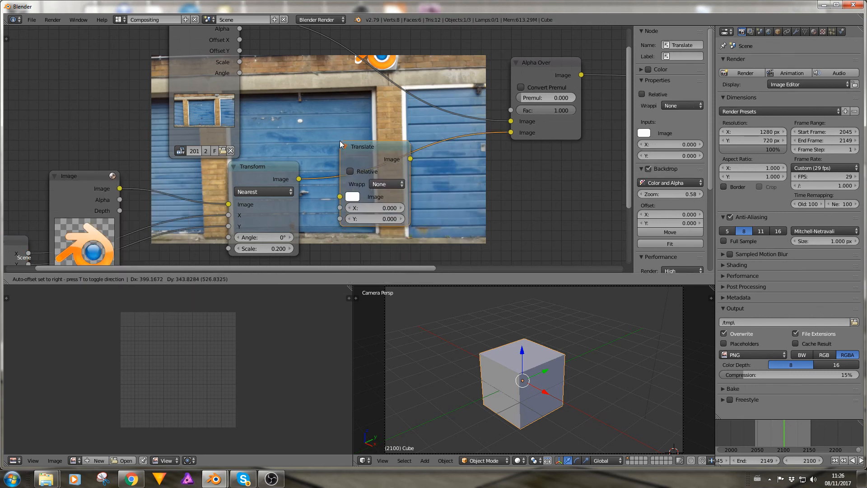
left_click(339, 140)
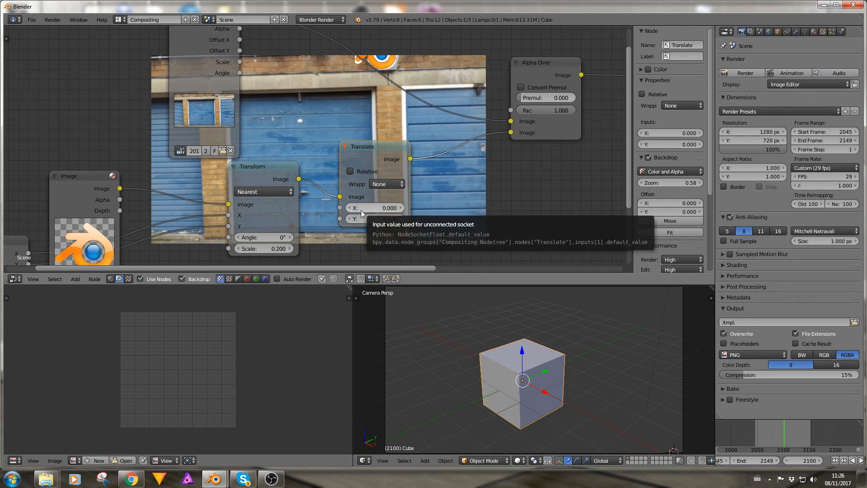
left_click_drag(378, 208, 334, 208)
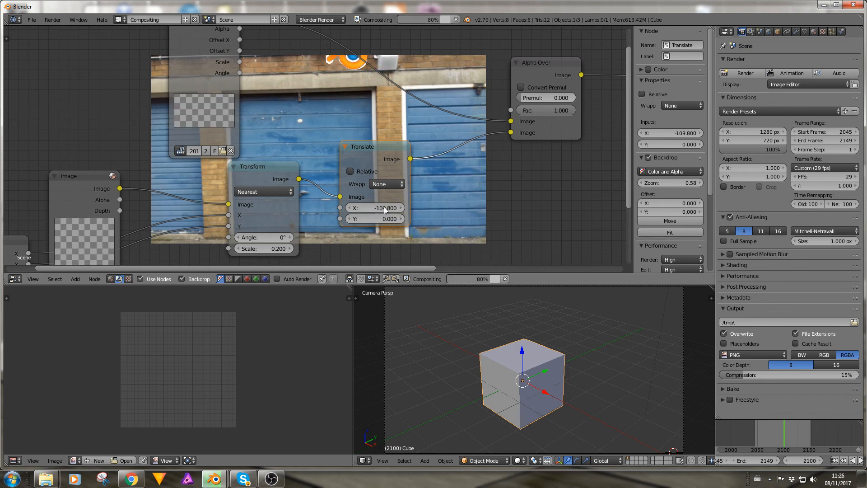
left_click(374, 208)
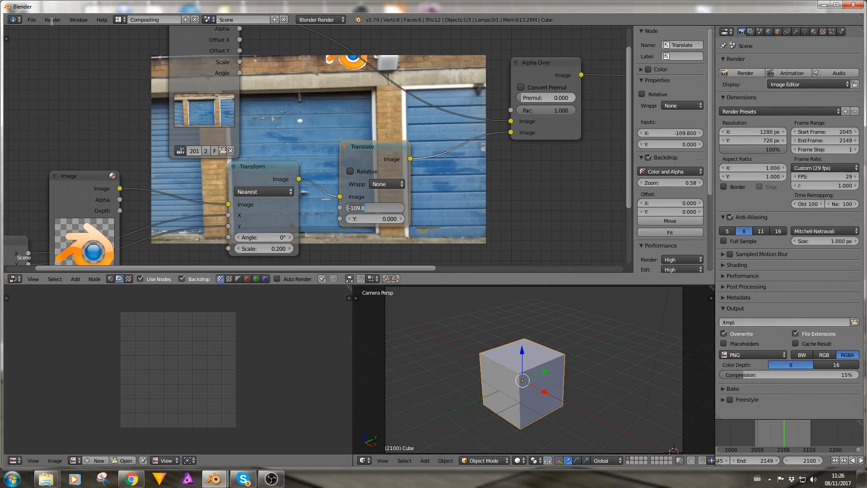
Check the marker's position values in the Motion Tracking layout and return to the Compositing layout
left_click(118, 20)
left_click(118, 19)
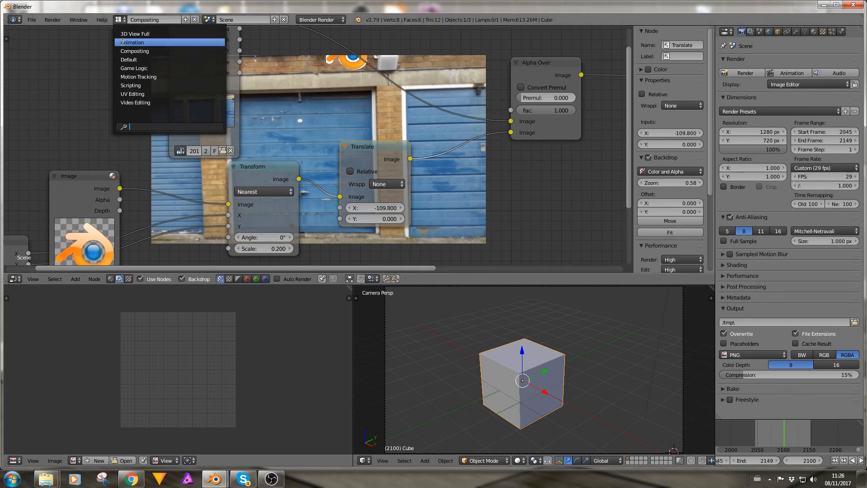
left_click(130, 77)
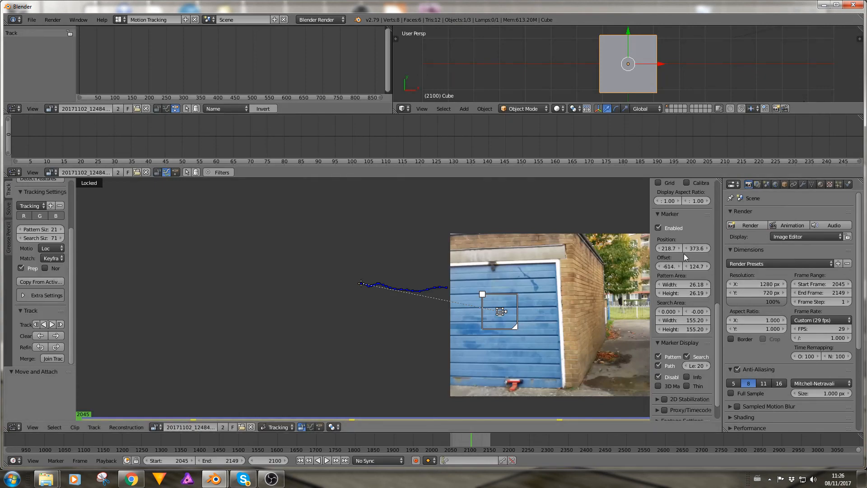
left_click(117, 20)
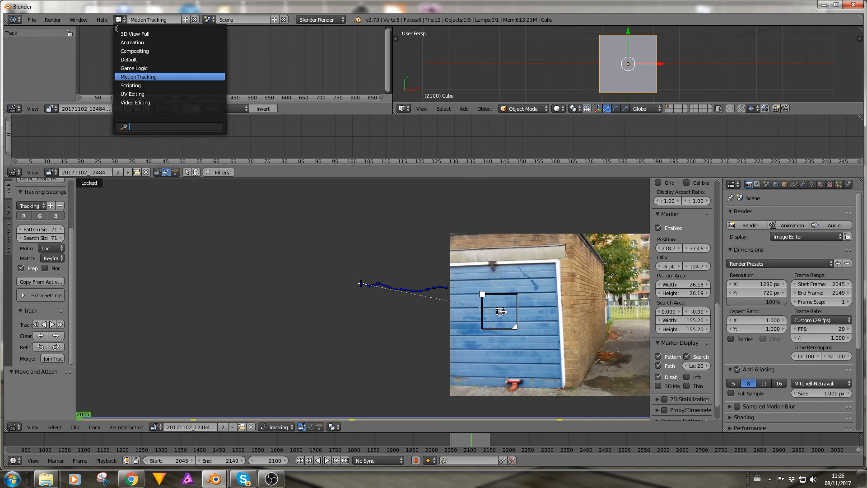
left_click(124, 52)
Set the Translate node's X to -218 and its Y to -373
left_click(367, 208)
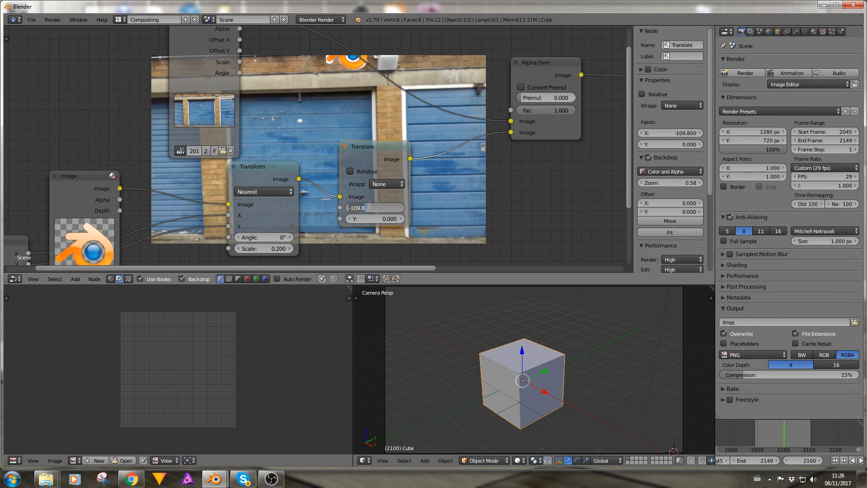
type("218")
key("Return")
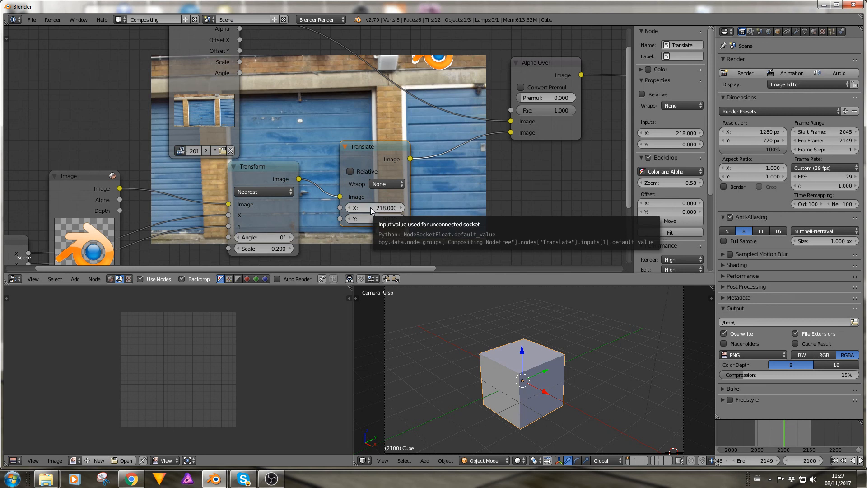
key("minus")
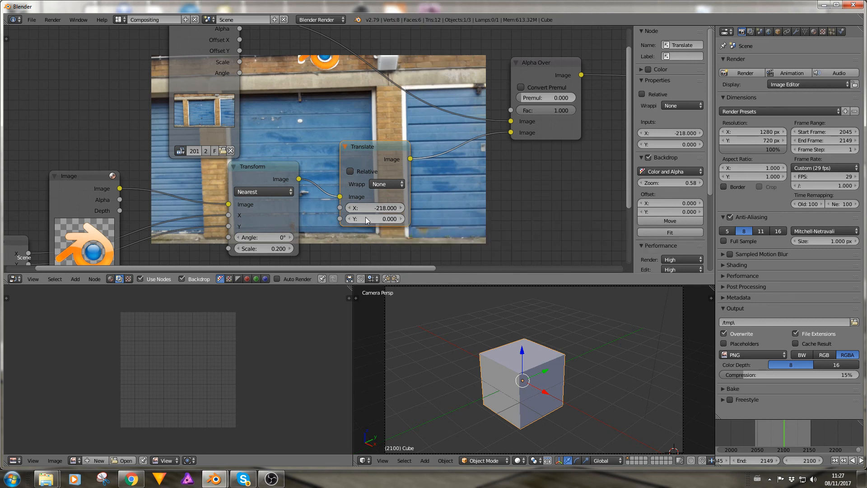
left_click(373, 219)
type("373")
key("Return")
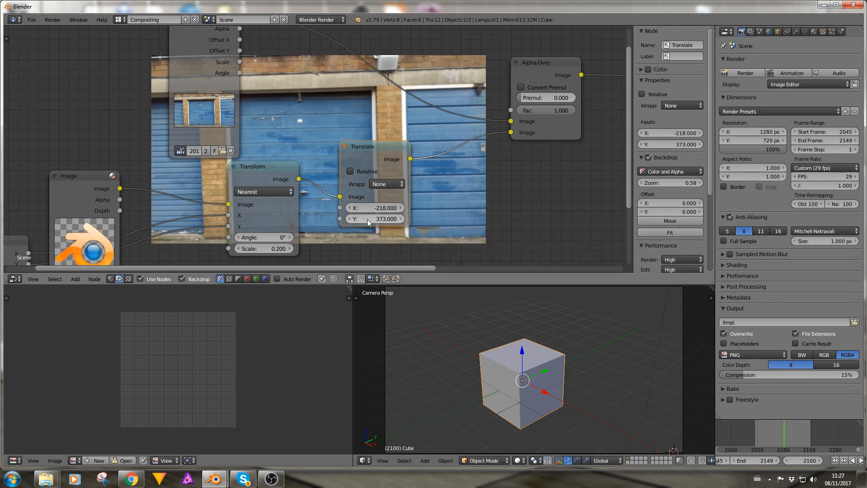
key("minus")
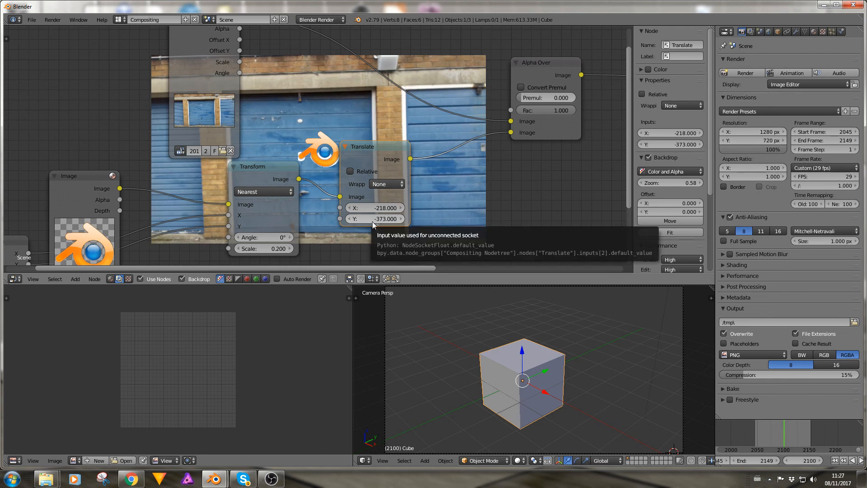
Fine-tune the logo's placement by adjusting the Translate node to X -292.3 and Y -389.5
left_click_drag(371, 220, 366, 221)
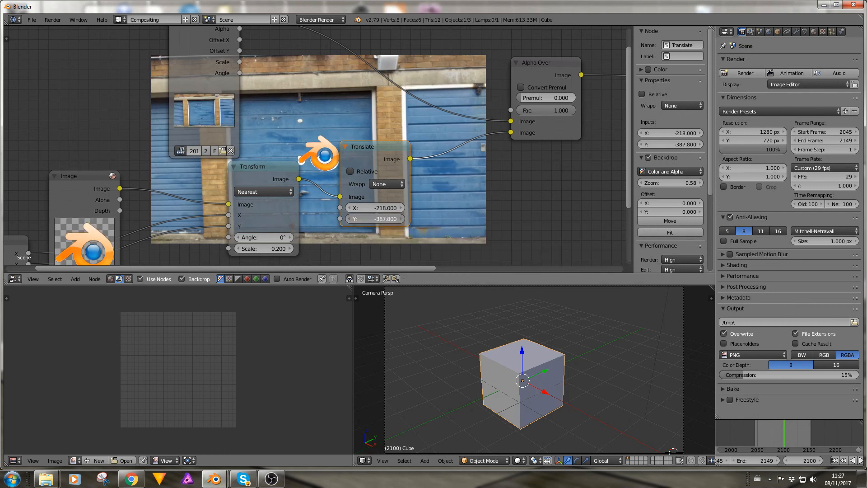
left_click_drag(371, 220, 335, 208)
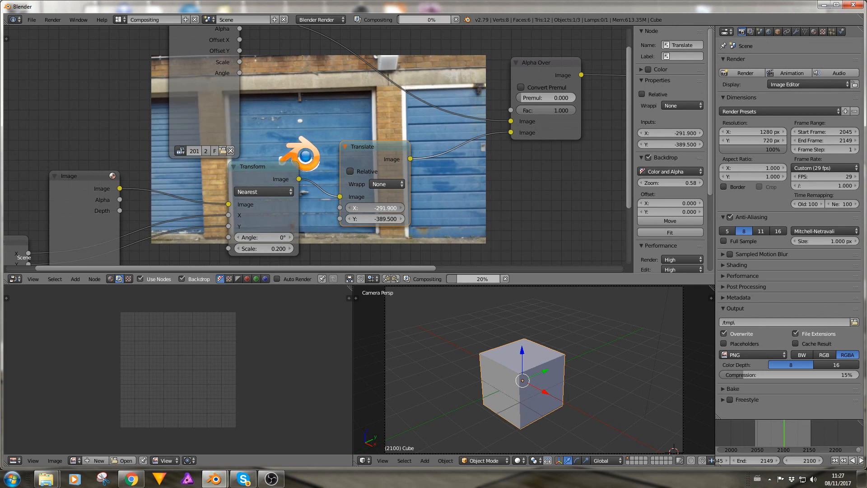
left_click_drag(385, 209, 385, 208)
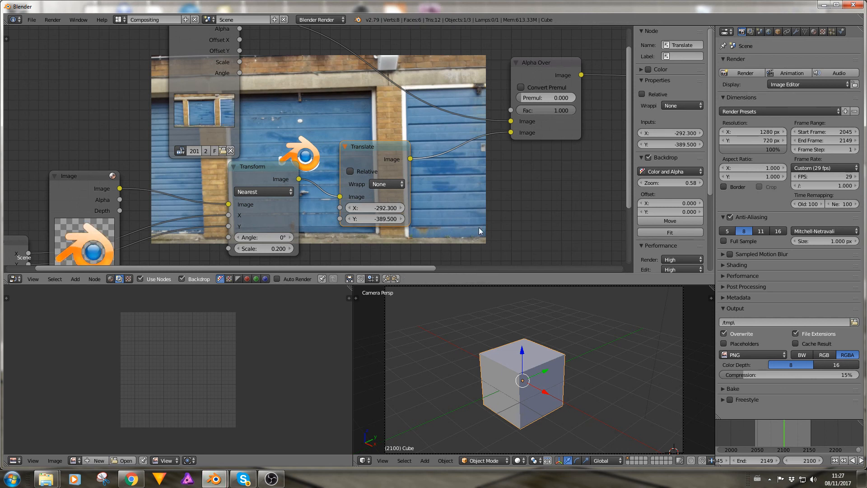
Step forward to frame 2103 and back to frame 2100 to check whether the logo follows the garage door
scroll(478, 226, "down", 4)
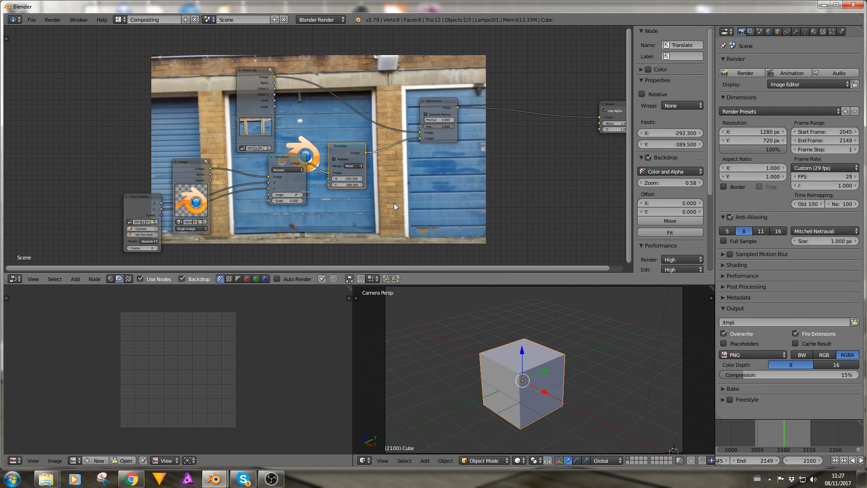
left_click(820, 460)
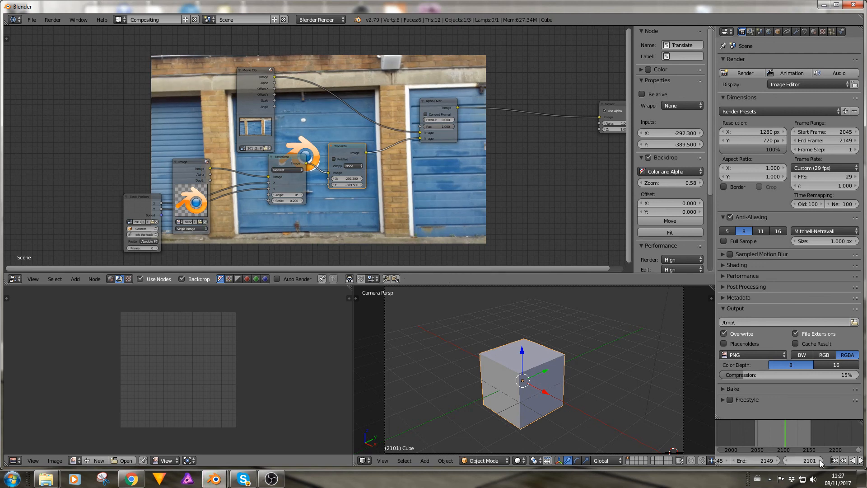
left_click(820, 460)
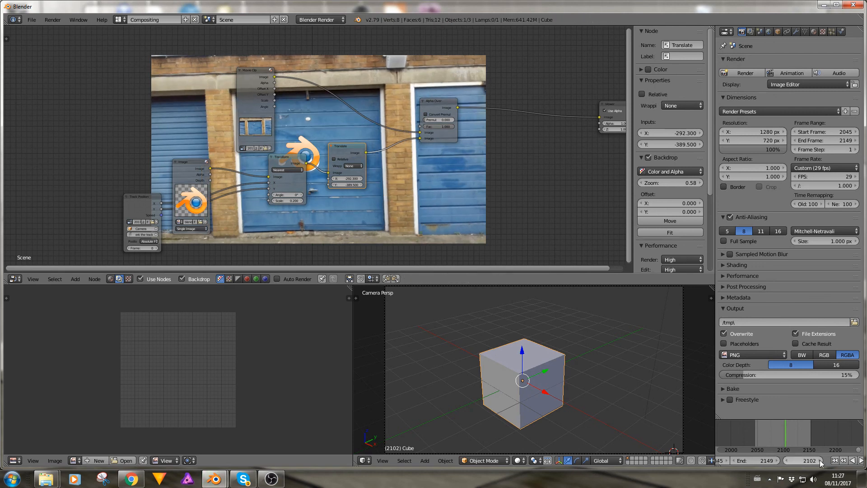
left_click(820, 460)
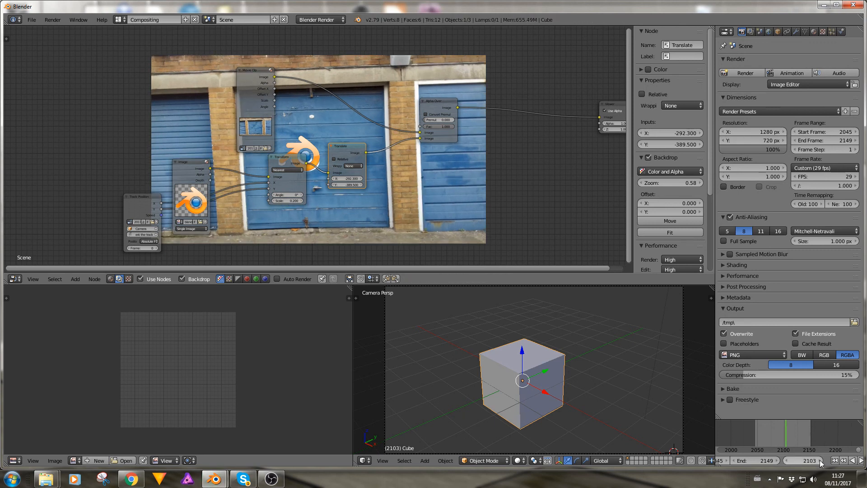
left_click(787, 461)
left_click(787, 461)
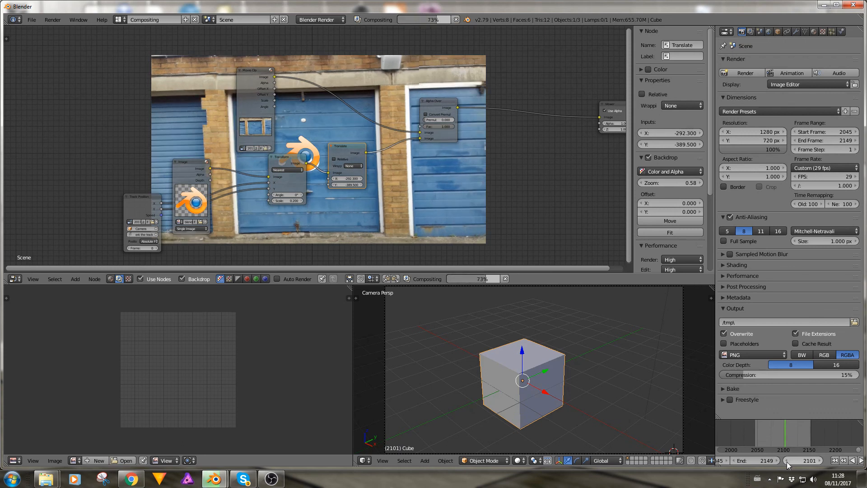
left_click(786, 461)
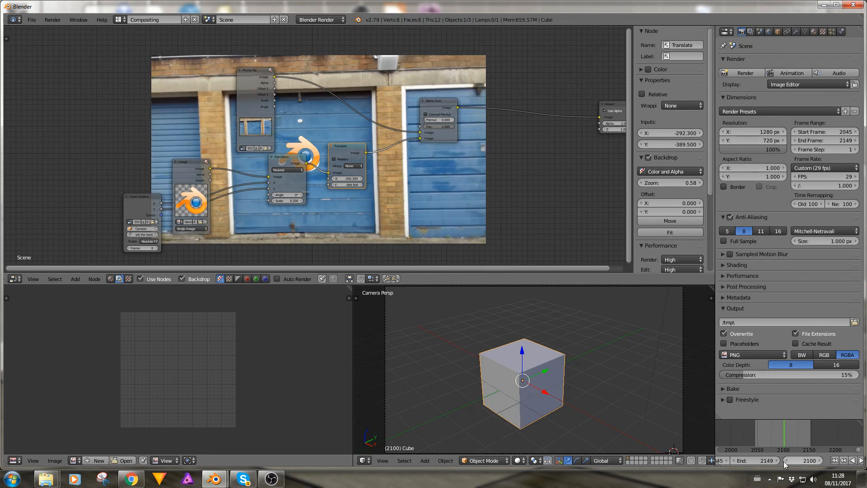
Switch the Track Position node's position mode to Absolute and check frame 2101 before returning to frame 2100
left_click(148, 241)
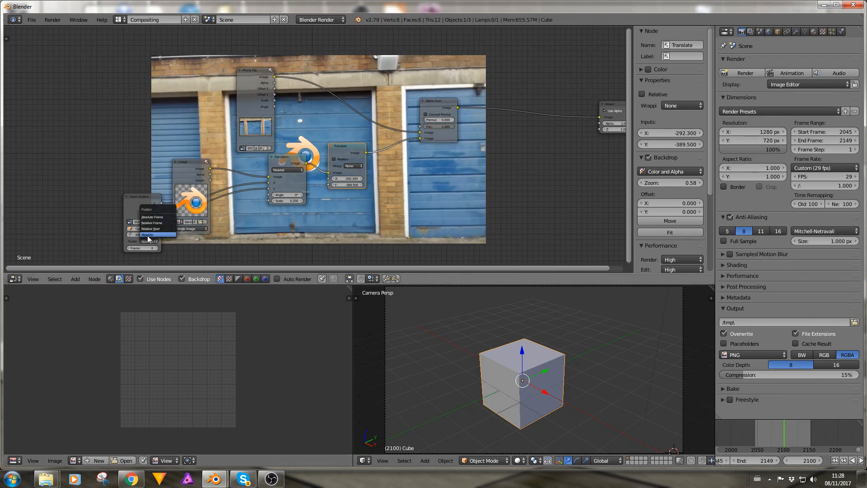
left_click(148, 235)
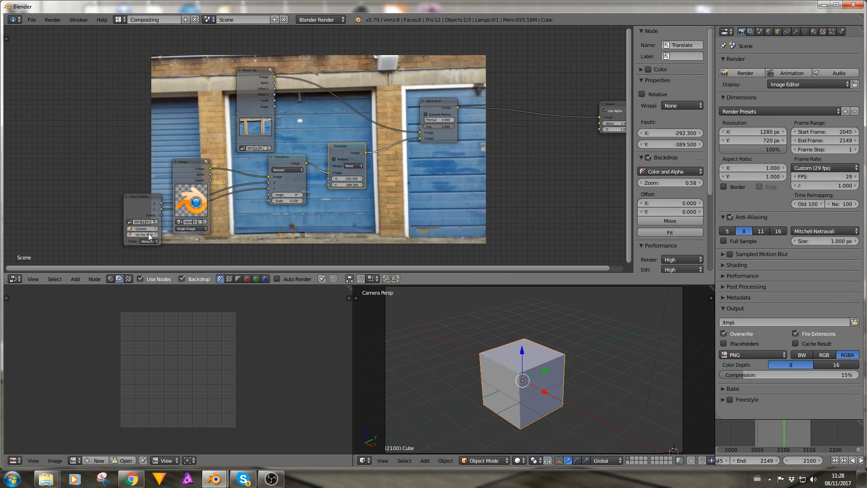
scroll(349, 206, "down", 2)
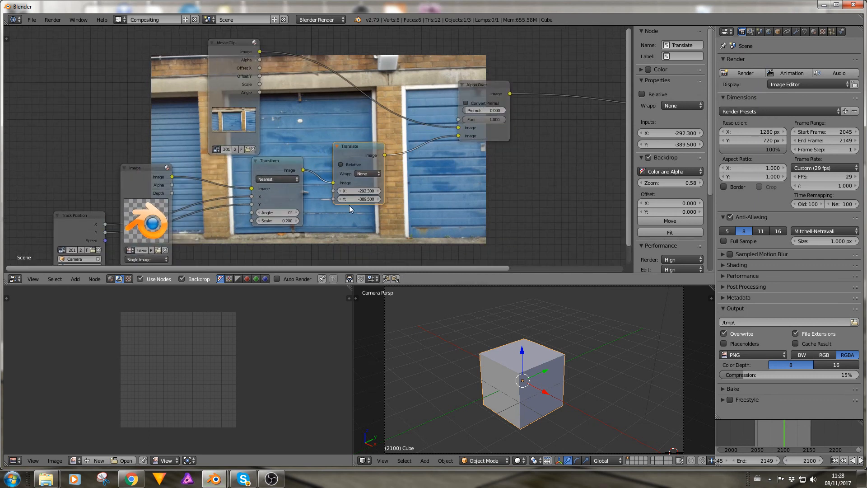
left_click(819, 461)
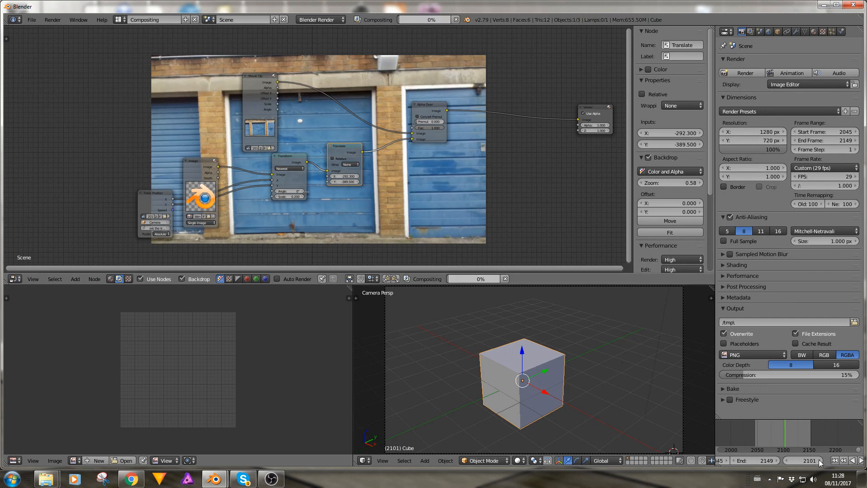
left_click(790, 461)
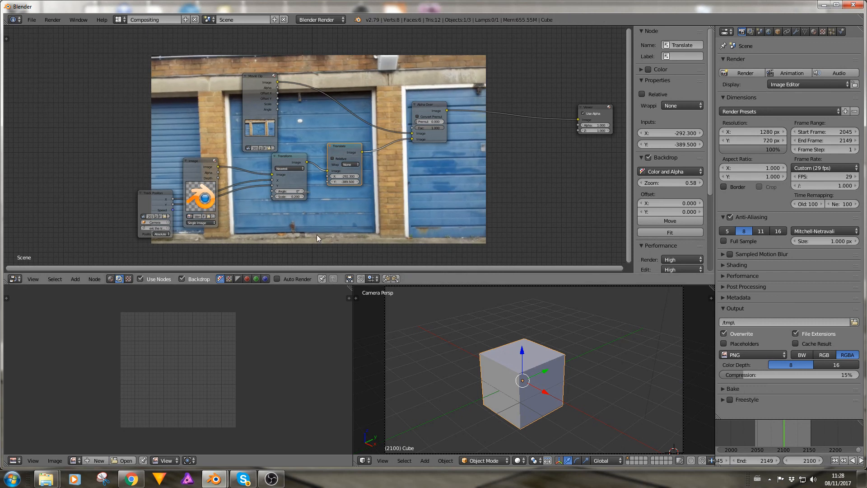
Reset the Translate node's X offset to 0
scroll(303, 231, "up", 2)
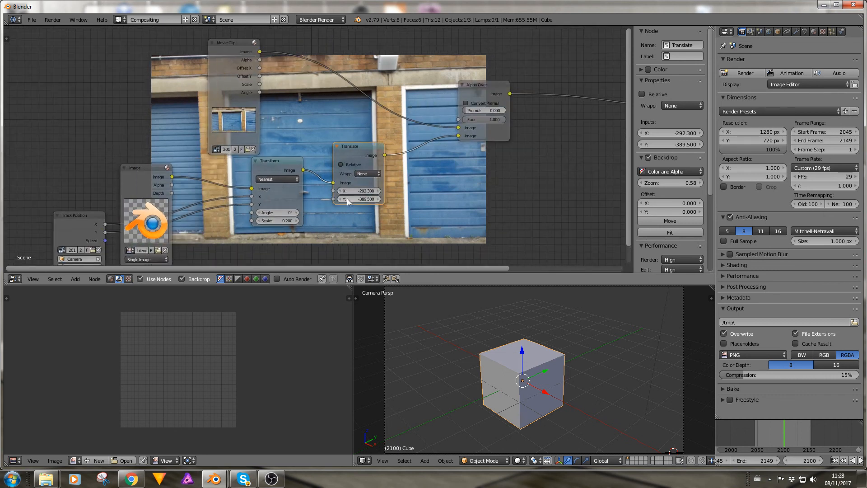
left_click_drag(356, 193, 363, 193)
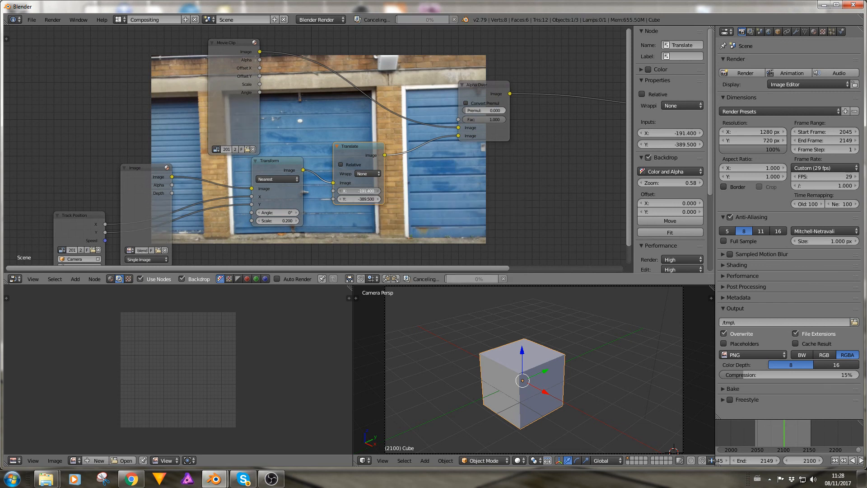
left_click_drag(353, 191, 357, 191)
left_click(352, 191)
type("0")
key("Return")
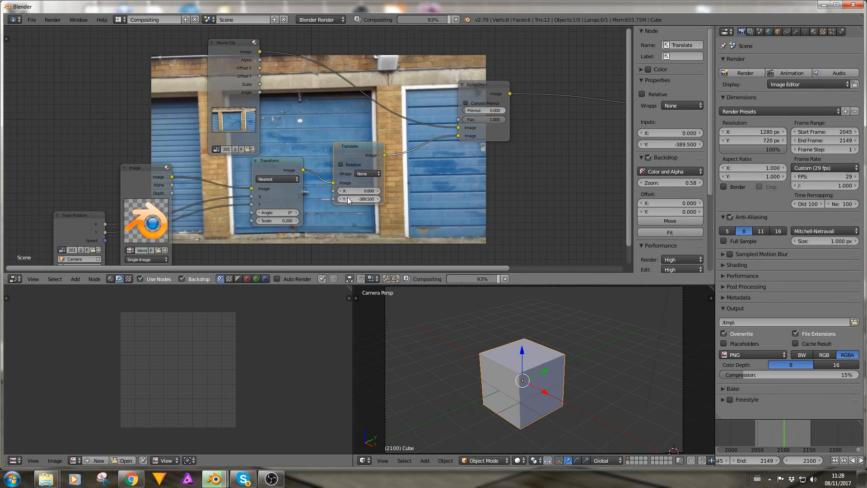
Reset the Translate node's Y offset to 0
key("BackSpace")
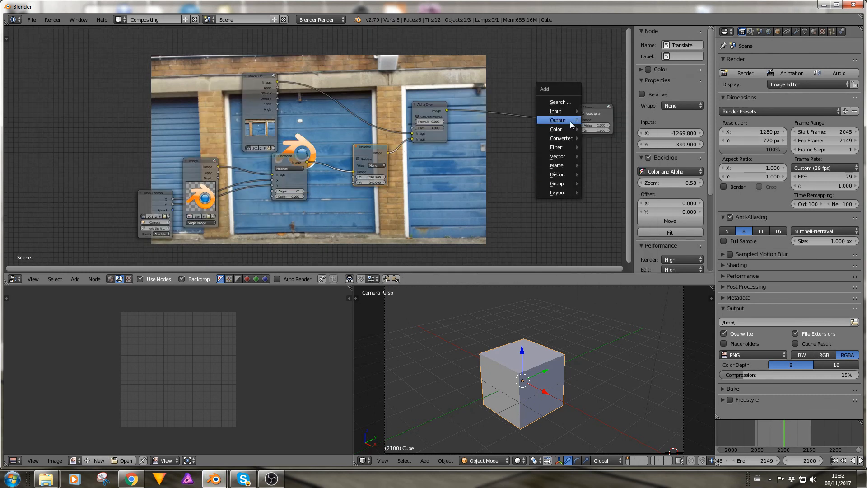
Add a Composite output node below the Viewer node and link the Alpha Over image output to it
mouse_move(570, 121)
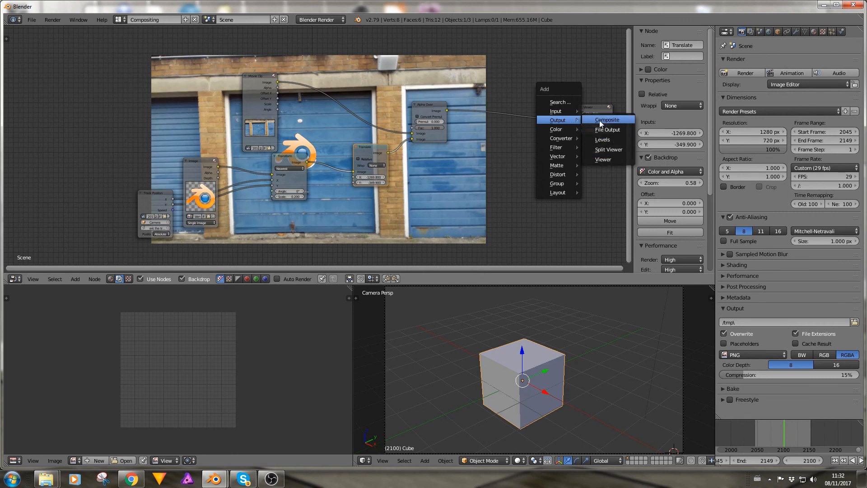
left_click(600, 120)
left_click(581, 142)
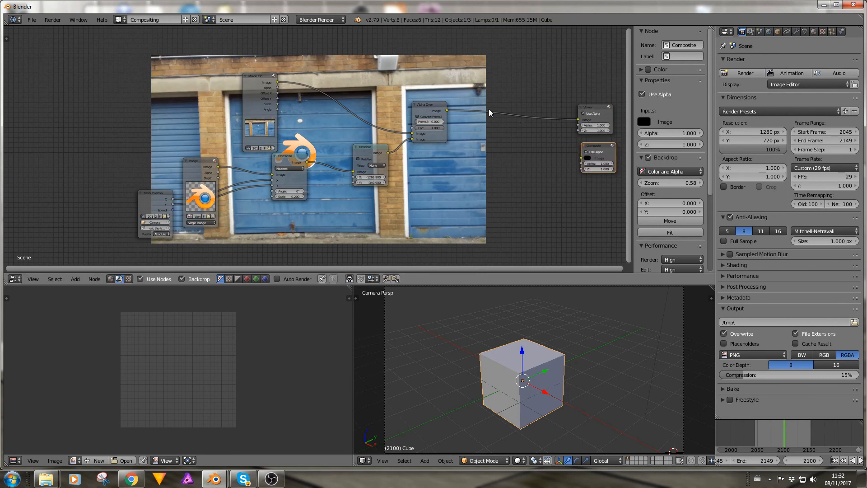
left_click_drag(447, 111, 581, 157)
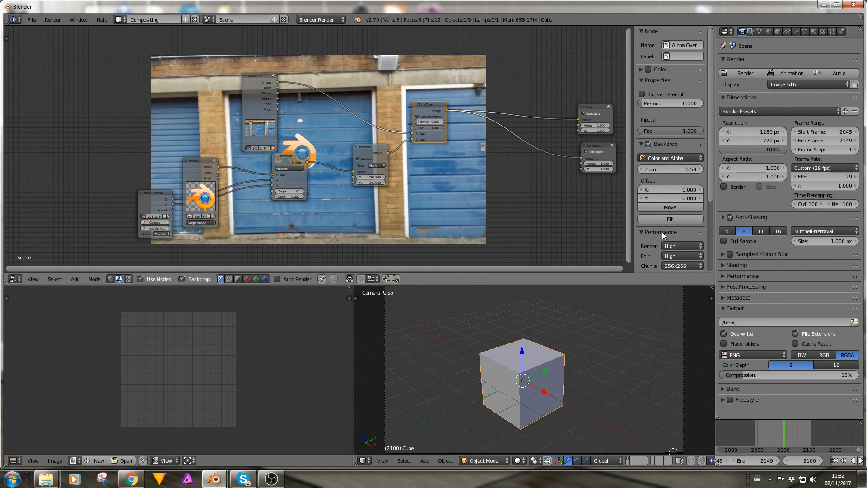
Step forward from frame 2100 to 2105 and back to 2104 to check whether the logo follows the garage door
left_click(821, 459)
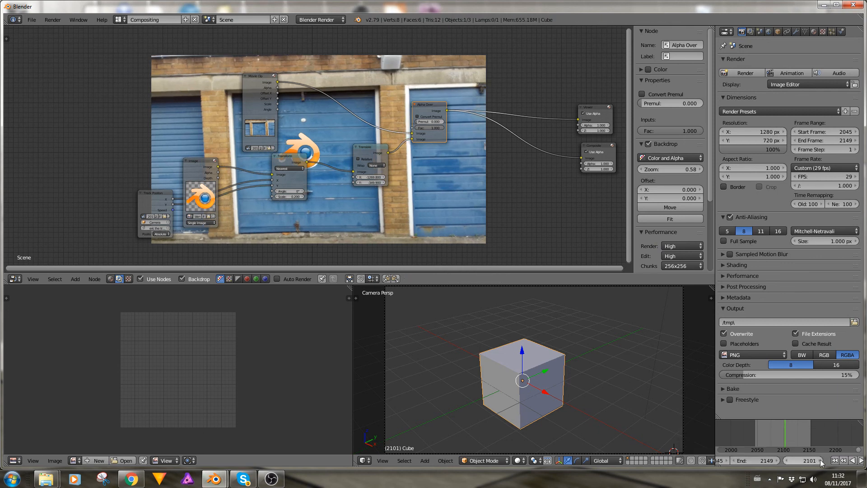
left_click(820, 460)
left_click(820, 460)
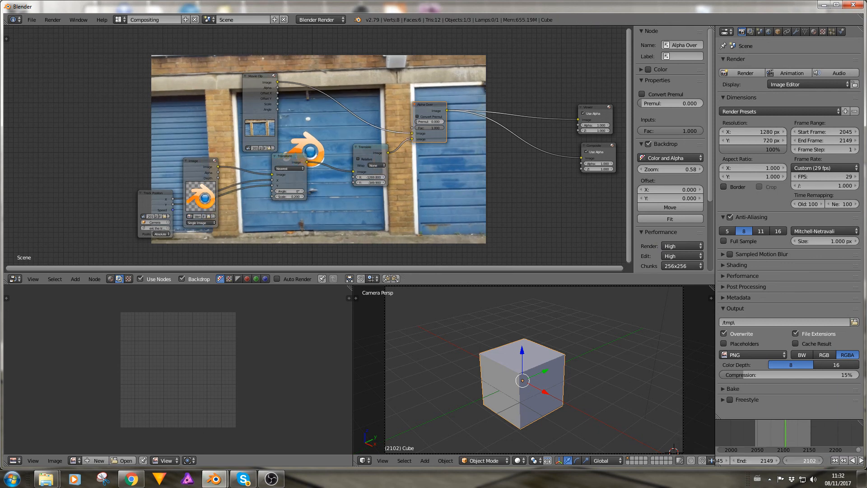
left_click(820, 460)
left_click(820, 459)
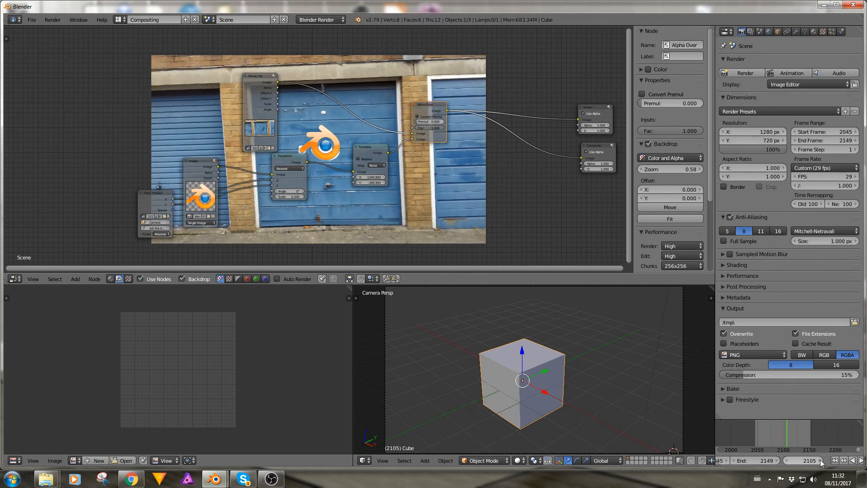
left_click(789, 462)
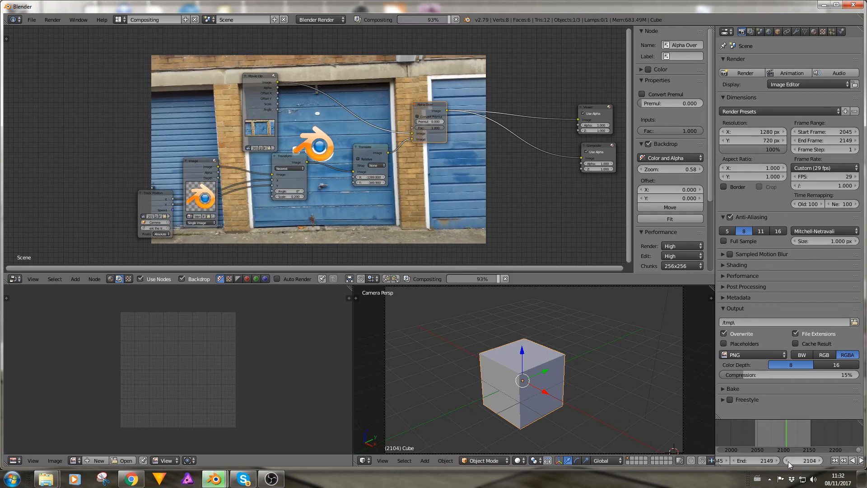
Return to start frame 2045 and step forward frame by frame past 2078, checking the logo's position against the garage doors
left_click(835, 461)
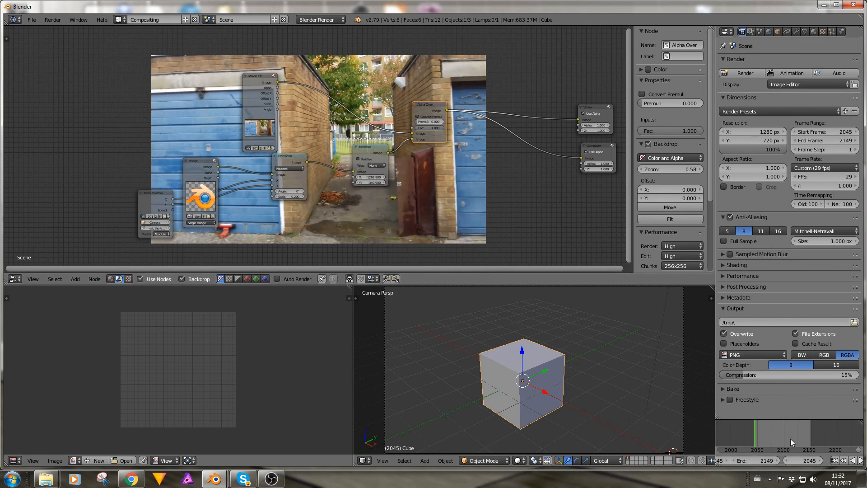
left_click(819, 461)
left_click(821, 462)
left_click(820, 461)
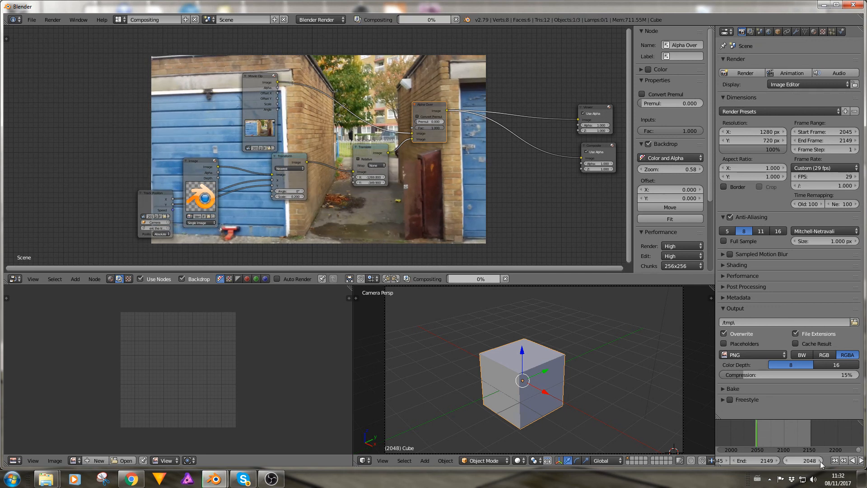
left_click(820, 462)
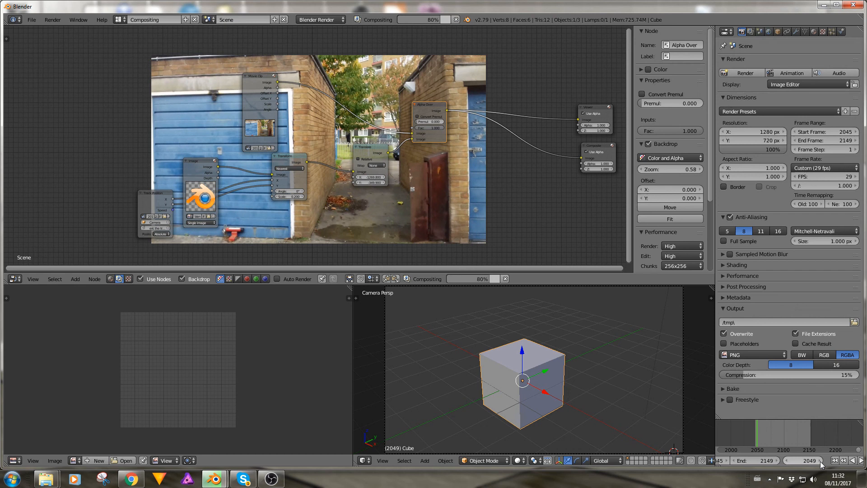
left_click(820, 462)
left_click(820, 462)
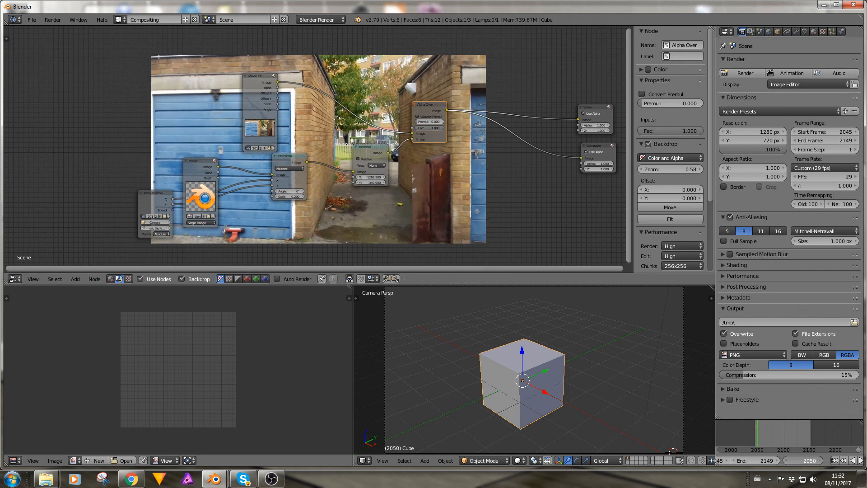
left_click(820, 461)
left_click(820, 461)
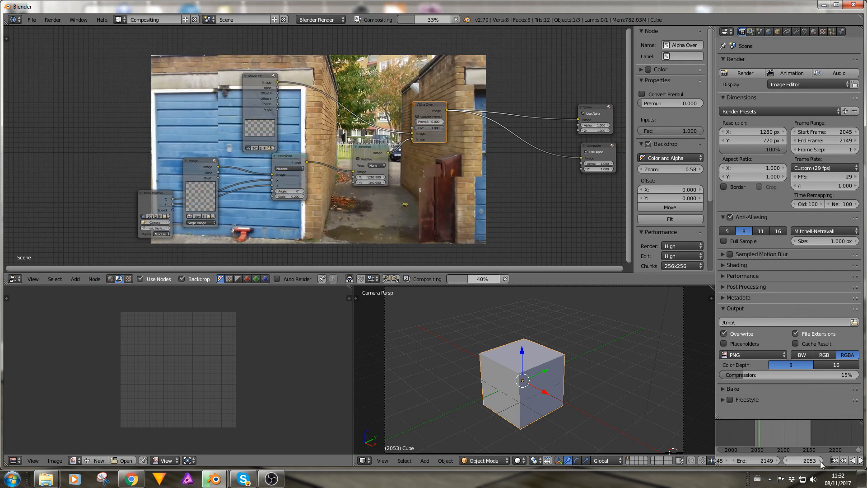
left_click(820, 461)
left_click(820, 462)
left_click(820, 461)
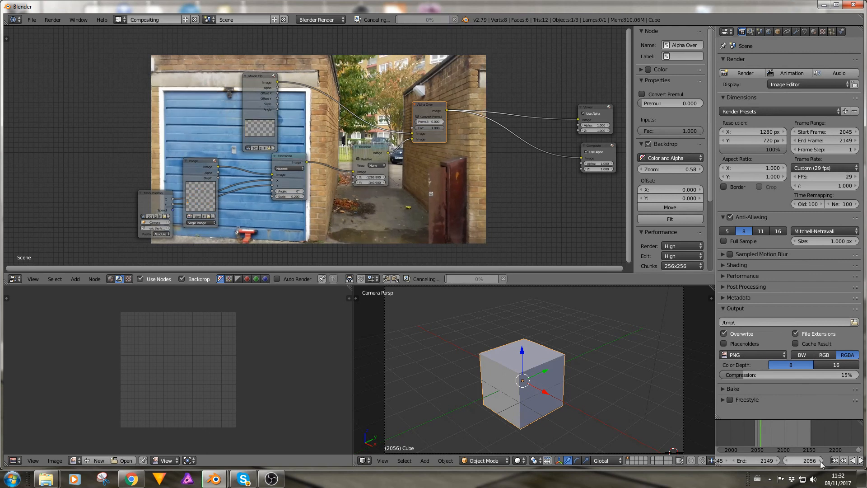
left_click(820, 462)
left_click(820, 462)
left_click(821, 462)
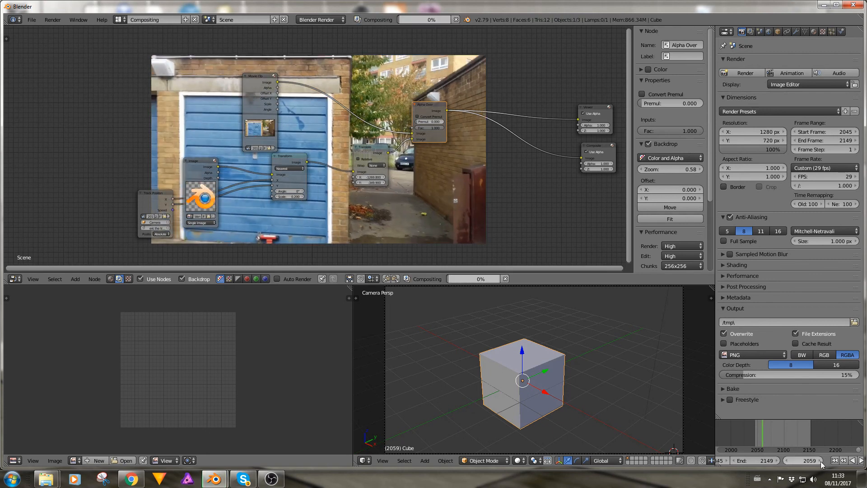
left_click(821, 461)
left_click(820, 461)
left_click(820, 461)
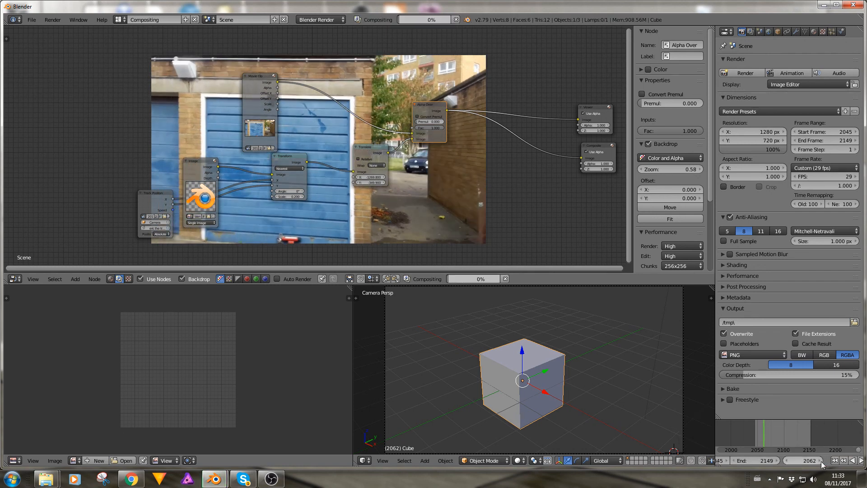
left_click(820, 462)
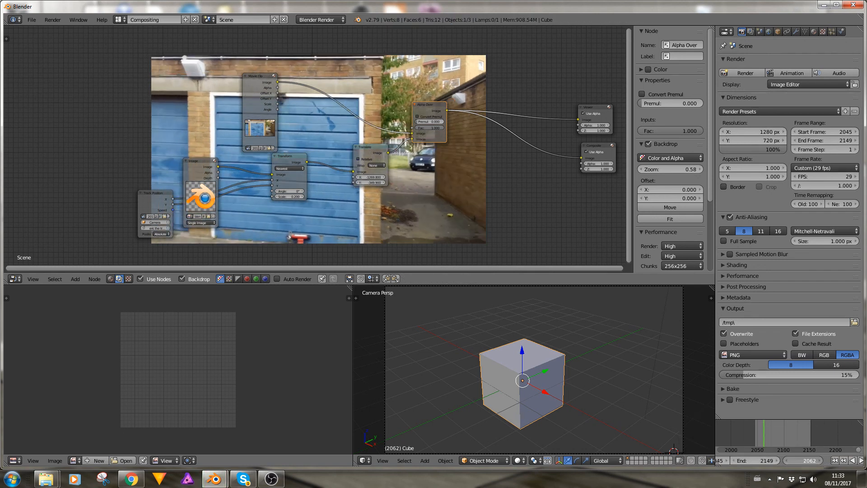
left_click(820, 462)
left_click(821, 462)
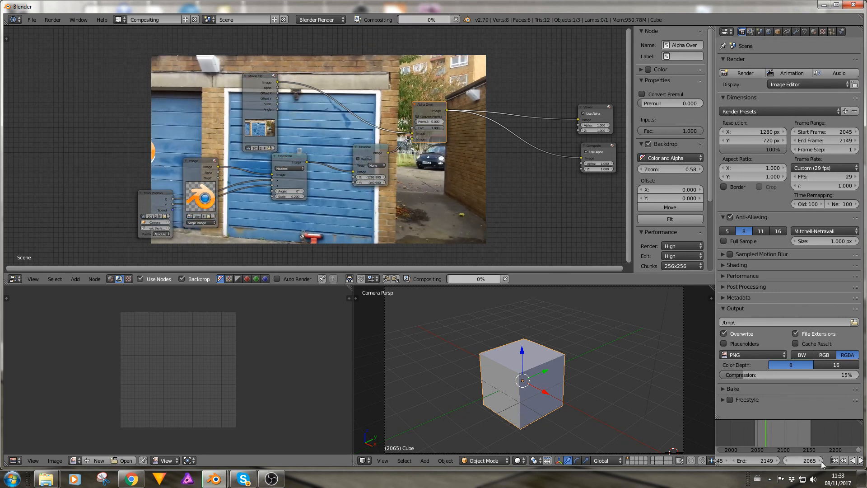
left_click(821, 461)
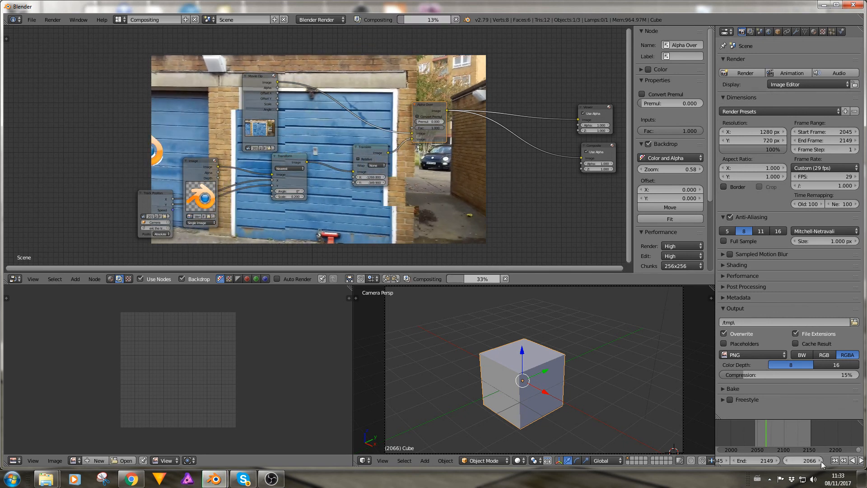
left_click(821, 462)
left_click(821, 461)
left_click(821, 462)
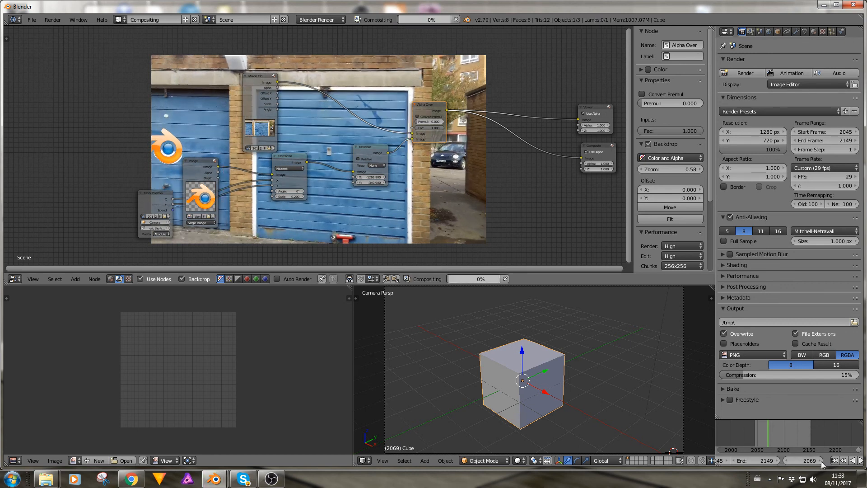
left_click(822, 461)
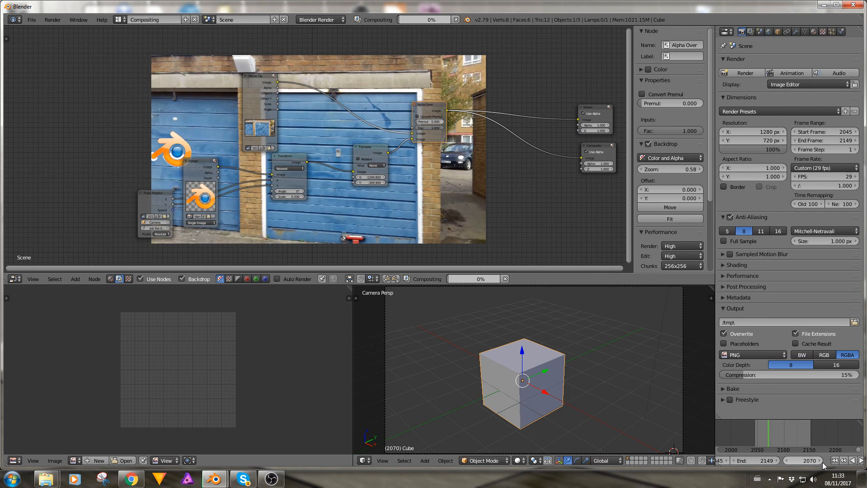
left_click(822, 462)
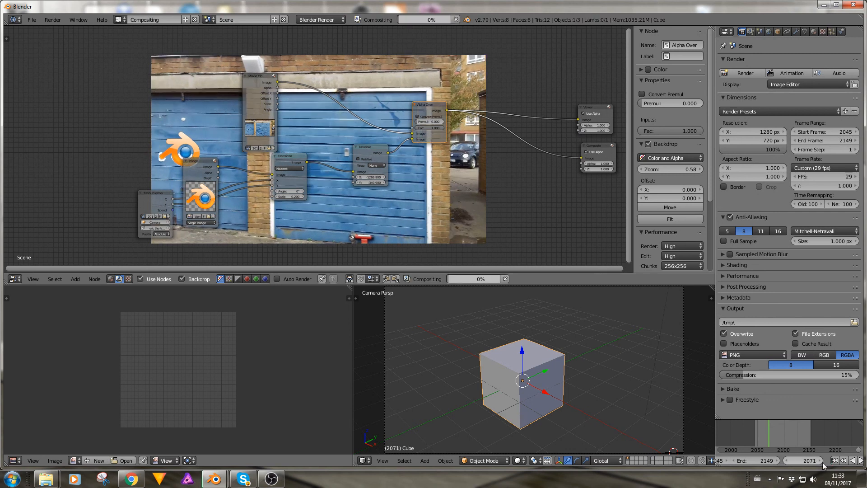
left_click(822, 462)
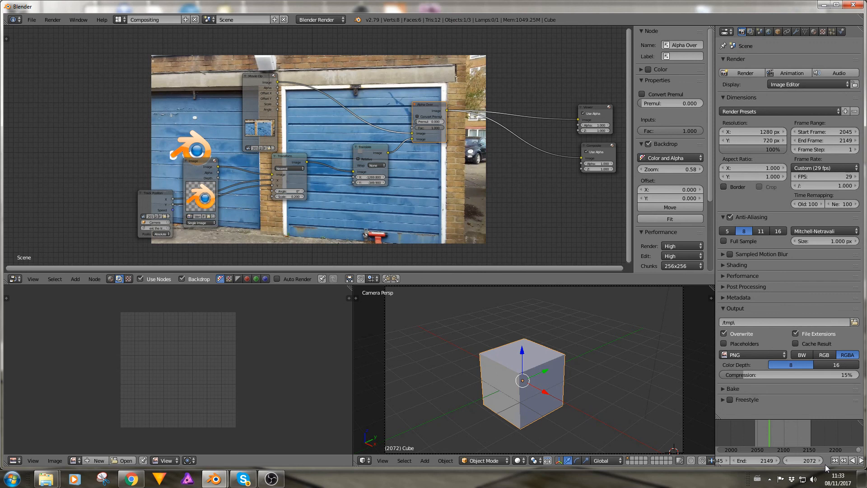
left_click(821, 461)
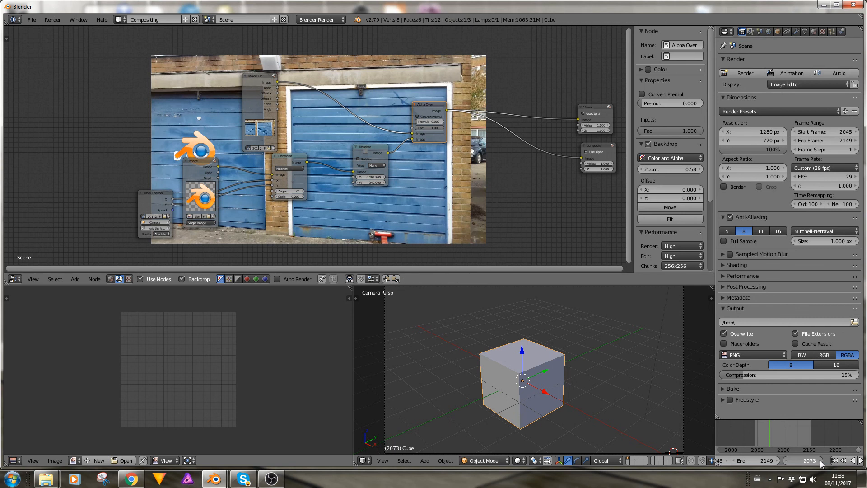
left_click(821, 462)
left_click(821, 462)
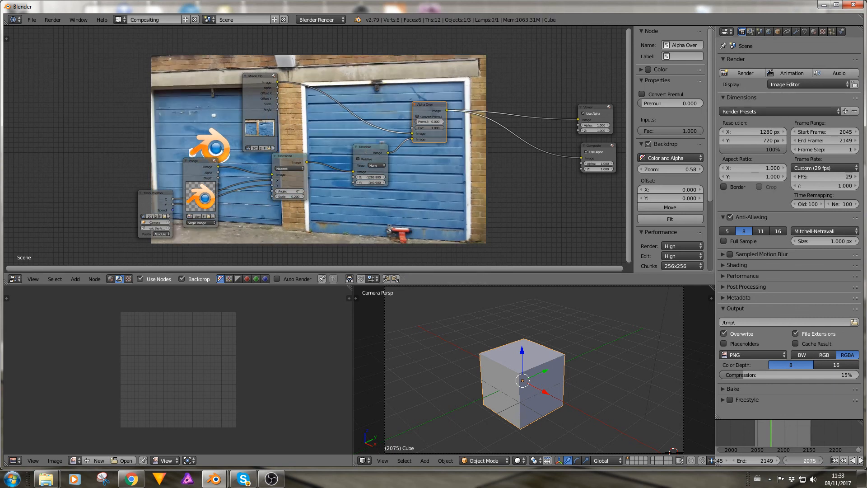
left_click(821, 461)
left_click(821, 461)
left_click(821, 461)
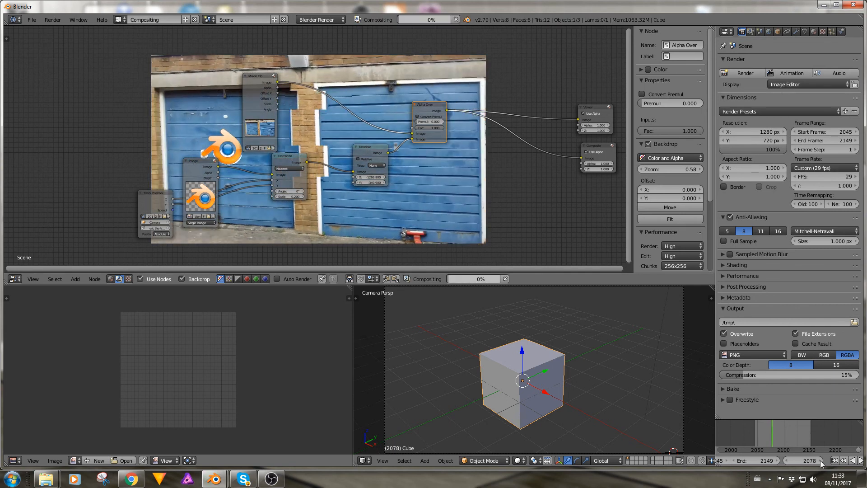
left_click(821, 461)
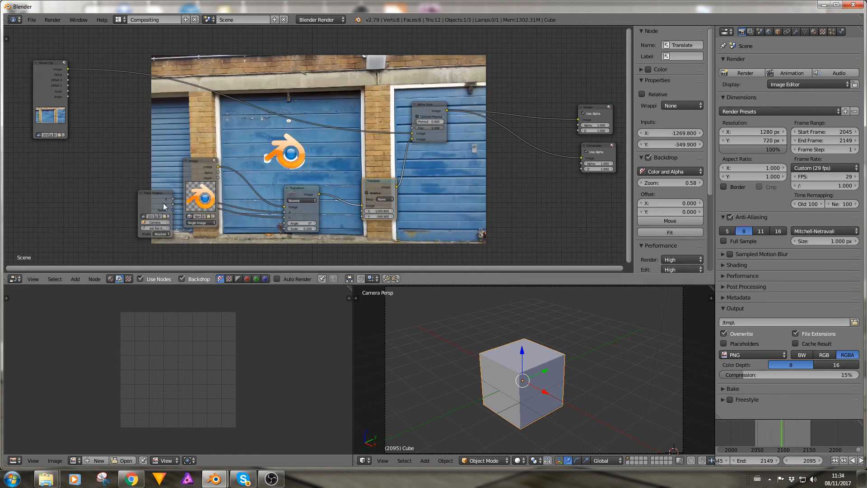
Move the Image node above the Track Position node and place a duplicate of the Transform and Translate pair above the originals
left_click_drag(203, 171, 164, 120)
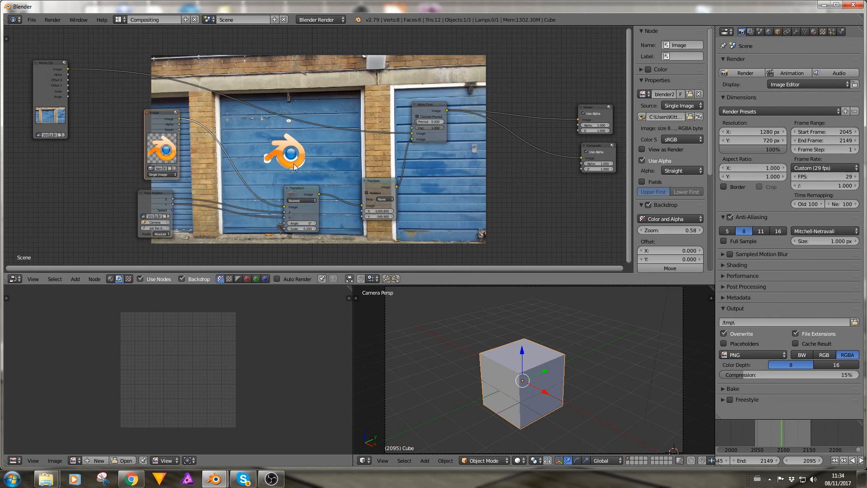
left_click(304, 190)
left_click(370, 184)
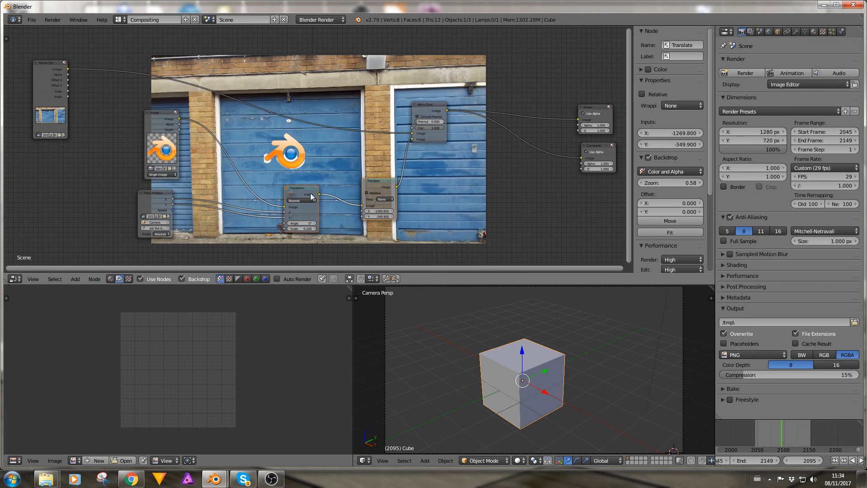
key("shift+d")
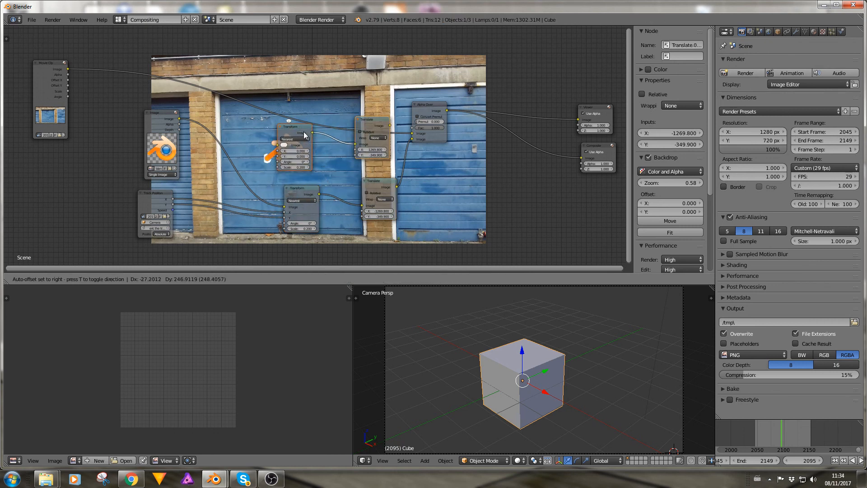
left_click(307, 129)
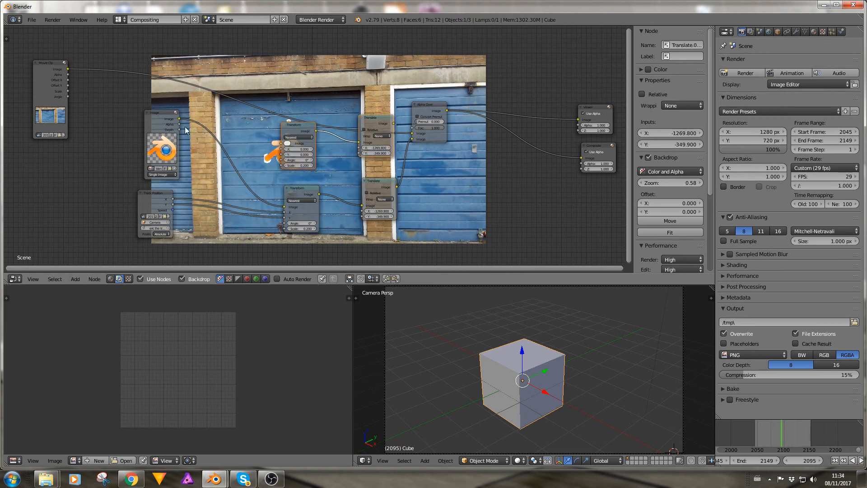
Link the logo's Alpha and the Track Position X and Y outputs to the duplicated Transform, and the duplicated Translate to Alpha Over's Fac input
left_click_drag(179, 124, 281, 144)
left_click_drag(171, 197, 281, 149)
left_click_drag(172, 205, 281, 154)
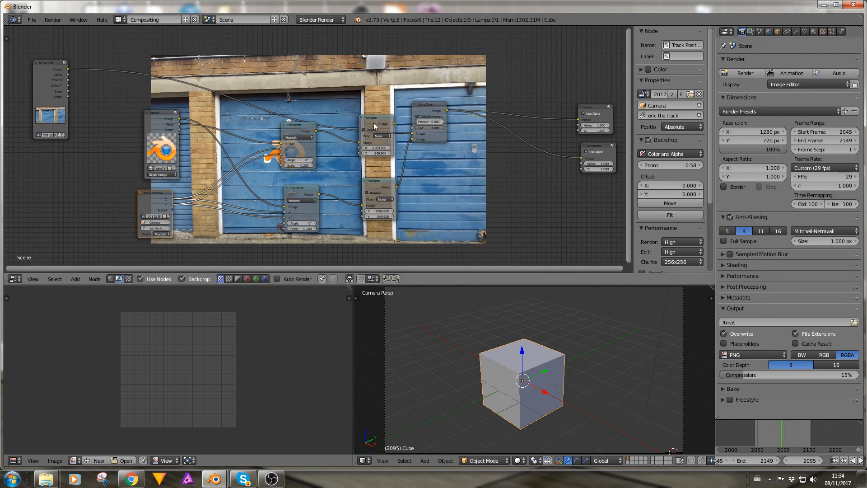
left_click_drag(394, 123, 412, 129)
Clear the nodes away from the logo in the backdrop and step back from frame 2095 to 2093 to inspect its edges
scroll(273, 192, "down", 4)
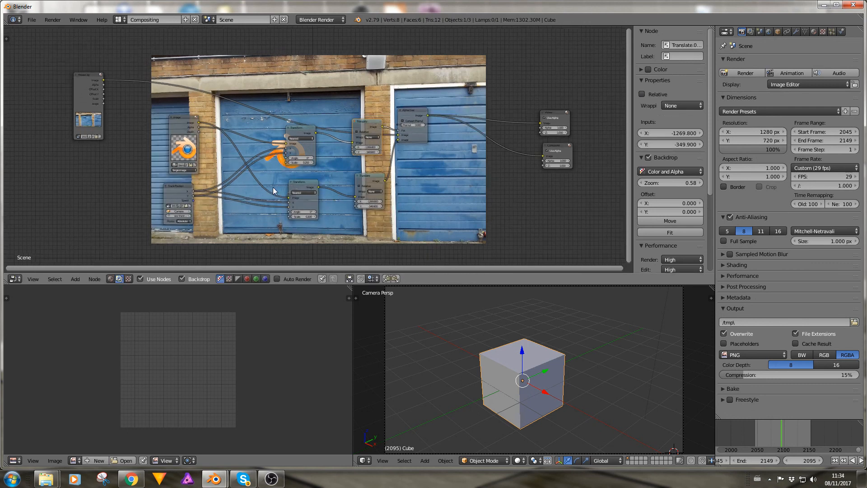
middle_click_drag(269, 198, 413, 188)
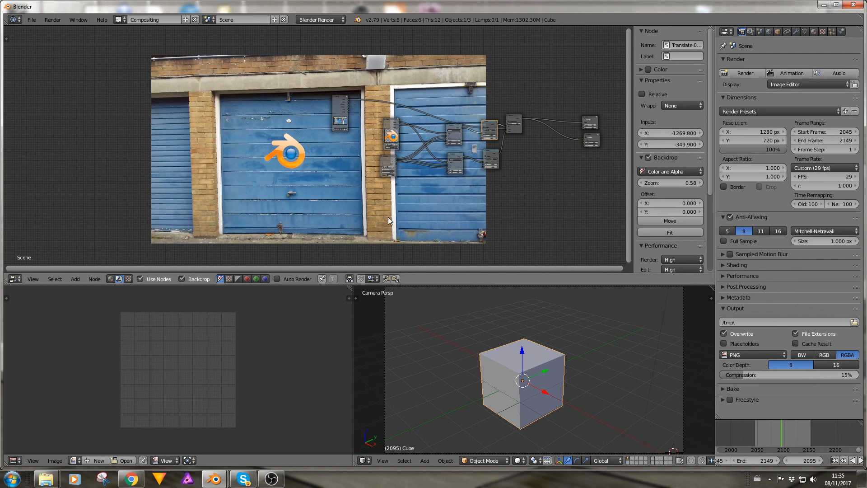
left_click(787, 460)
left_click(787, 460)
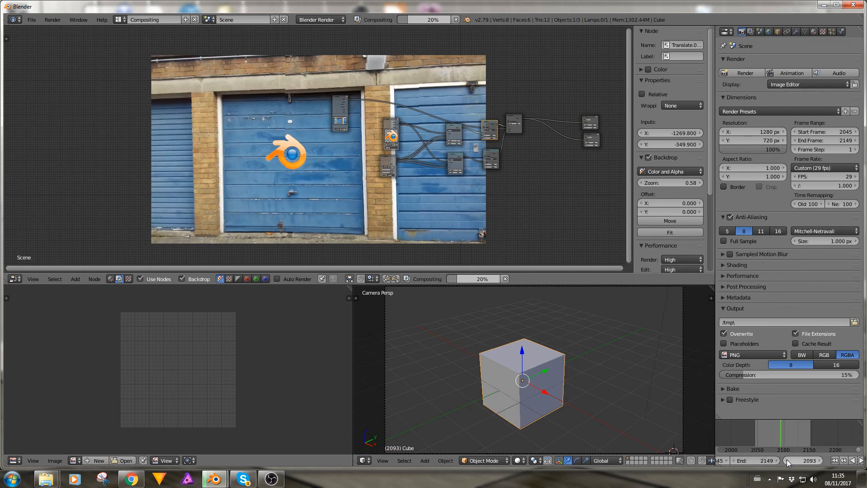
Step back from frame 2093 to 2089 and forward again to 2090, inspecting the logo's edges and position on the garage door
left_click(788, 461)
left_click(787, 461)
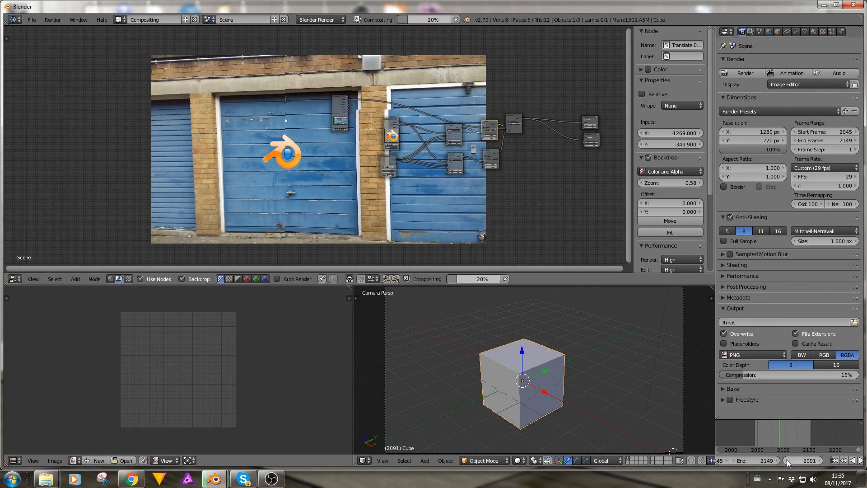
left_click(787, 461)
left_click(787, 460)
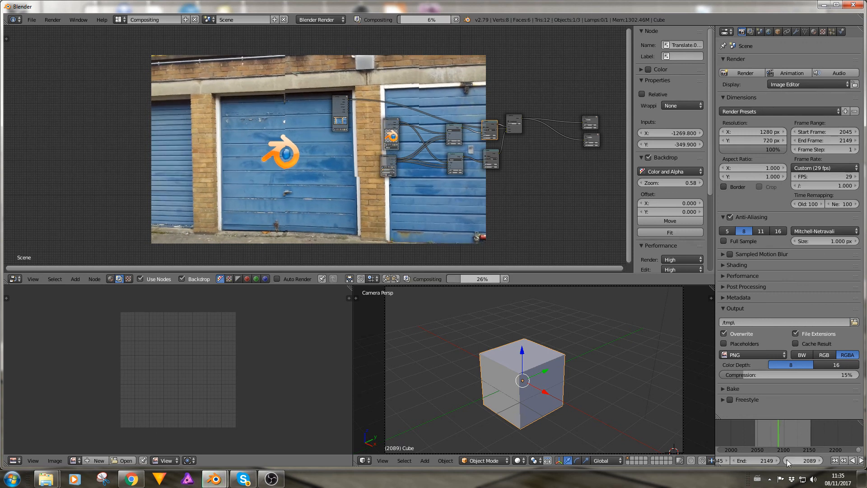
left_click(817, 462)
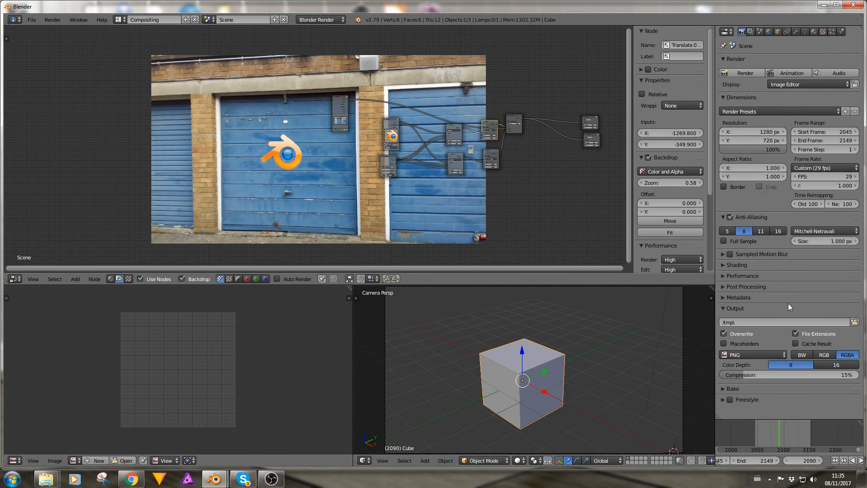
Render the animation for frames 2045 to 2149 and play back the rendered result
left_click(785, 72)
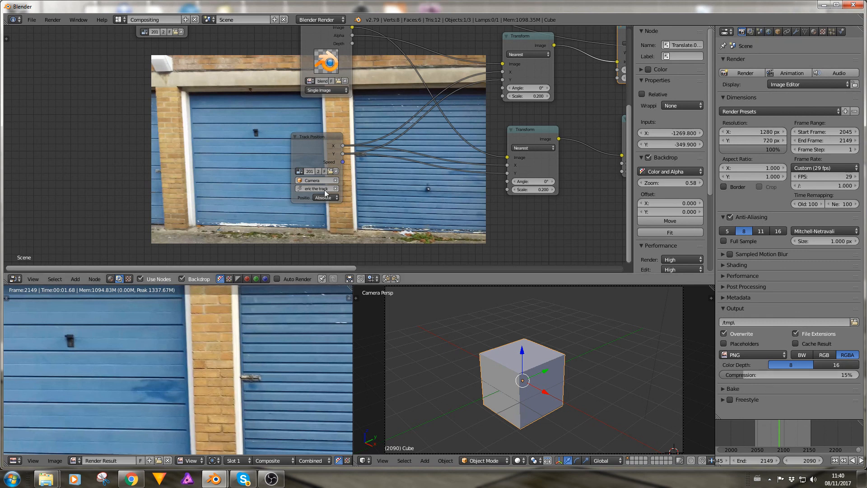
left_click(31, 20)
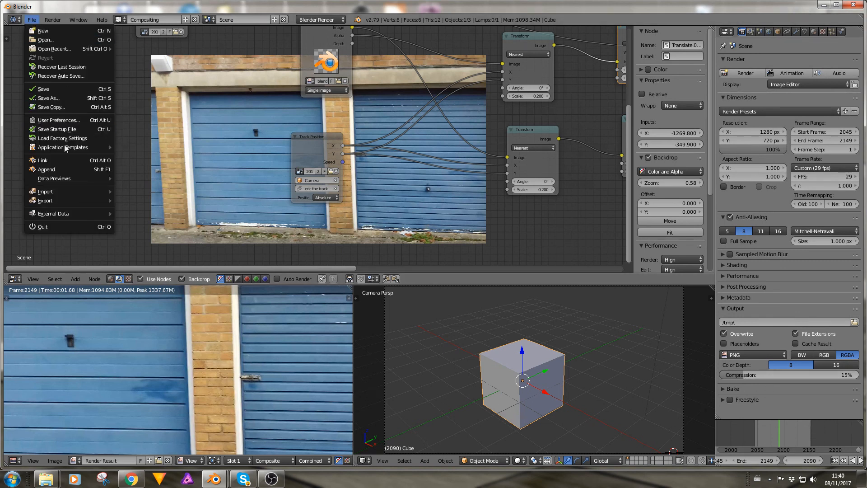
mouse_move(63, 20)
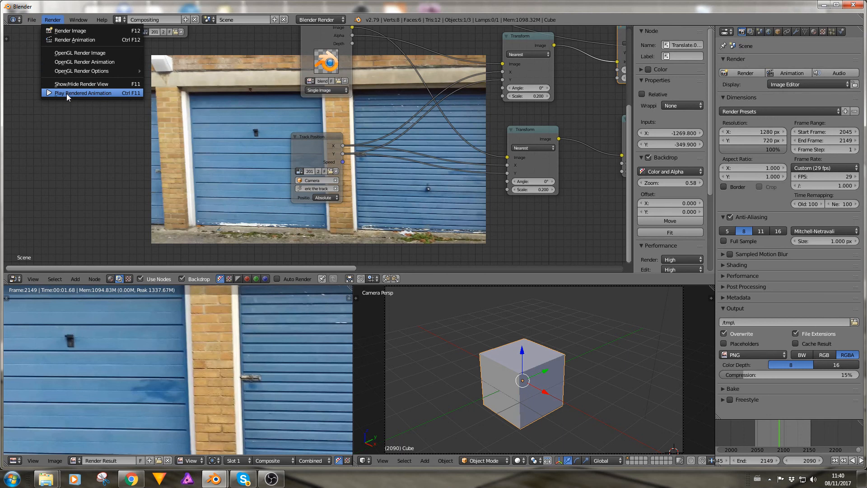
left_click(66, 93)
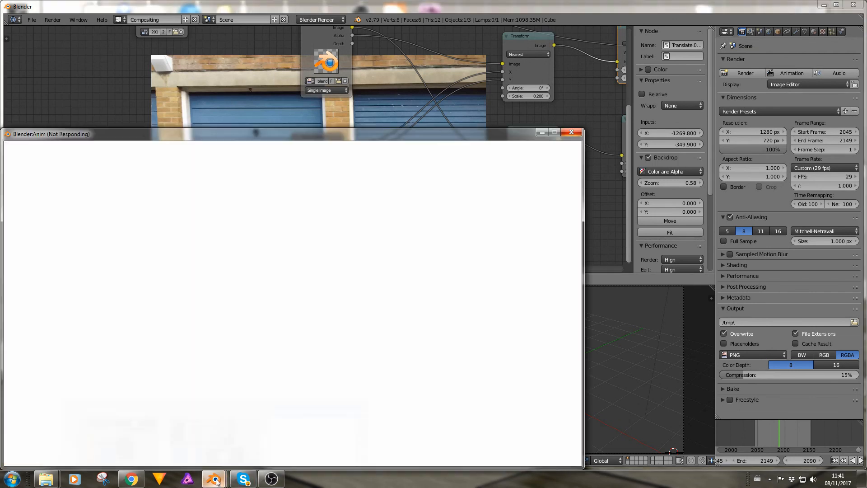
mouse_move(216, 482)
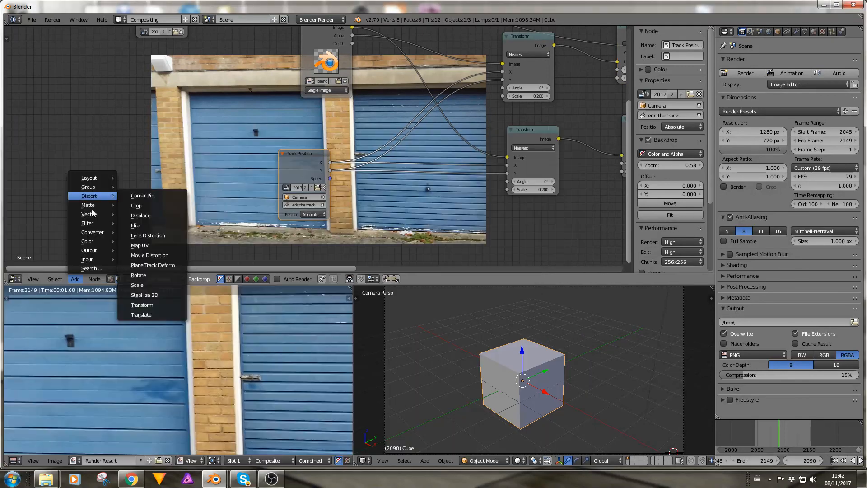
Add a Vector Blur node between the logo's Image output and the lower Transform, with Track Position's Speed linked to its Speed input
mouse_move(95, 217)
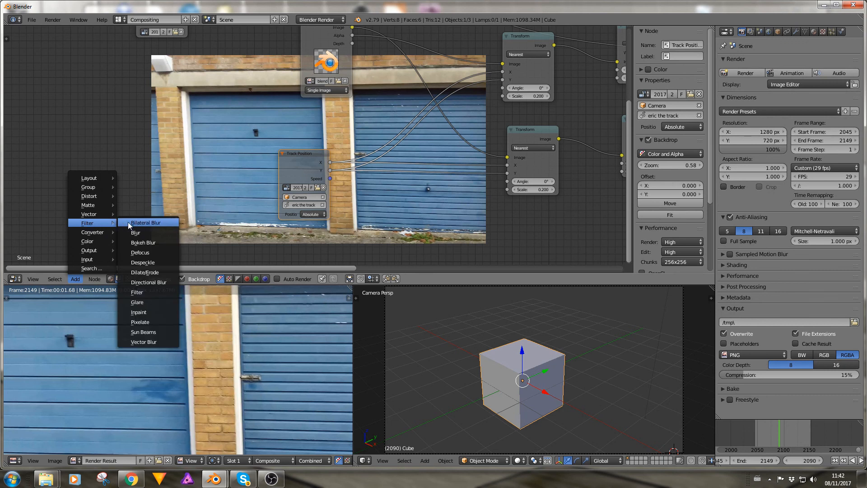
left_click(144, 343)
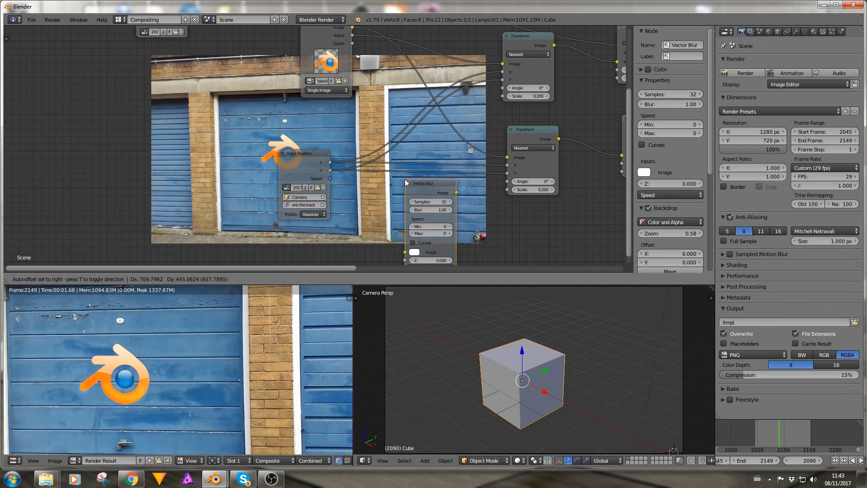
middle_click_drag(375, 221, 305, 193)
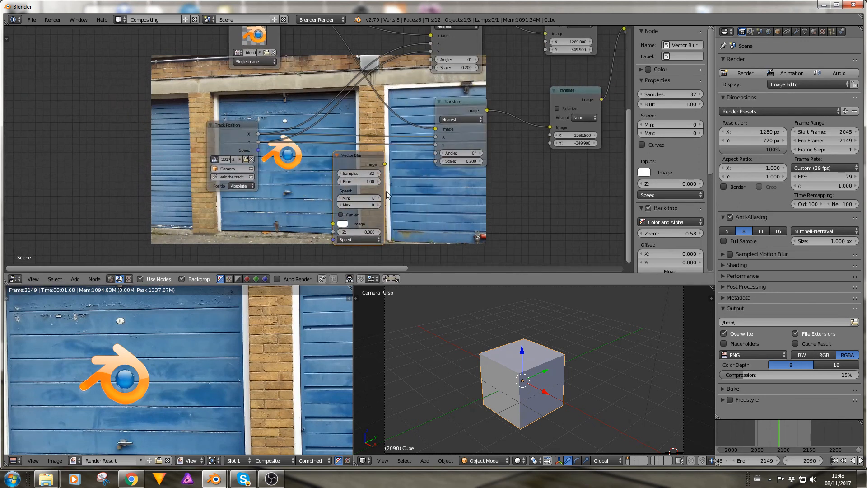
scroll(414, 199, "up", 1)
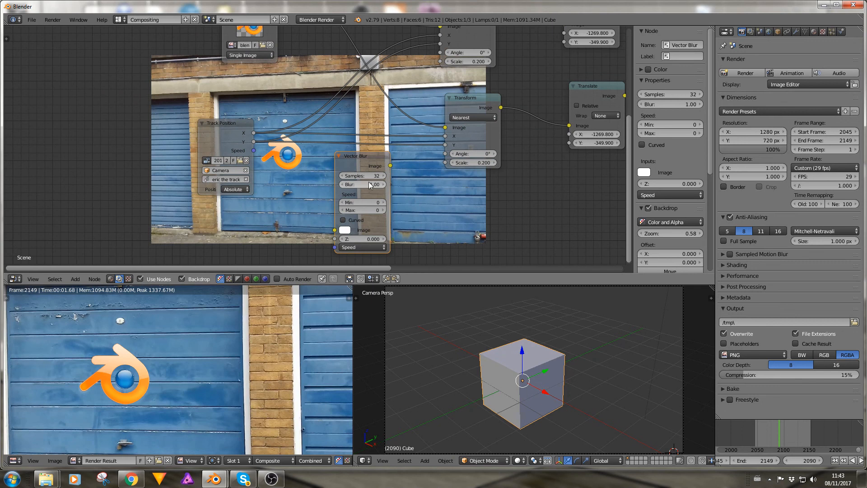
scroll(414, 200, "up", 1)
scroll(414, 198, "down", 3)
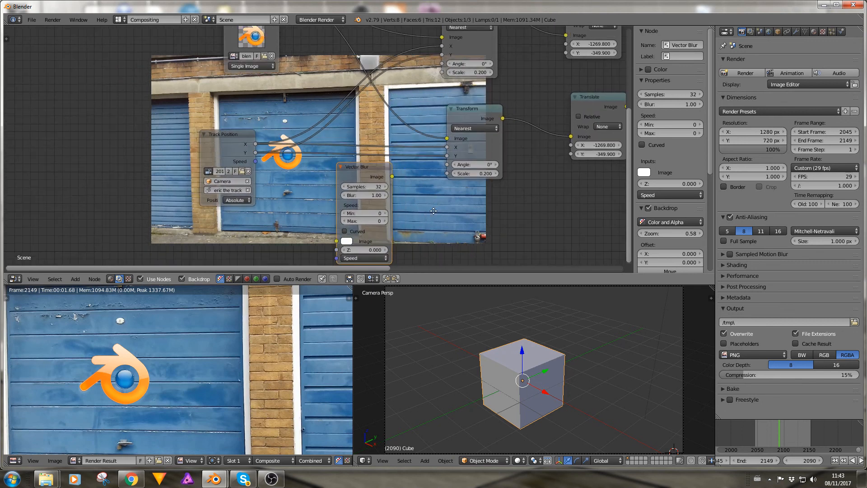
left_click_drag(373, 202, 369, 76)
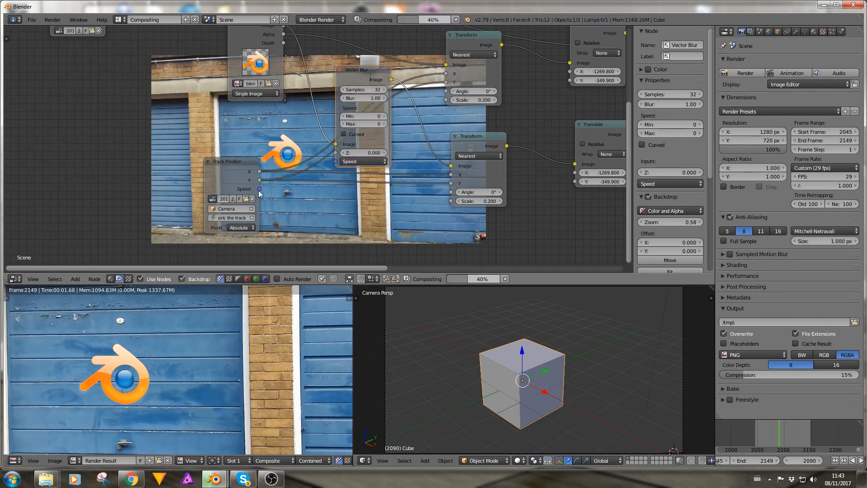
left_click_drag(259, 189, 342, 163)
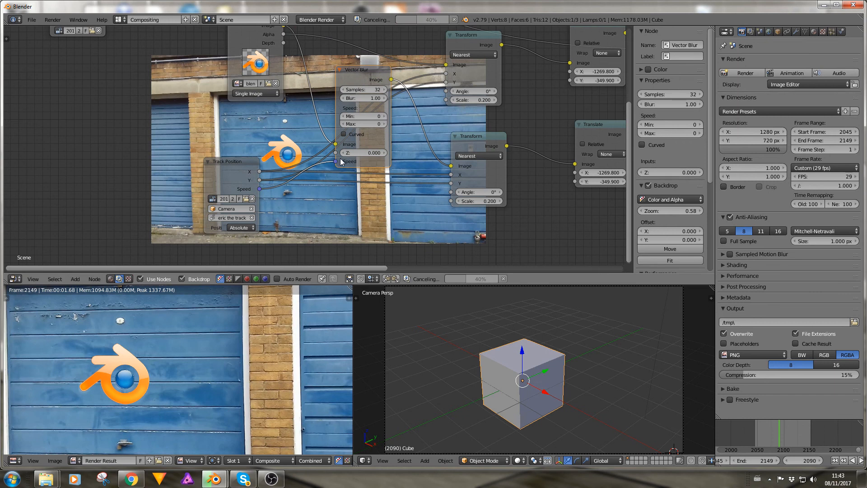
Set the Vector Blur node's maximum speed to 2
middle_click_drag(406, 188, 375, 213)
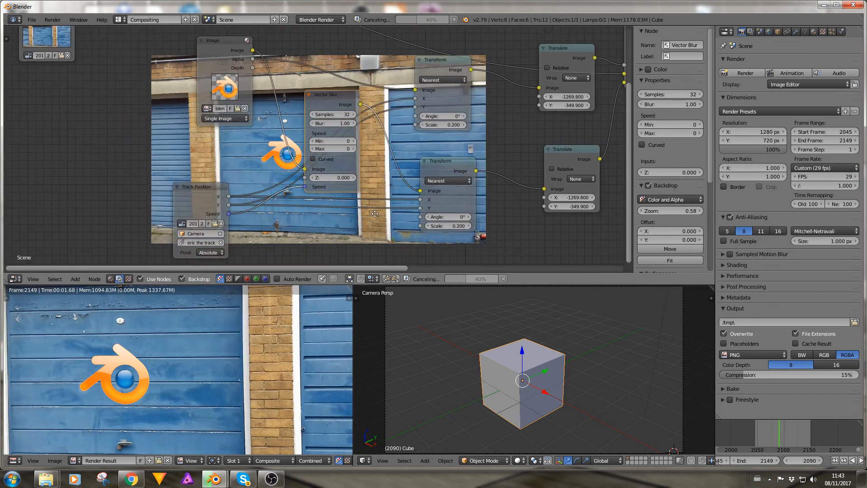
left_click(352, 149)
middle_click_drag(240, 160, 231, 193)
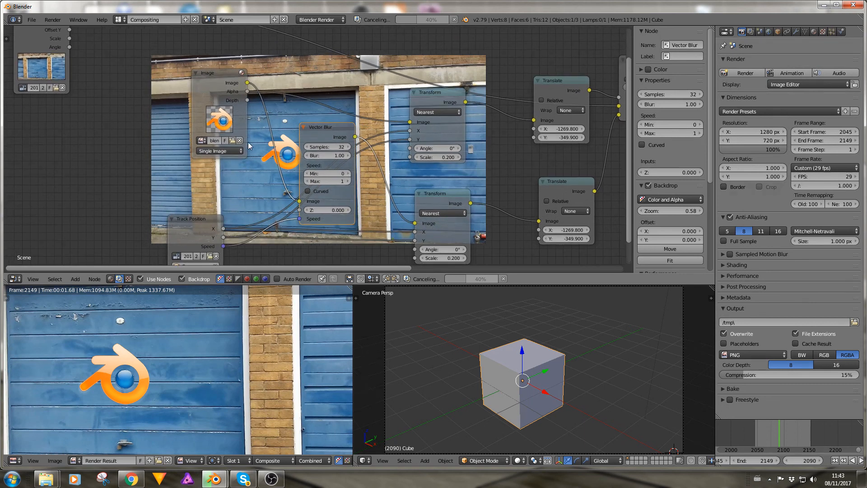
left_click(347, 180)
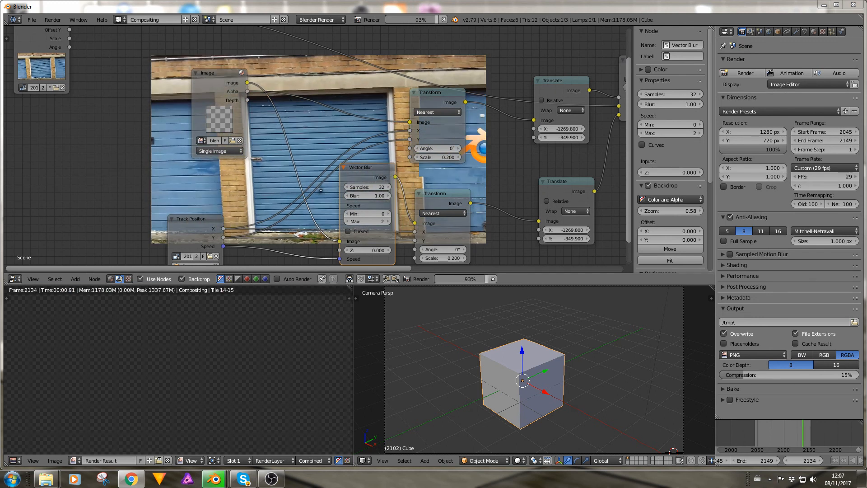
Review the re-rendered animation with the vector blur applied and close the playback window
mouse_move(366, 225)
middle_mouse_down()
mouse_move(367, 186)
mouse_move(368, 216)
middle_mouse_up()
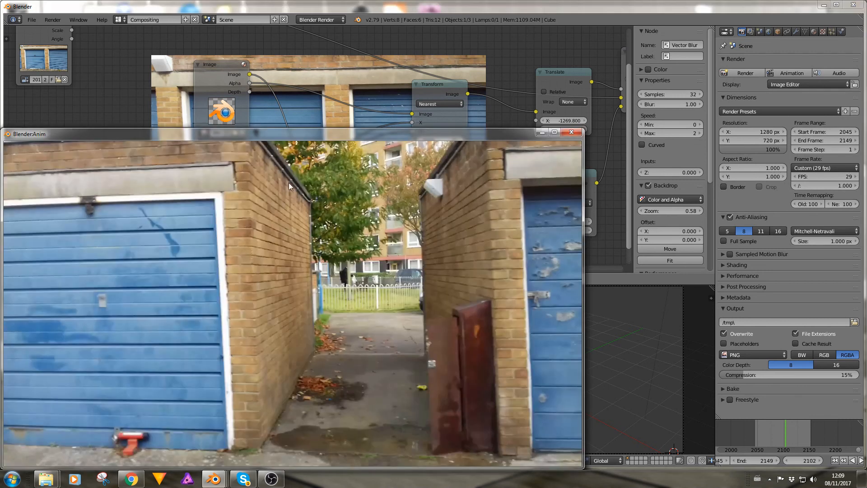
left_click_drag(290, 137, 427, 80)
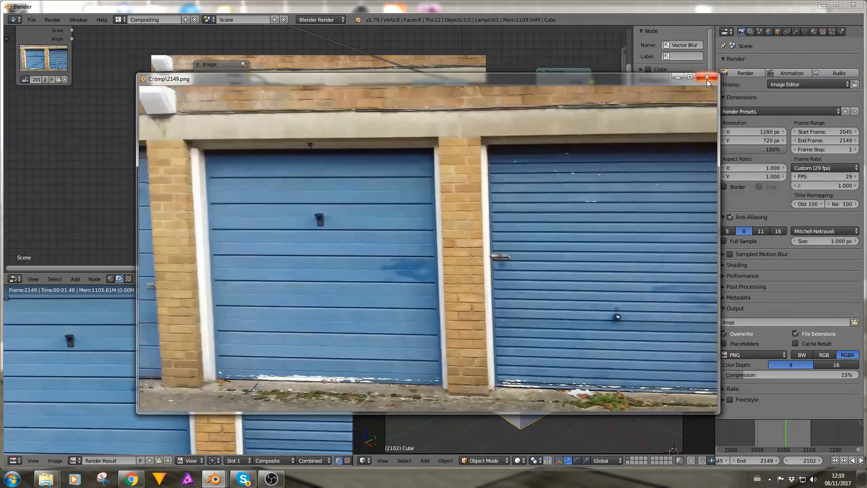
left_click(708, 79)
Add an empty Image input node beside the Track Position node
middle_click_drag(258, 200, 392, 120)
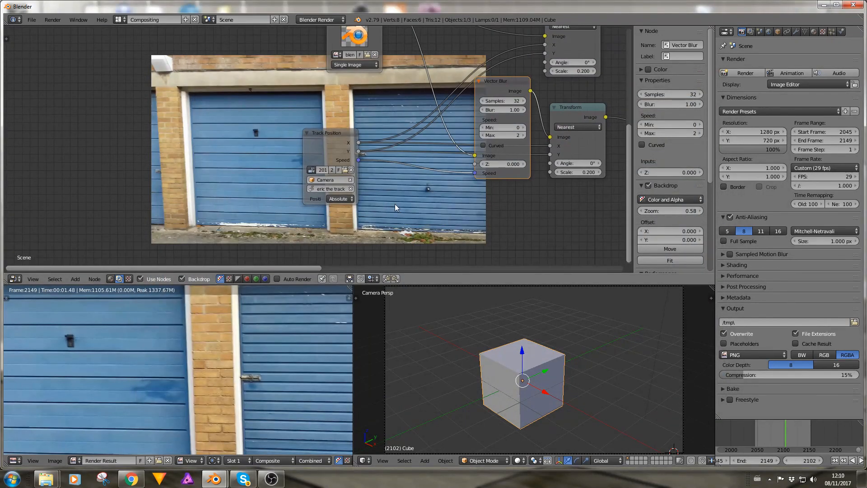
scroll(395, 204, "up", 3)
scroll(418, 206, "up", 1)
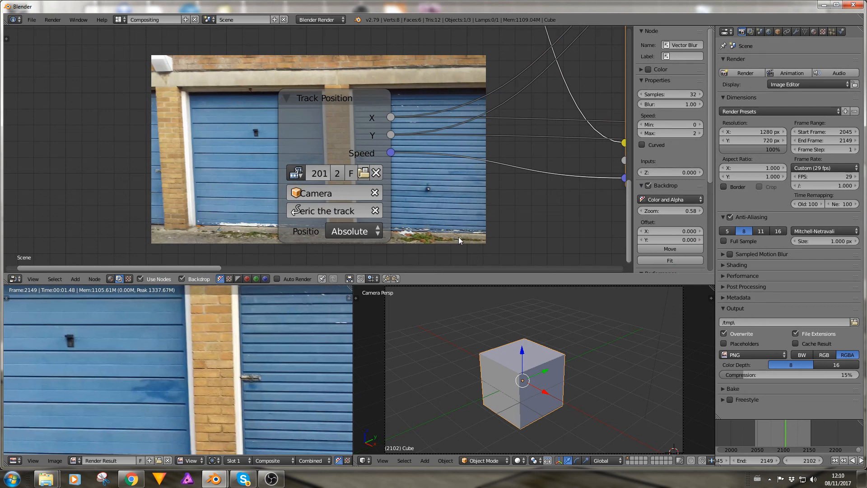
left_click(78, 279)
mouse_move(85, 260)
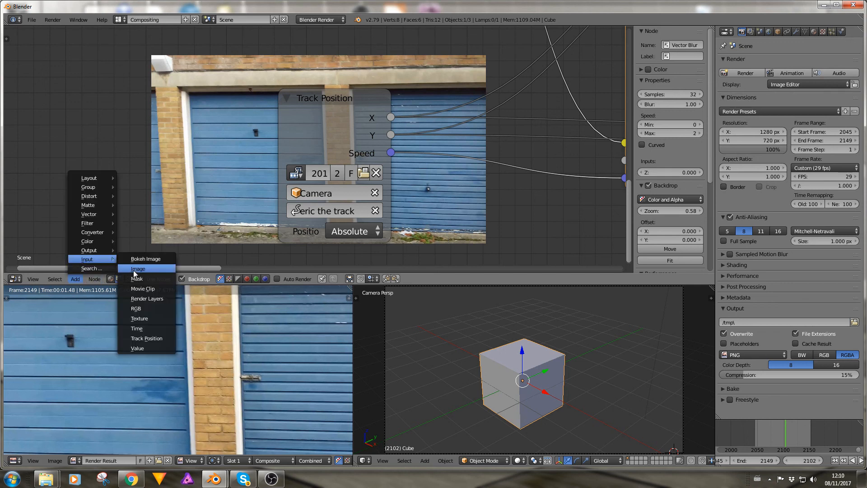
left_click(134, 269)
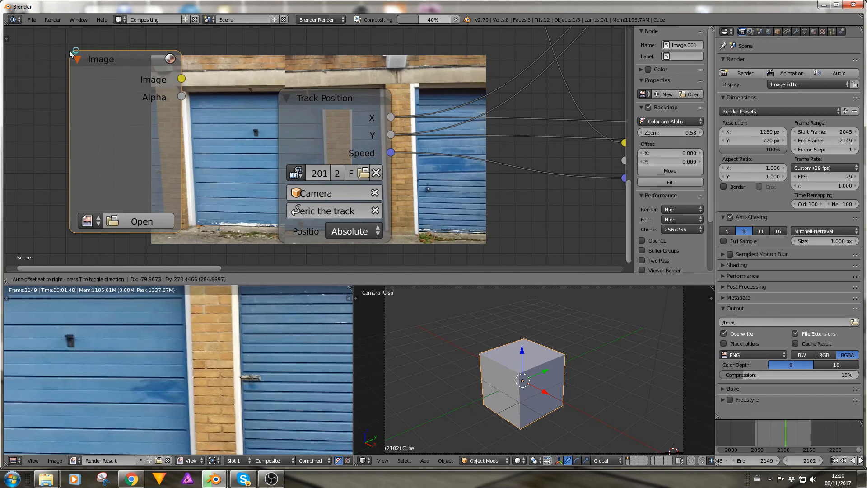
left_click(67, 57)
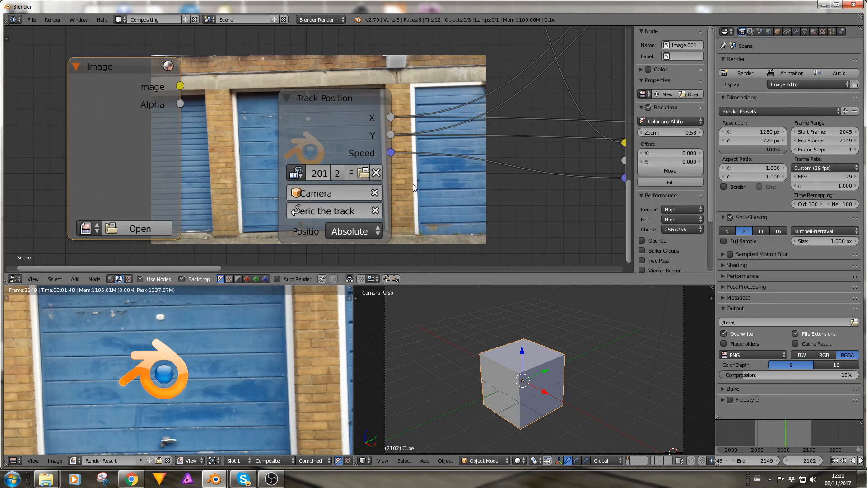
left_click(81, 281)
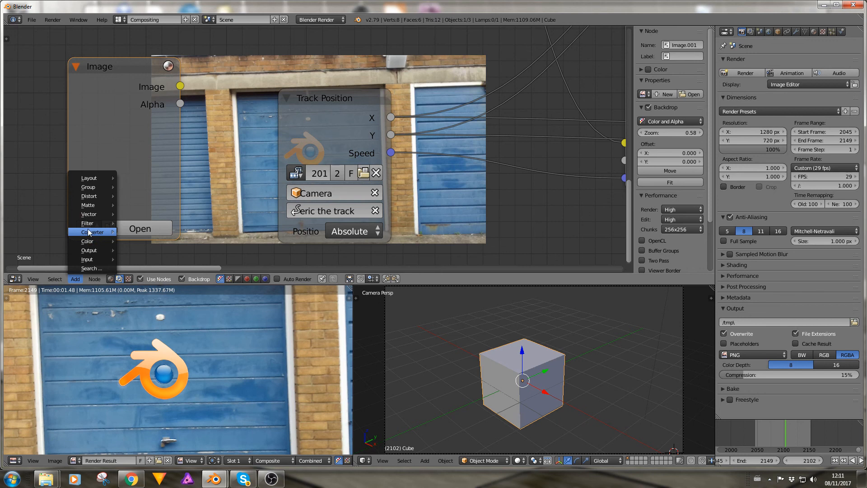
mouse_move(89, 203)
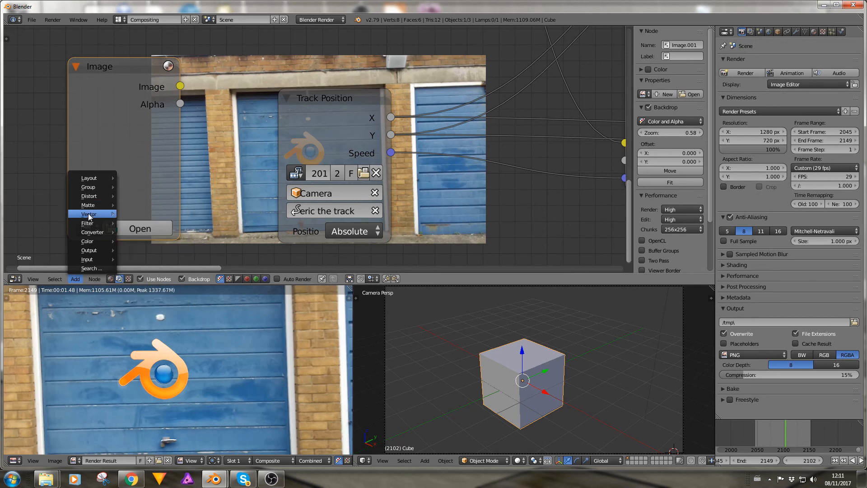
mouse_move(92, 233)
mouse_move(90, 260)
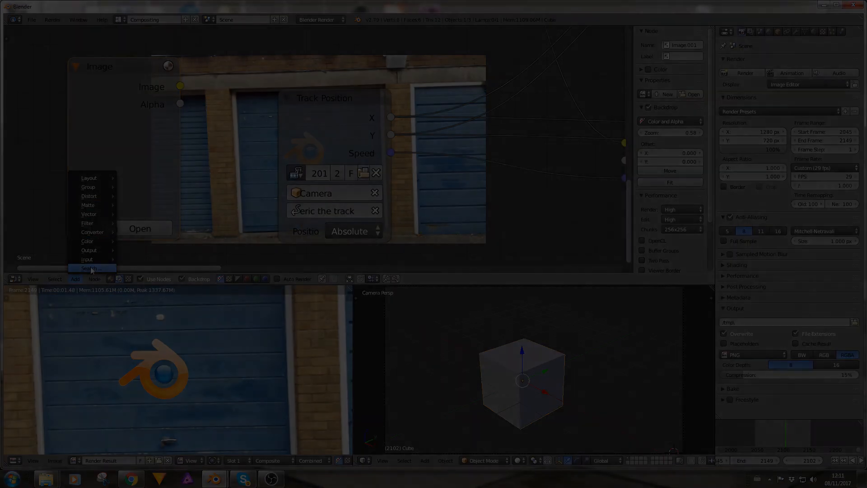